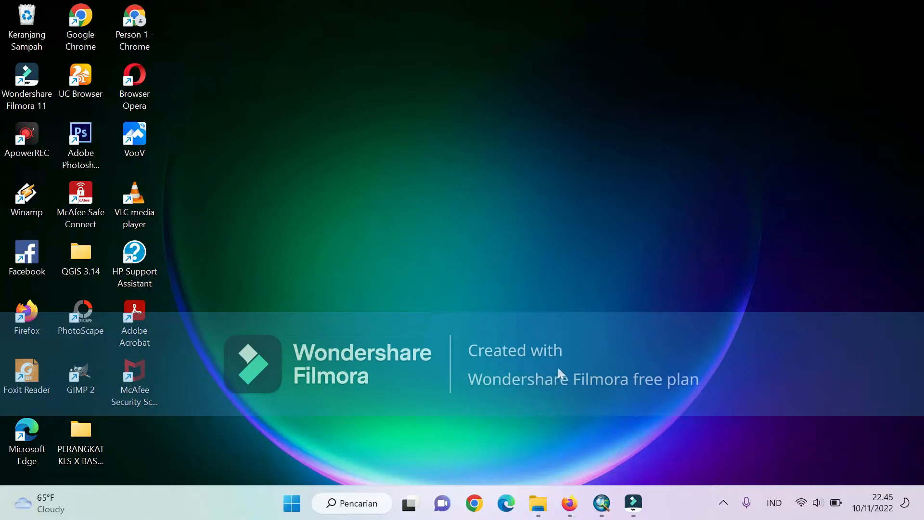
- Switch to ArcMap and add the scanned map 1011-121.tif from the DIGITASI SIG folder
{"action": "left_click", "coordinate": [601, 503]}
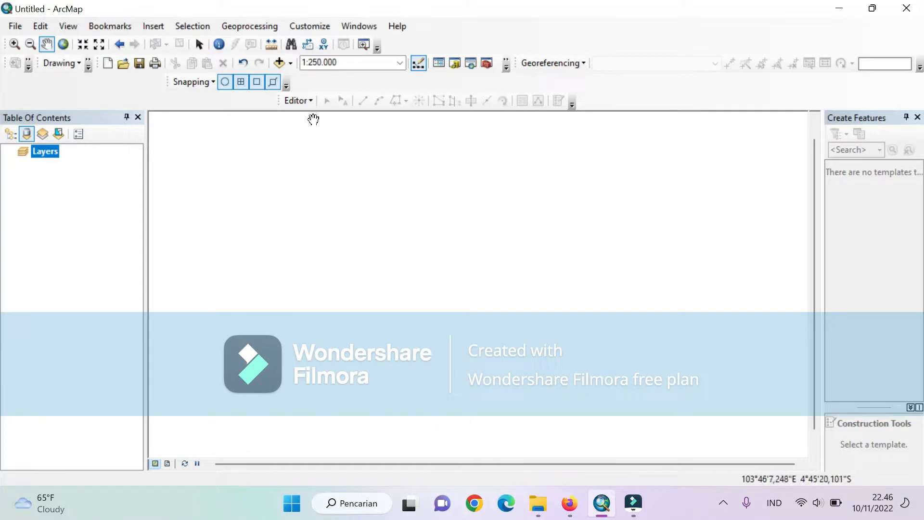
{"action": "left_click", "coordinate": [280, 63]}
{"action": "left_click", "coordinate": [312, 187]}
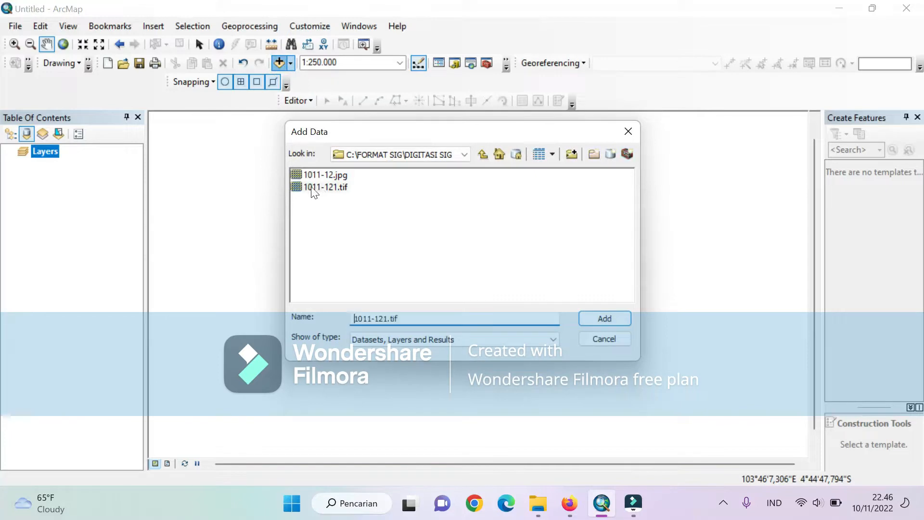
{"action": "left_click", "coordinate": [588, 318]}
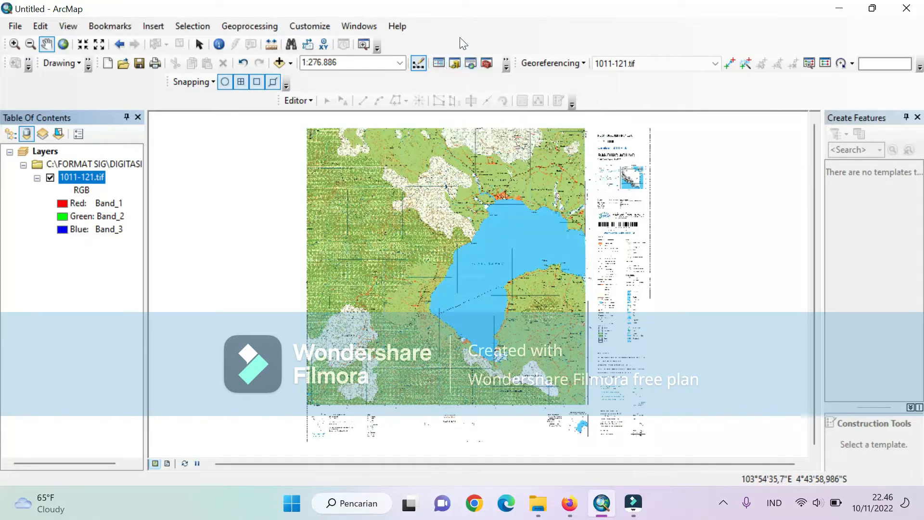
{"action": "right_click", "coordinate": [452, 24]}
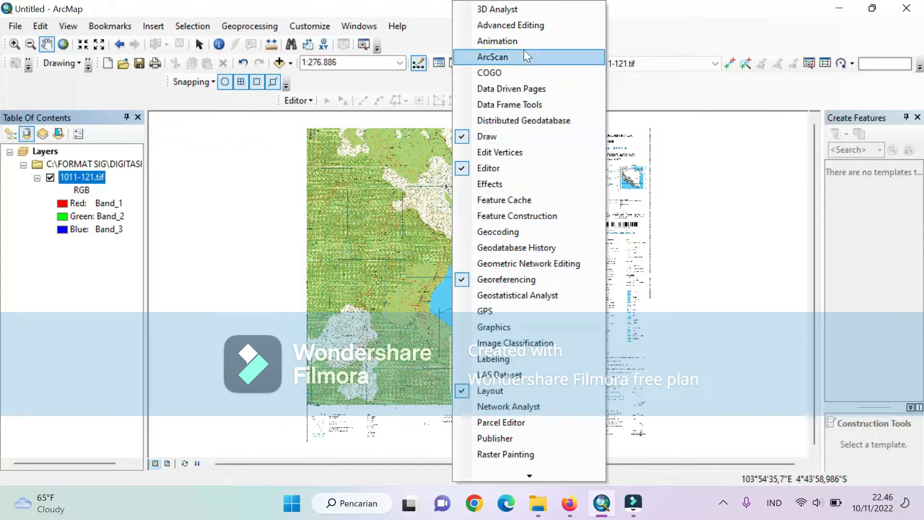
{"action": "left_click", "coordinate": [643, 6]}
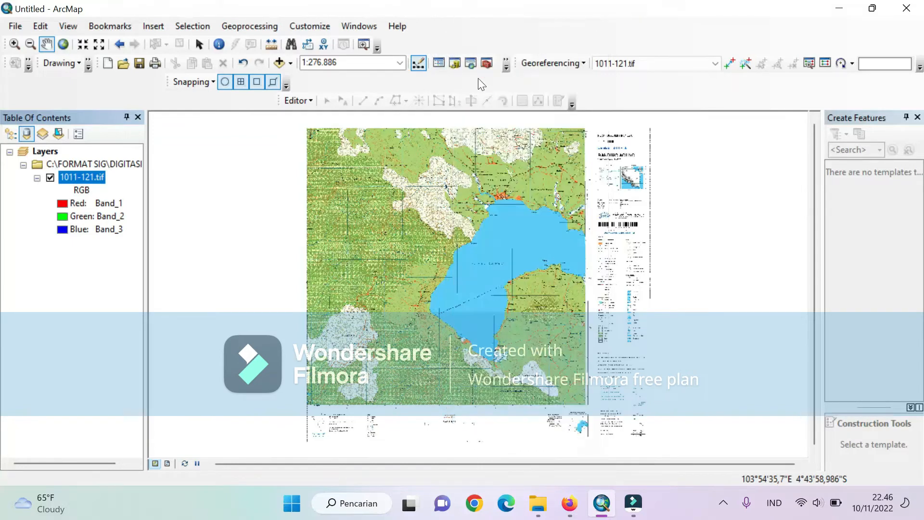
- Start a new shapefile in the C:\FORMAT SIG\DIGITASI SIG folder from the Catalog
{"action": "left_click", "coordinate": [454, 63]}
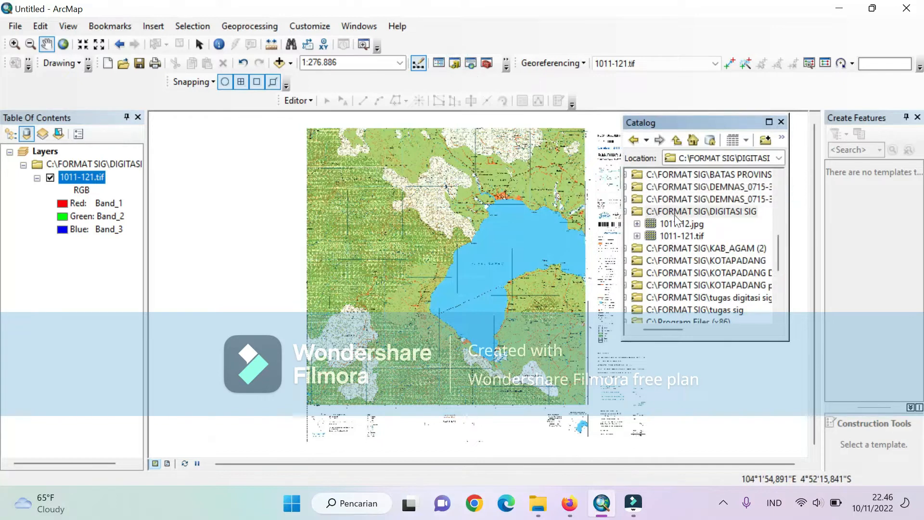
{"action": "scroll", "coordinate": [697, 226], "scroll_direction": "up", "scroll_amount": 1}
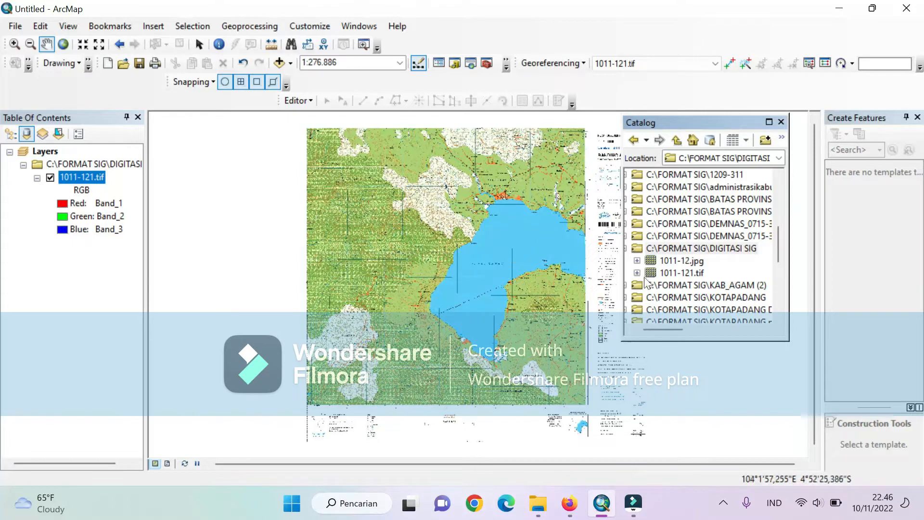
{"action": "right_click", "coordinate": [639, 247]}
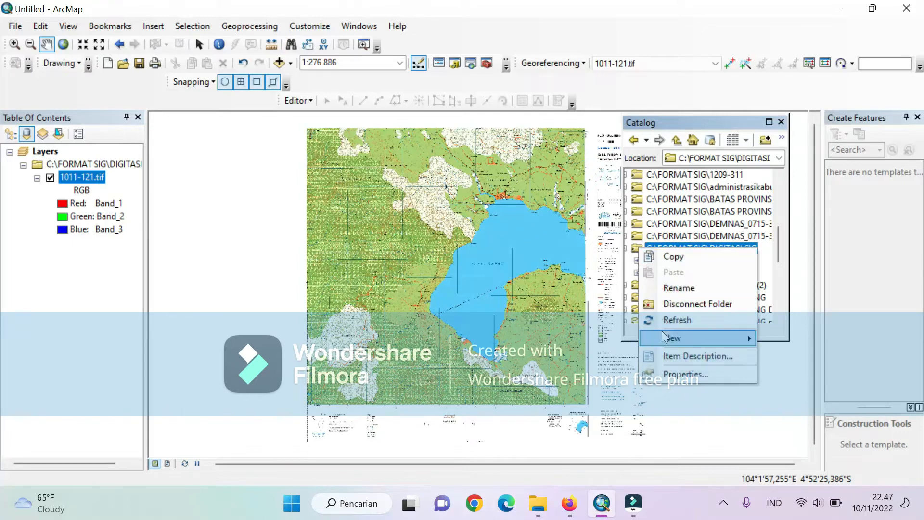
{"action": "mouse_move", "coordinate": [664, 339]}
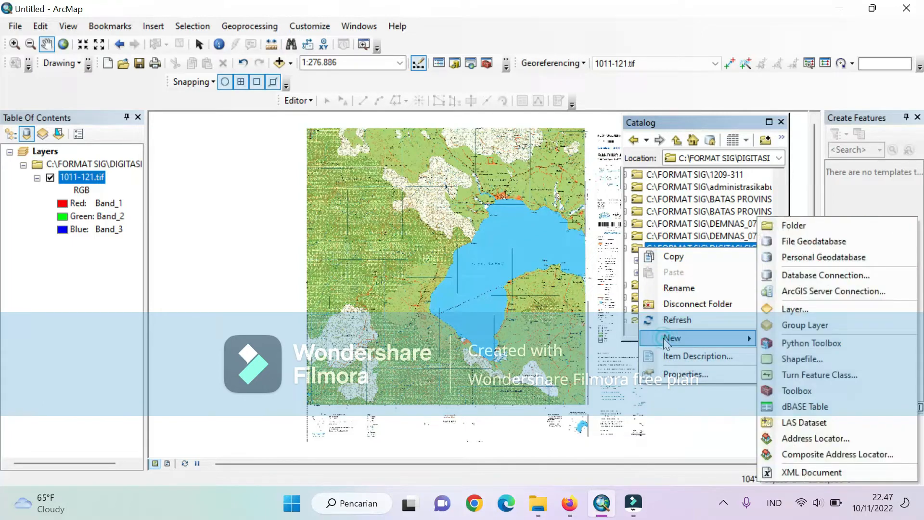
{"action": "left_click", "coordinate": [781, 359]}
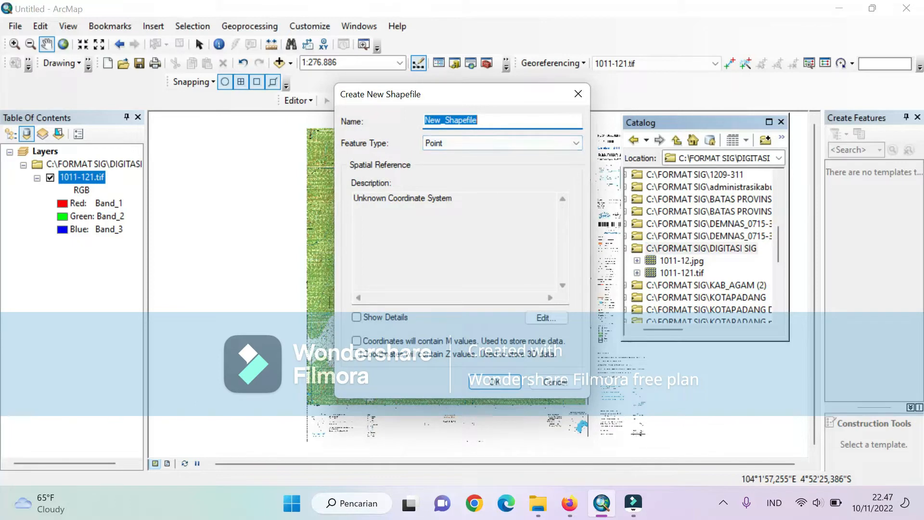
- Name the new shapefile digitasi_polygon and set its feature type to Polygon
{"action": "left_click_drag", "start_coordinate": [477, 120], "coordinate": [429, 120]}
{"action": "key", "text": "BackSpace"}
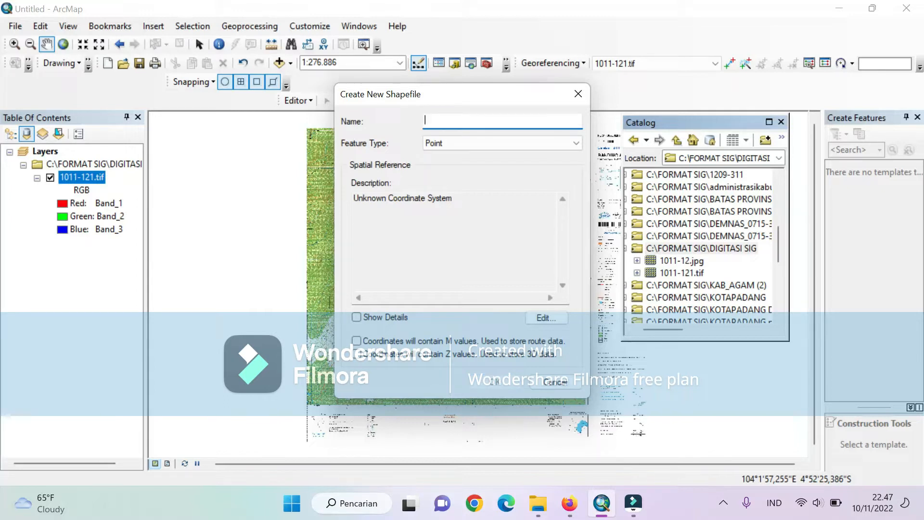
{"action": "type", "text": "digitasi_polygon"}
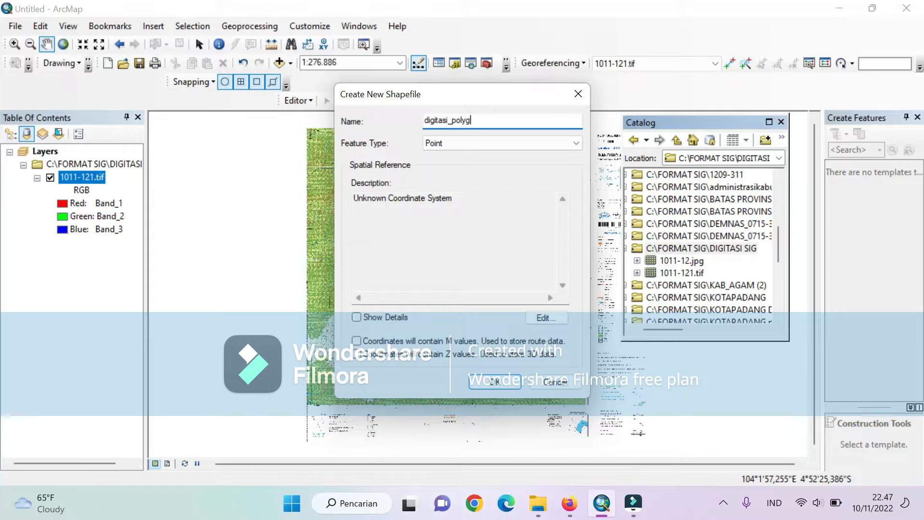
{"action": "left_click", "coordinate": [486, 144]}
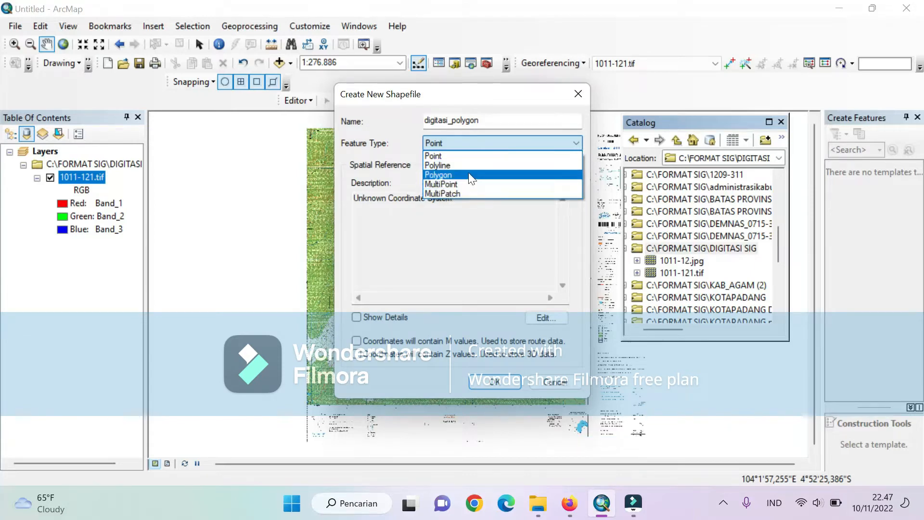
{"action": "left_click", "coordinate": [441, 176]}
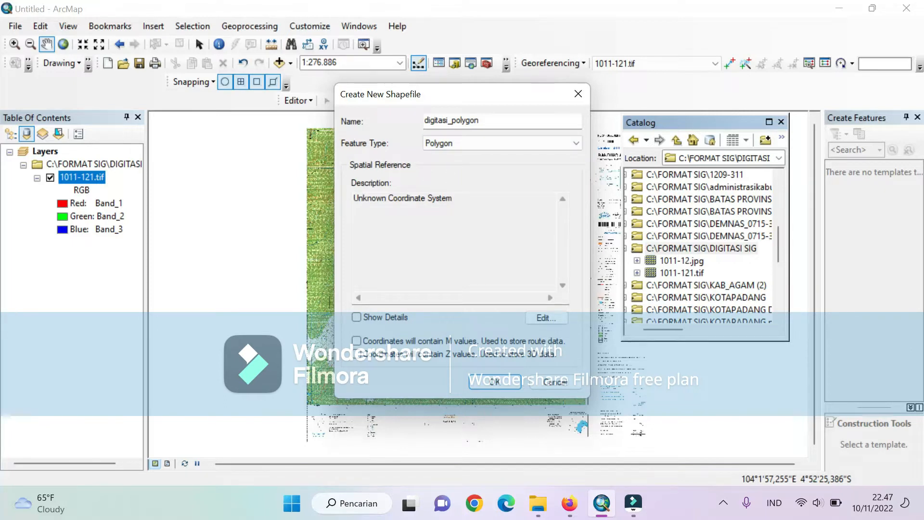
- Assign the projected coordinate system WGS 1984 UTM Zone 48S to the shapefile and create it
{"action": "left_click", "coordinate": [534, 317]}
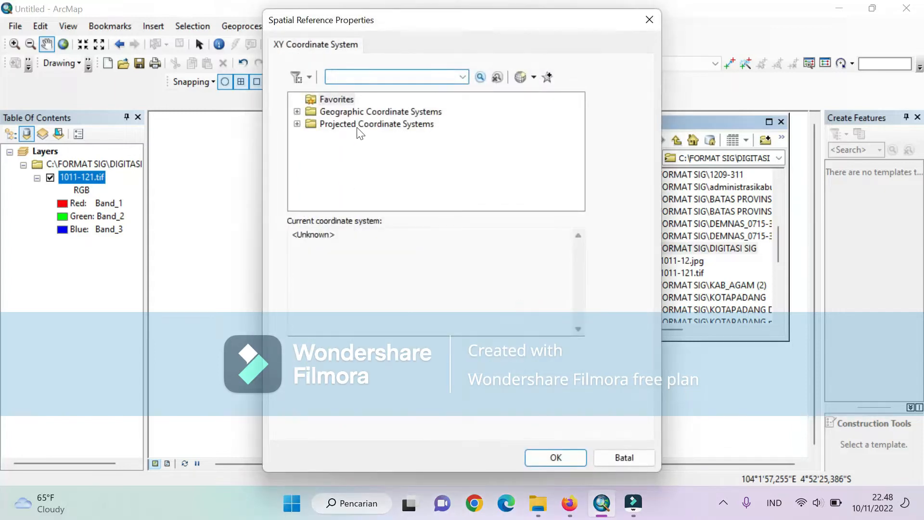
{"action": "left_click", "coordinate": [297, 123]}
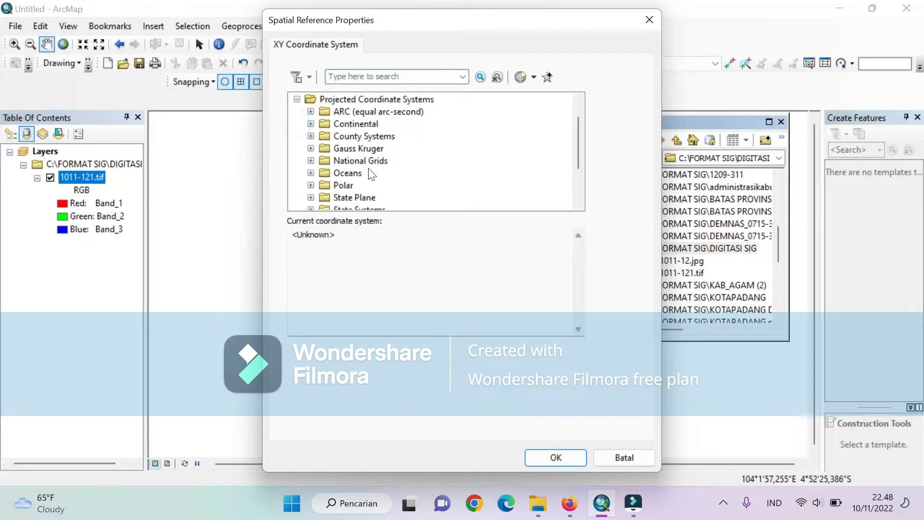
{"action": "scroll", "coordinate": [372, 174], "scroll_direction": "down", "scroll_amount": 2}
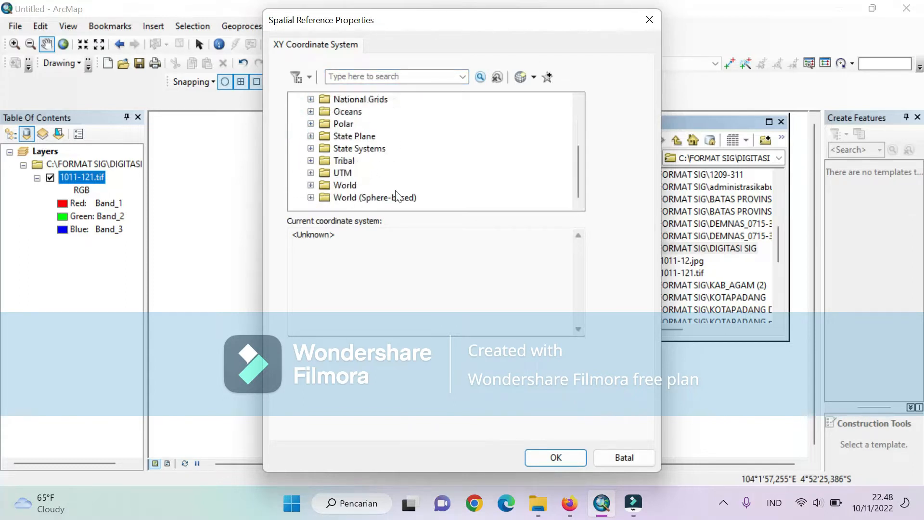
{"action": "left_click", "coordinate": [311, 172]}
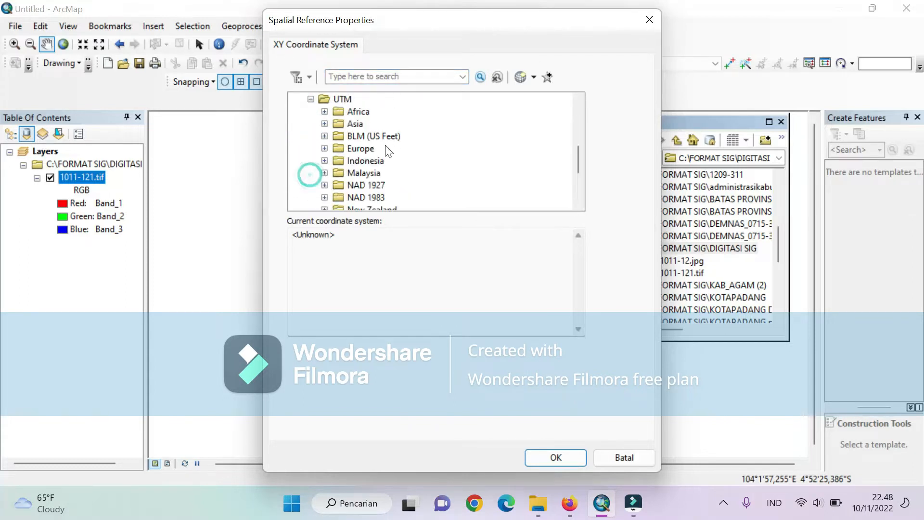
{"action": "scroll", "coordinate": [397, 159], "scroll_direction": "down", "scroll_amount": 3}
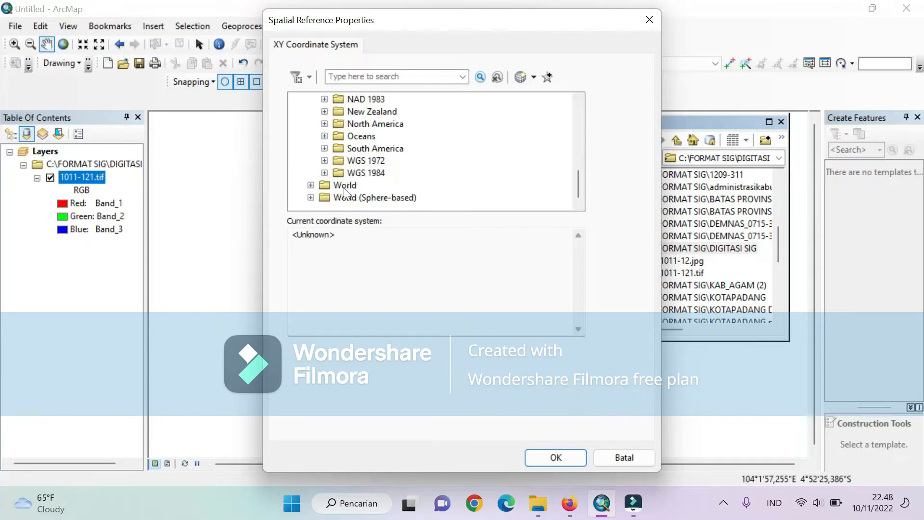
{"action": "left_click", "coordinate": [325, 173]}
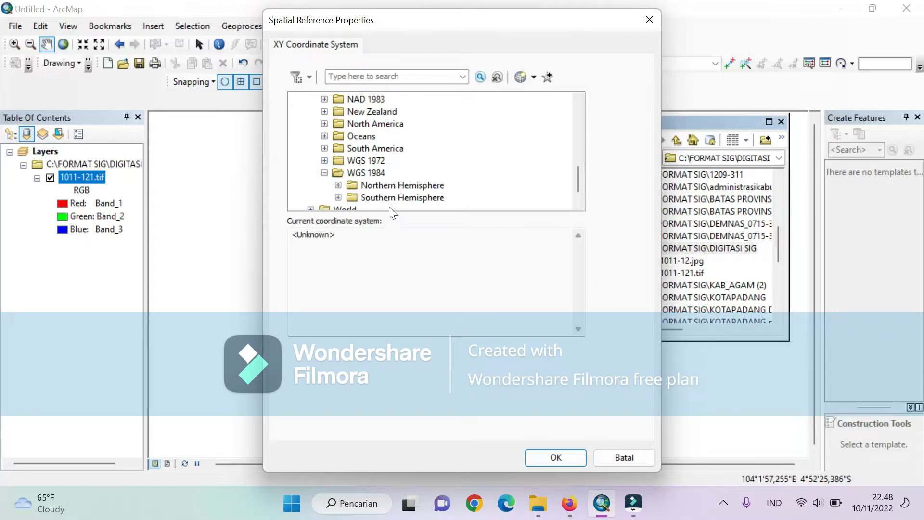
{"action": "scroll", "coordinate": [411, 195], "scroll_direction": "down", "scroll_amount": 1}
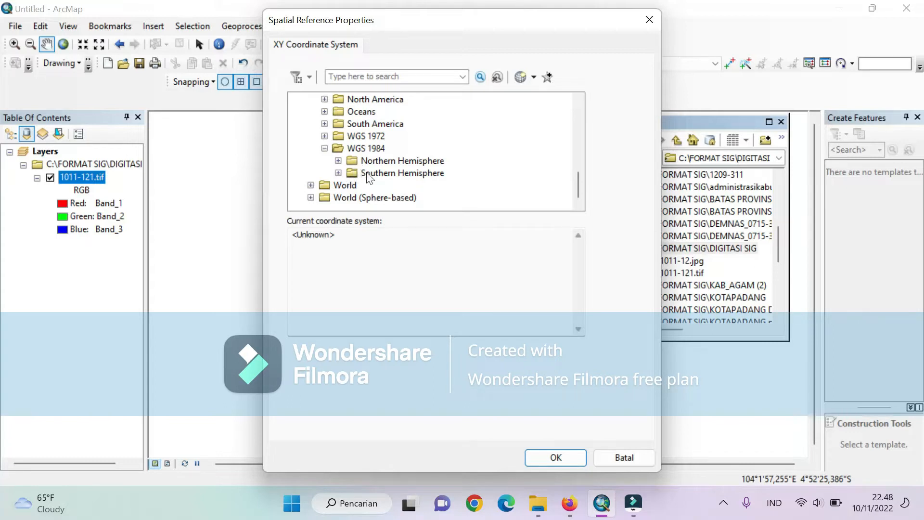
{"action": "left_click", "coordinate": [339, 173]}
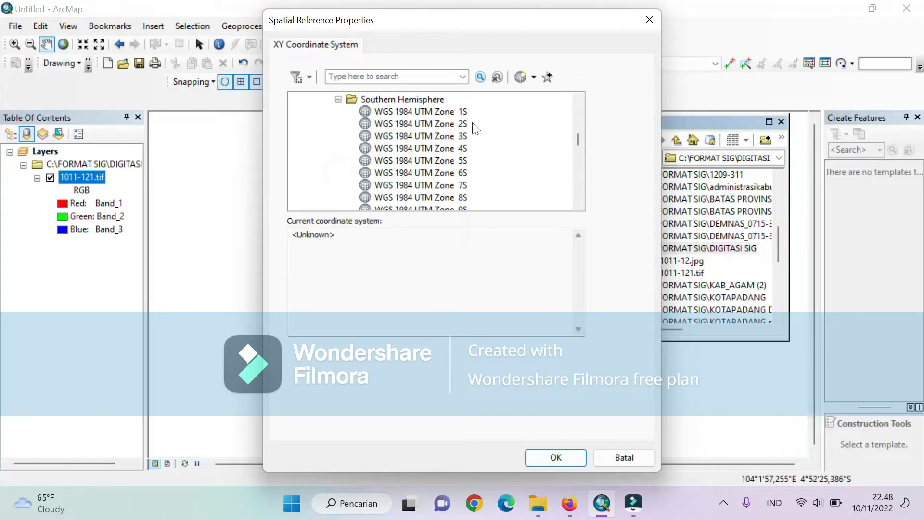
{"action": "scroll", "coordinate": [469, 127], "scroll_direction": "down", "scroll_amount": 4}
{"action": "scroll", "coordinate": [474, 128], "scroll_direction": "down", "scroll_amount": 14}
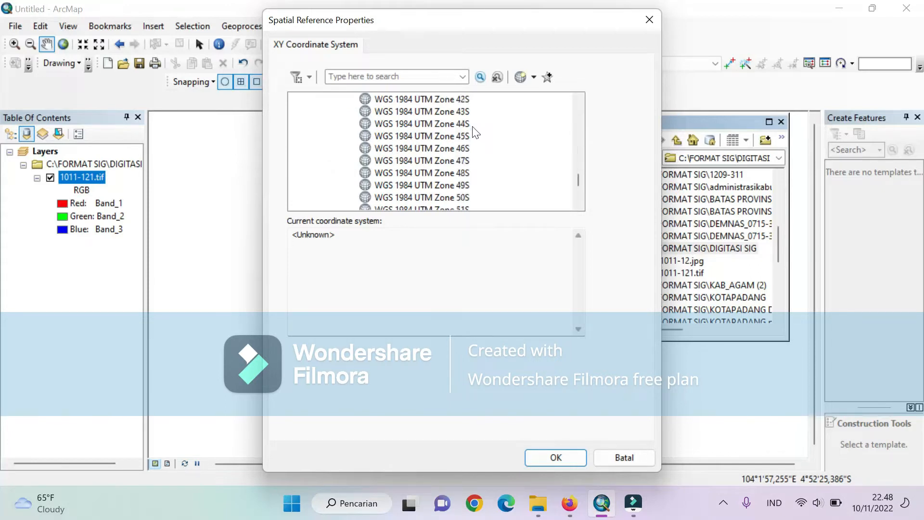
{"action": "scroll", "coordinate": [466, 173], "scroll_direction": "up", "scroll_amount": 2}
{"action": "scroll", "coordinate": [447, 175], "scroll_direction": "up", "scroll_amount": 2}
{"action": "left_click", "coordinate": [426, 173]}
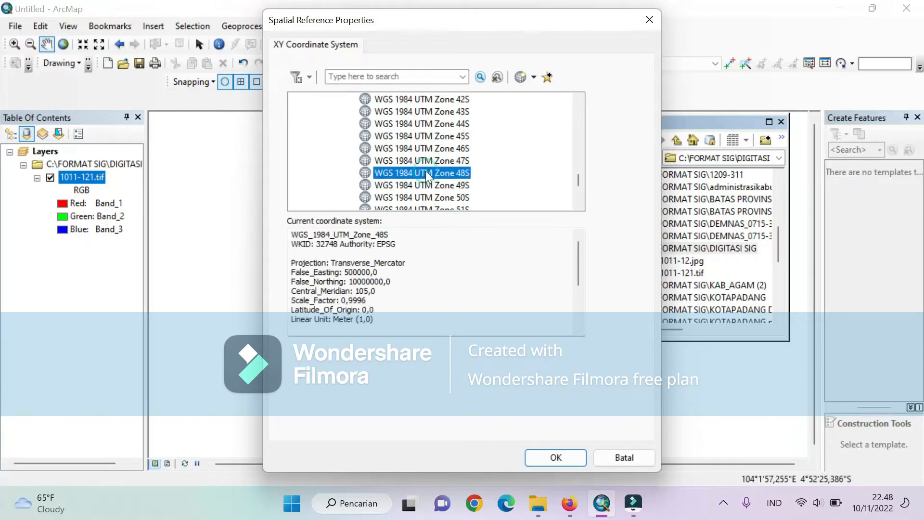
{"action": "left_click", "coordinate": [558, 458]}
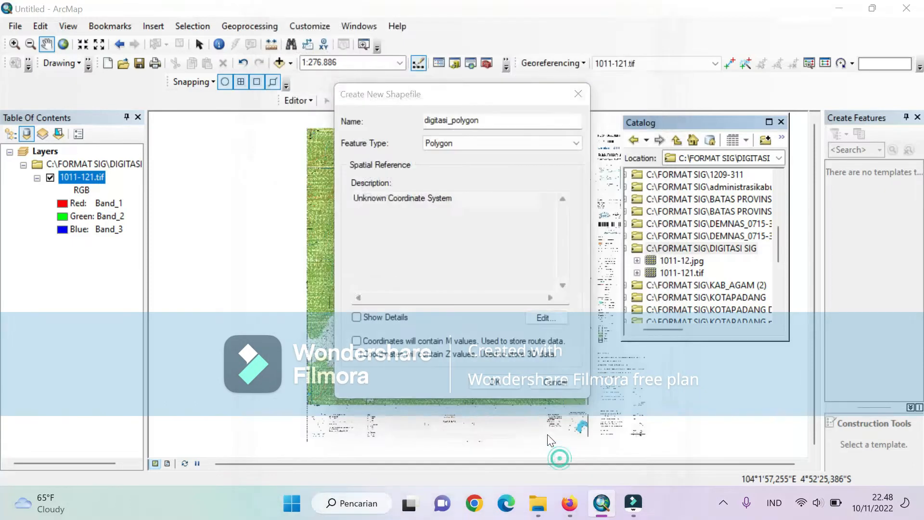
{"action": "left_click", "coordinate": [508, 383]}
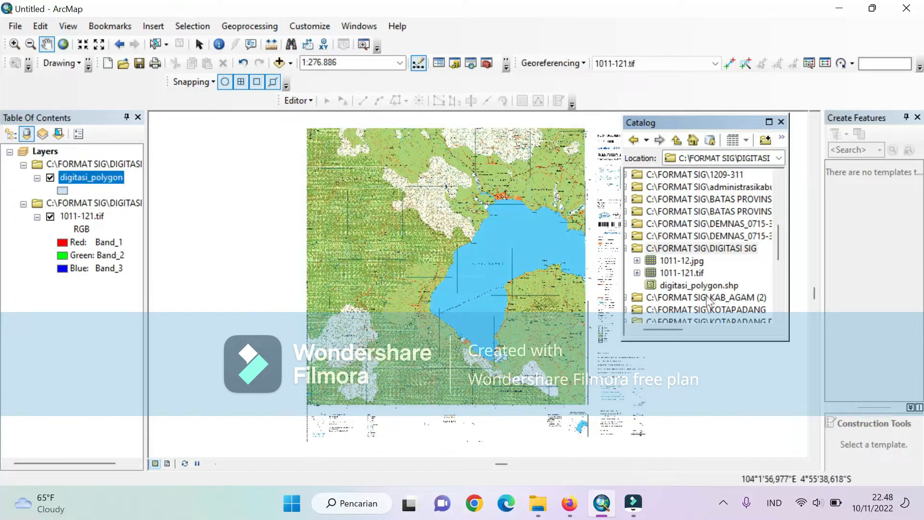
{"action": "double_click", "coordinate": [660, 282]}
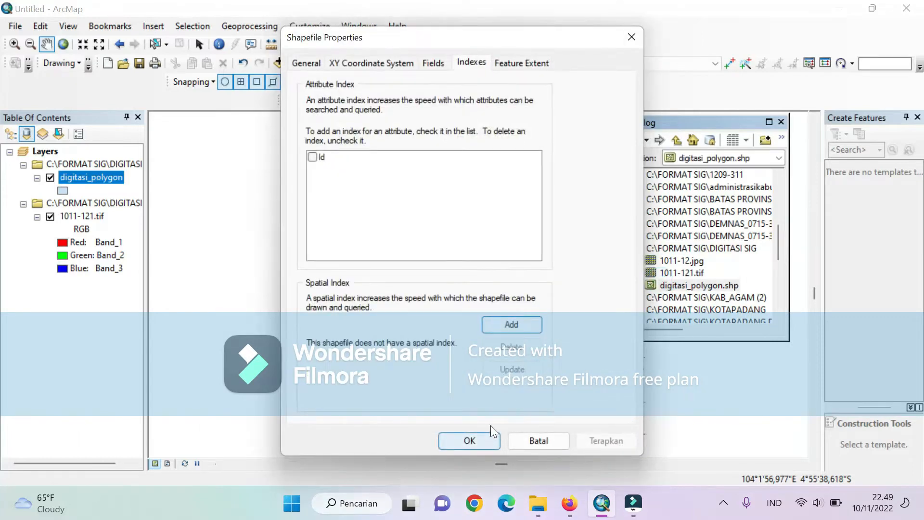
{"action": "left_click", "coordinate": [631, 38]}
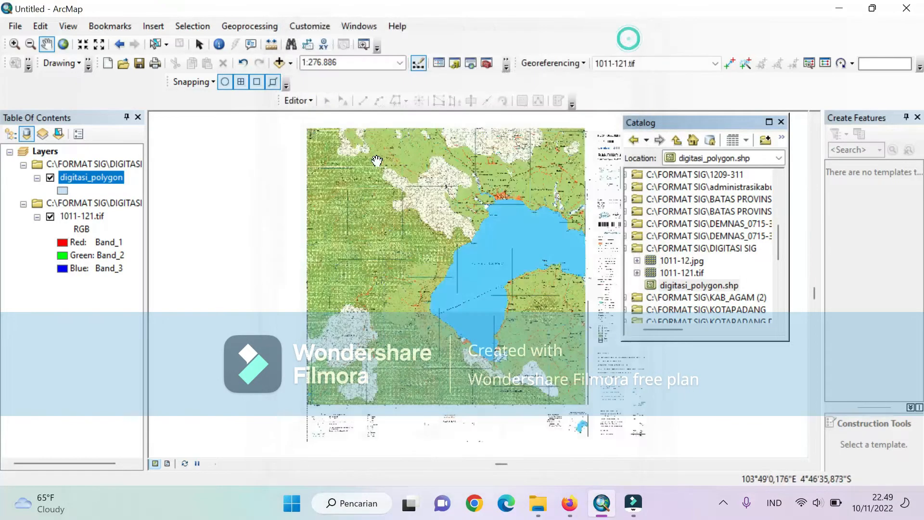
{"action": "left_click", "coordinate": [298, 101]}
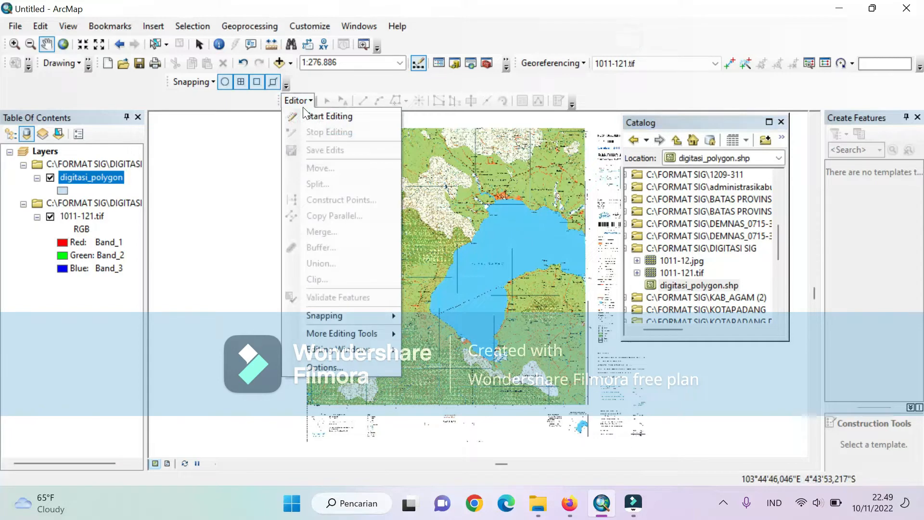
{"action": "left_click", "coordinate": [310, 97]}
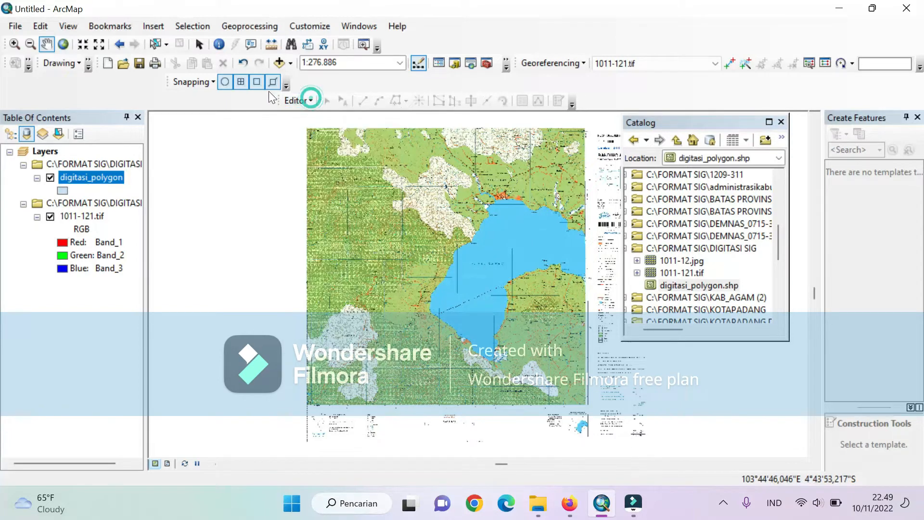
{"action": "right_click", "coordinate": [442, 28]}
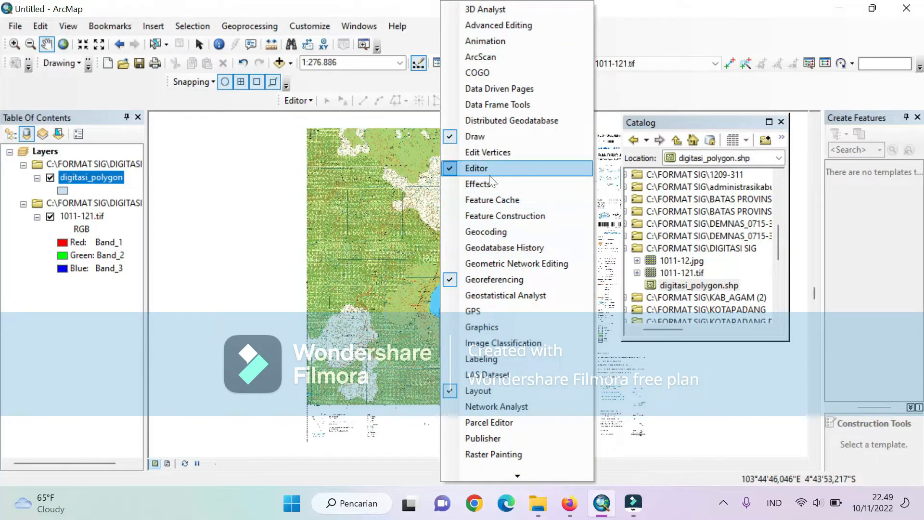
{"action": "left_click", "coordinate": [645, 30]}
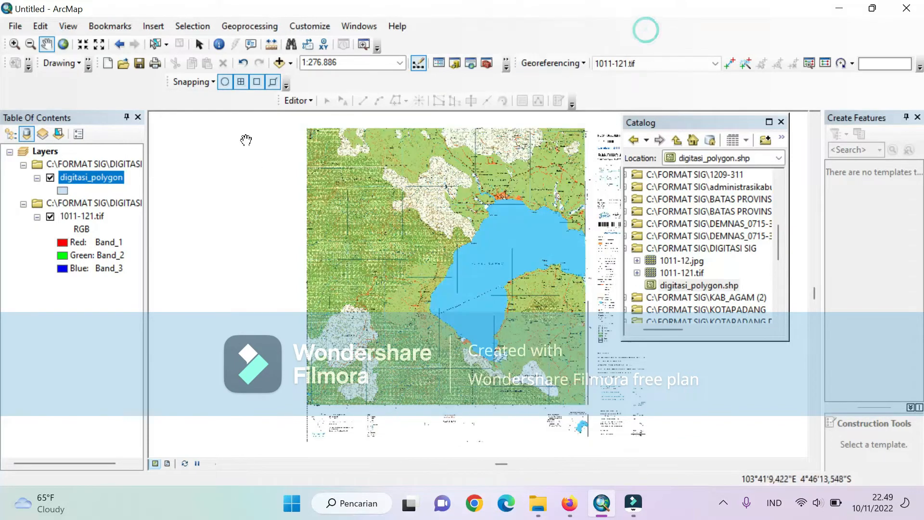
- Start an edit session and activate the digitasi_polygon feature template, keeping Polygon as its default tool
{"action": "left_click", "coordinate": [302, 105]}
{"action": "left_click", "coordinate": [315, 114]}
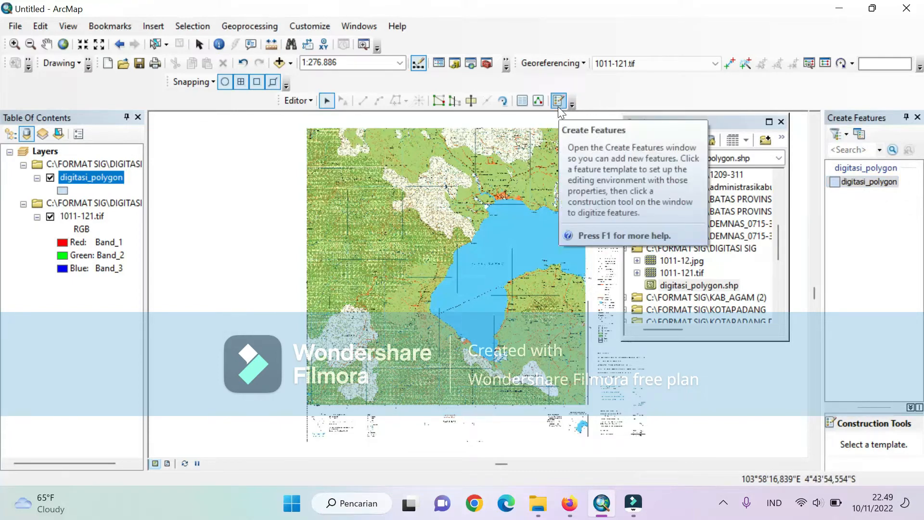
{"action": "double_click", "coordinate": [860, 184]}
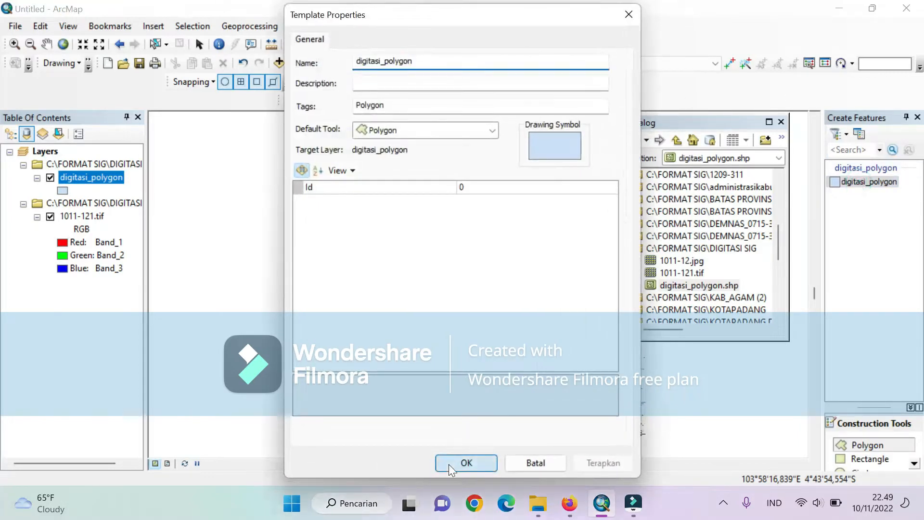
{"action": "left_click", "coordinate": [449, 463]}
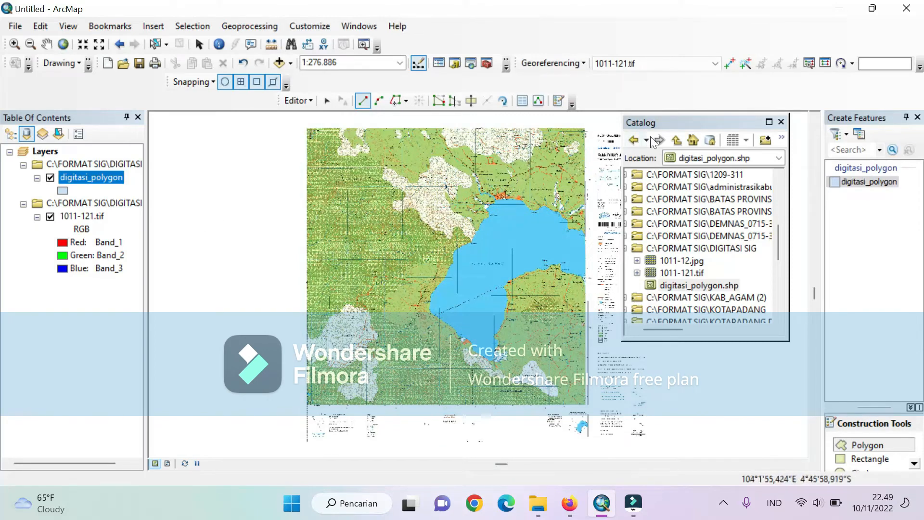
- Move the Catalog window clear of the map and start the polygon at the northern tip of the hatched area west of Tanjungsari
{"action": "left_click_drag", "start_coordinate": [664, 122], "coordinate": [774, 122]}
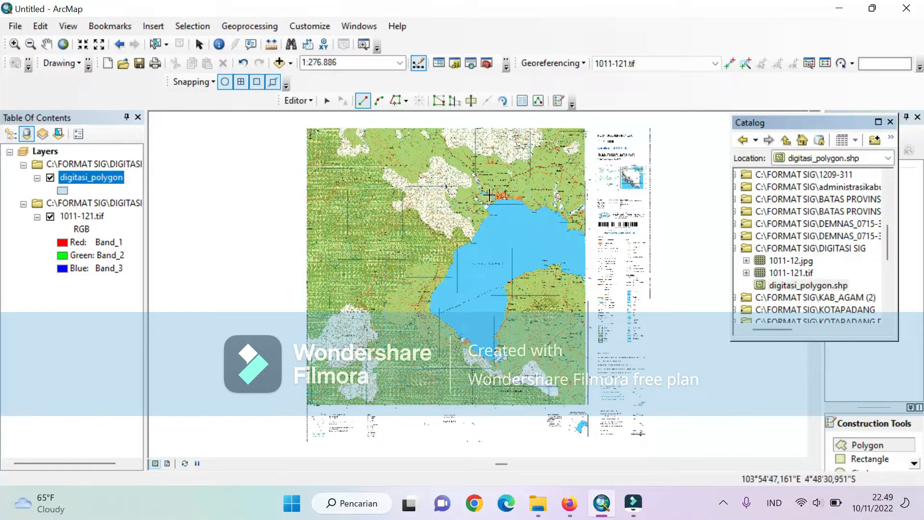
{"action": "scroll", "coordinate": [489, 194], "scroll_direction": "down", "scroll_amount": 2}
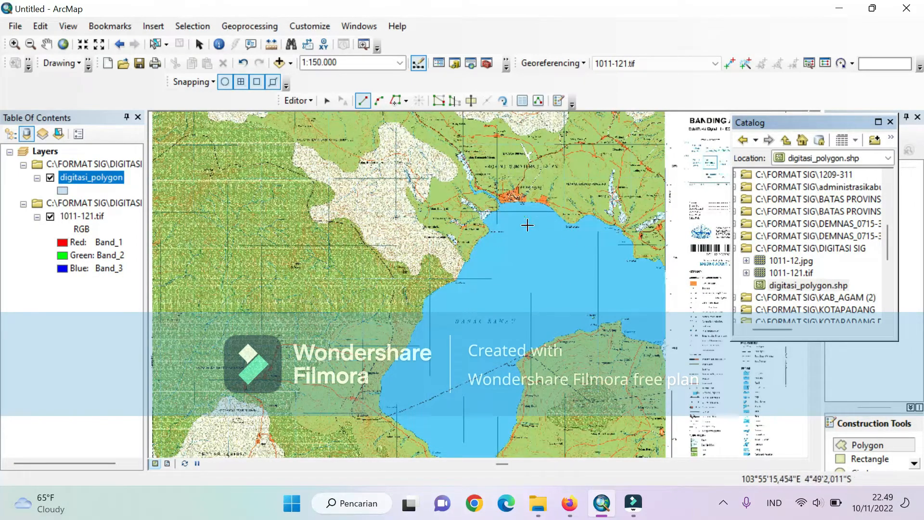
{"action": "scroll", "coordinate": [619, 192], "scroll_direction": "down", "scroll_amount": 2}
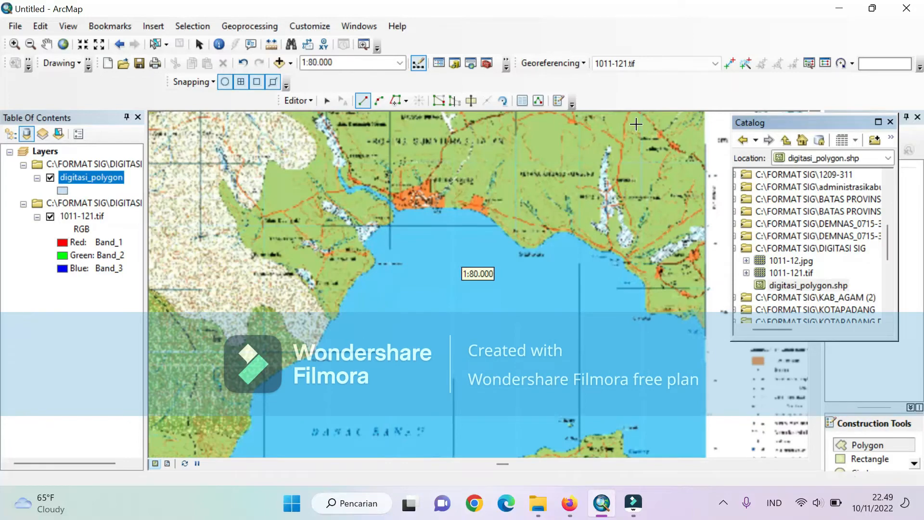
{"action": "scroll", "coordinate": [635, 124], "scroll_direction": "down", "scroll_amount": 1}
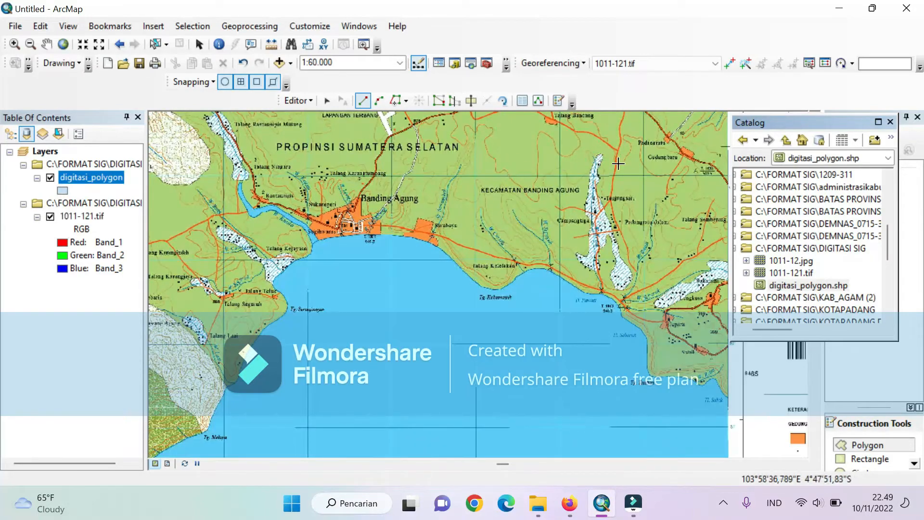
{"action": "scroll", "coordinate": [669, 134], "scroll_direction": "down", "scroll_amount": 2}
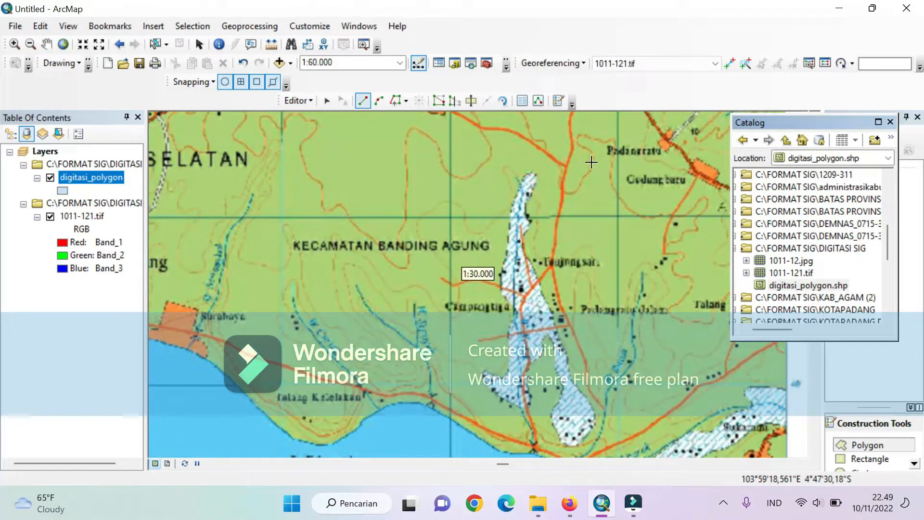
{"action": "scroll", "coordinate": [533, 173], "scroll_direction": "down", "scroll_amount": 1}
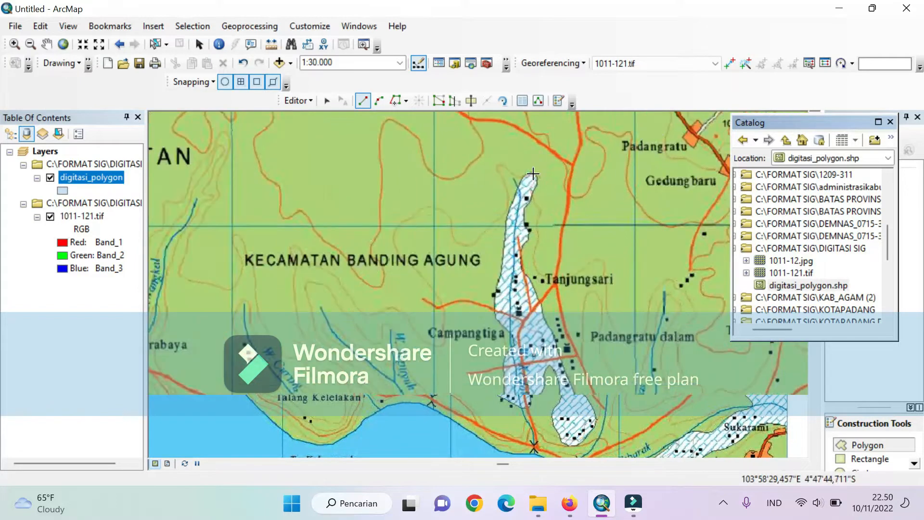
{"action": "left_click", "coordinate": [533, 174]}
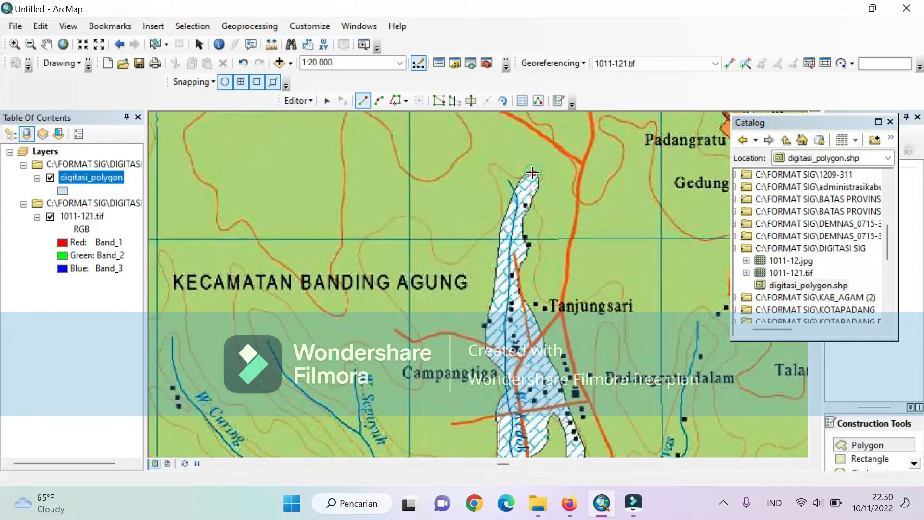
{"action": "left_click", "coordinate": [523, 177]}
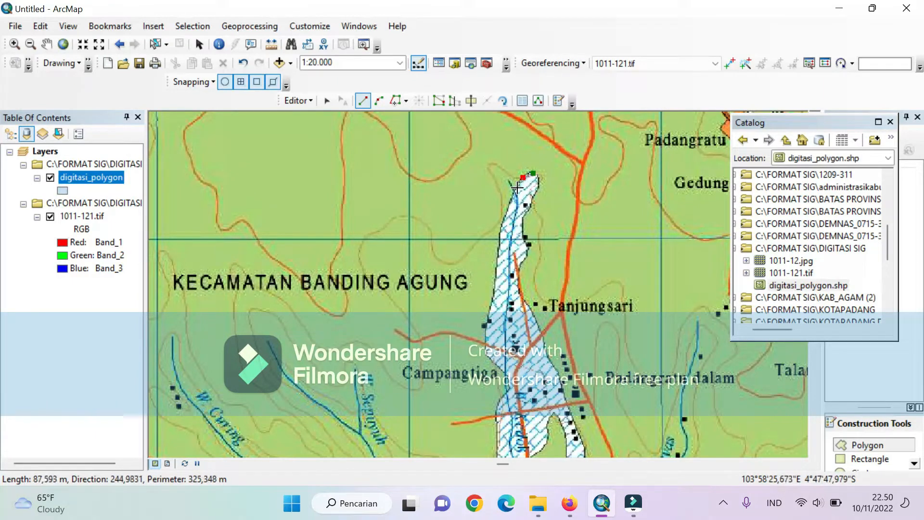
- Trace polygon vertices southward along the hatched area's upper western edge to just below the horizontal grid line
{"action": "scroll", "coordinate": [516, 187], "scroll_direction": "down", "scroll_amount": 4}
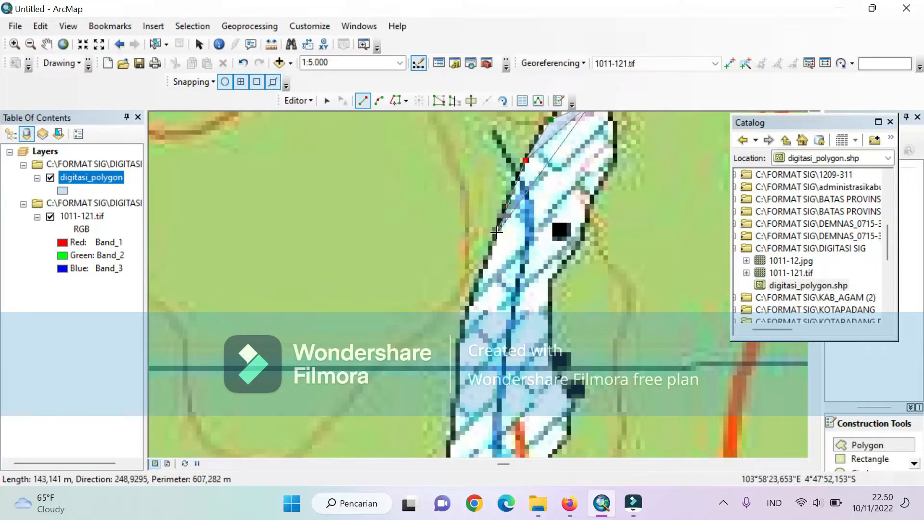
{"action": "left_click", "coordinate": [496, 233]}
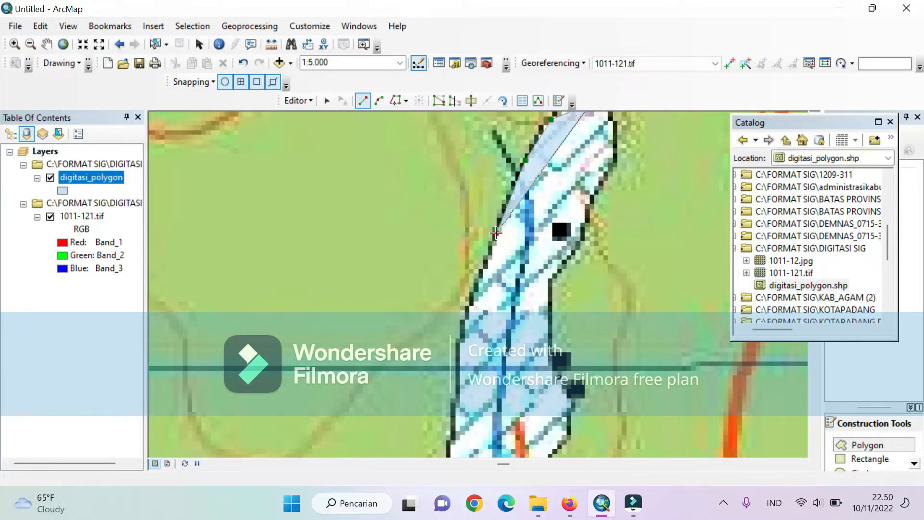
{"action": "left_click", "coordinate": [466, 306]}
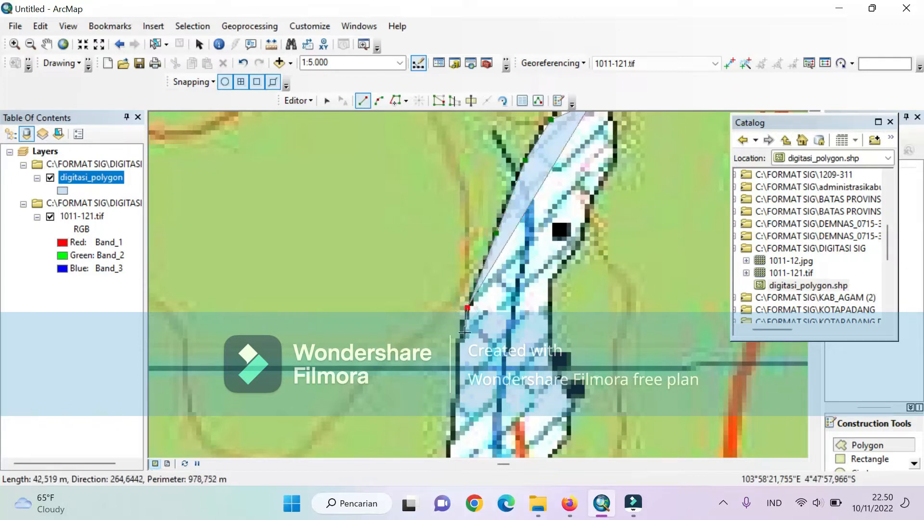
{"action": "left_click", "coordinate": [458, 346]}
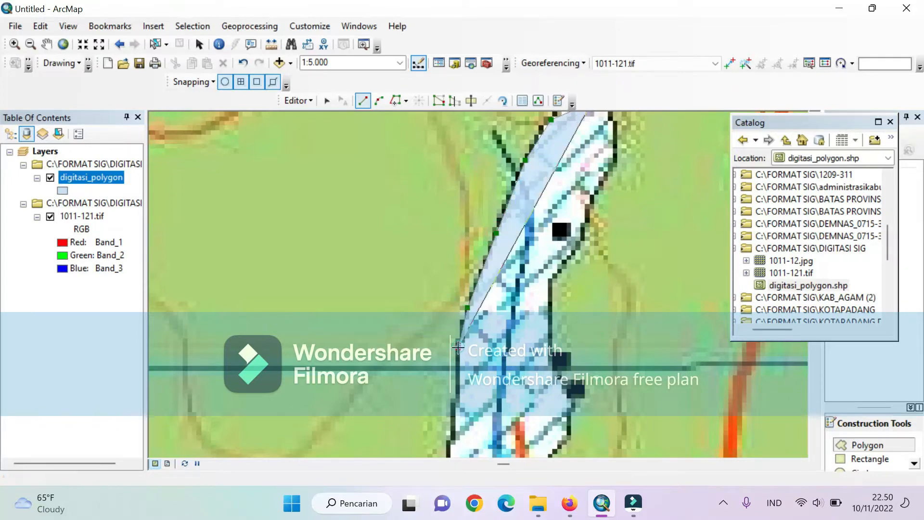
{"action": "left_click", "coordinate": [457, 402]}
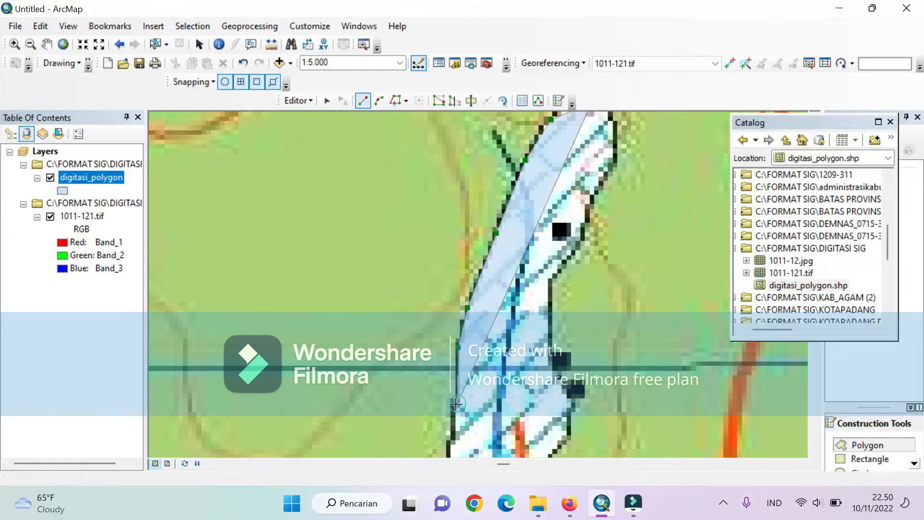
{"action": "left_click", "coordinate": [453, 435]}
- Continue the polygon along the western edge from below the grid line to just above the two black building squares
{"action": "scroll", "coordinate": [471, 388], "scroll_direction": "down", "scroll_amount": 2}
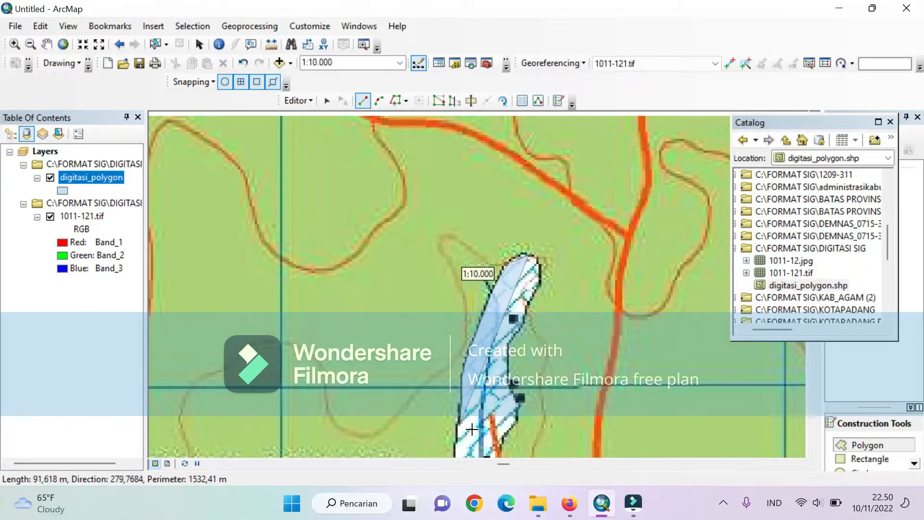
{"action": "key", "text": "Down"}
{"action": "key", "text": "Down"}
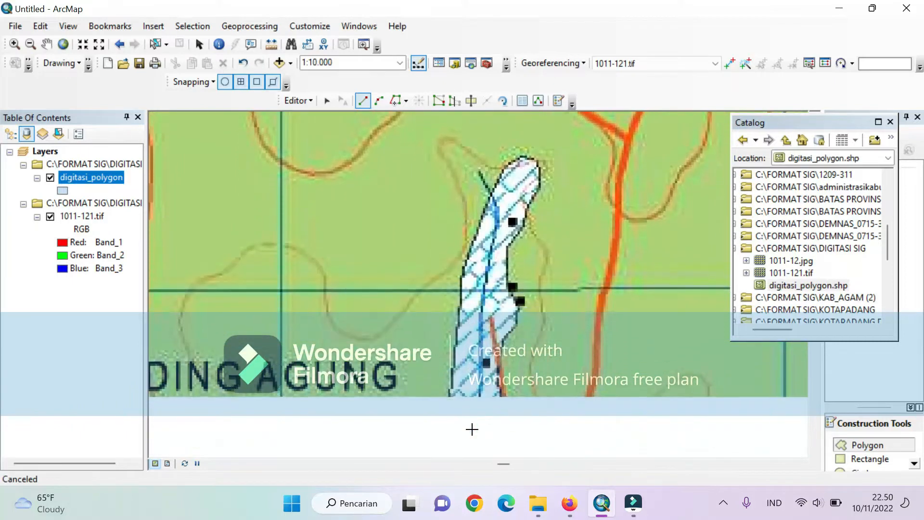
{"action": "key", "text": "Down"}
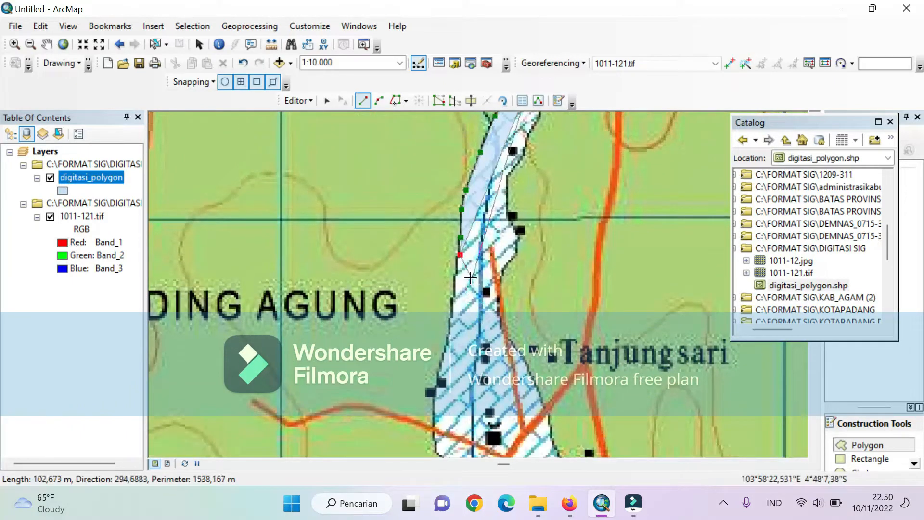
{"action": "scroll", "coordinate": [470, 278], "scroll_direction": "up", "scroll_amount": 1}
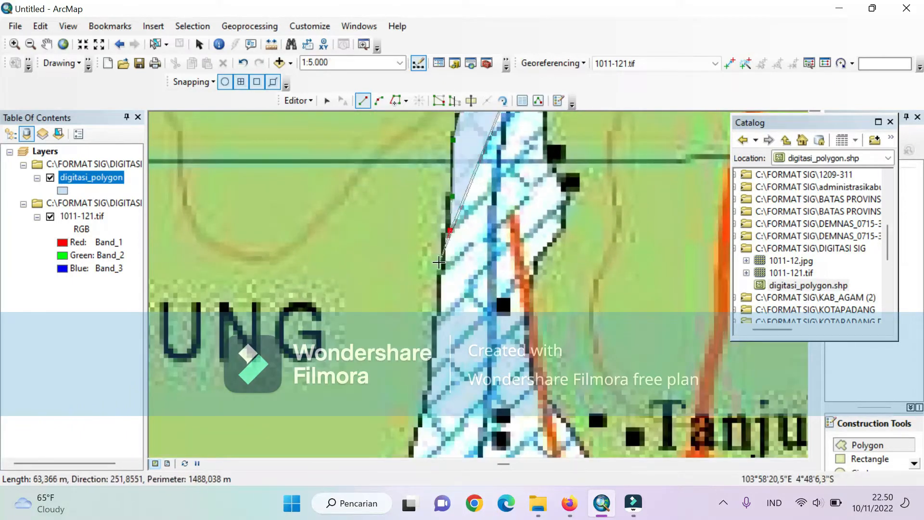
{"action": "left_click", "coordinate": [444, 235]}
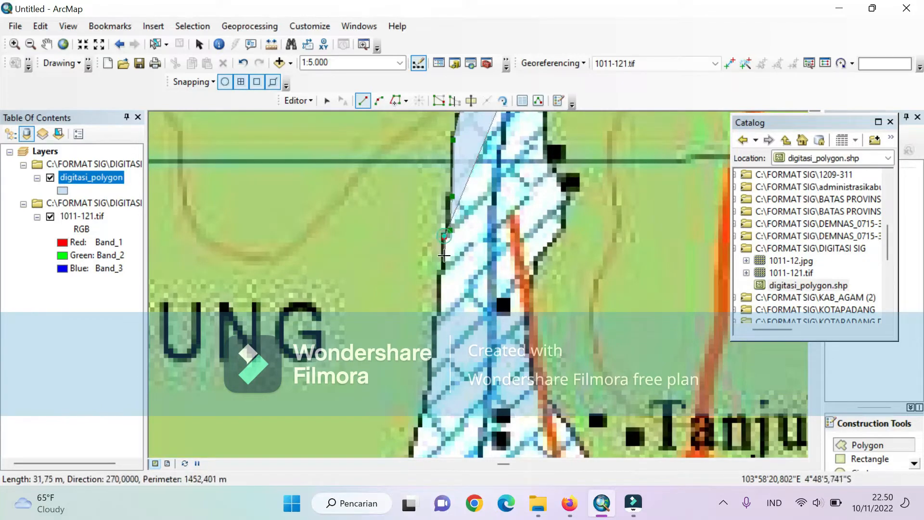
{"action": "left_click", "coordinate": [441, 278]}
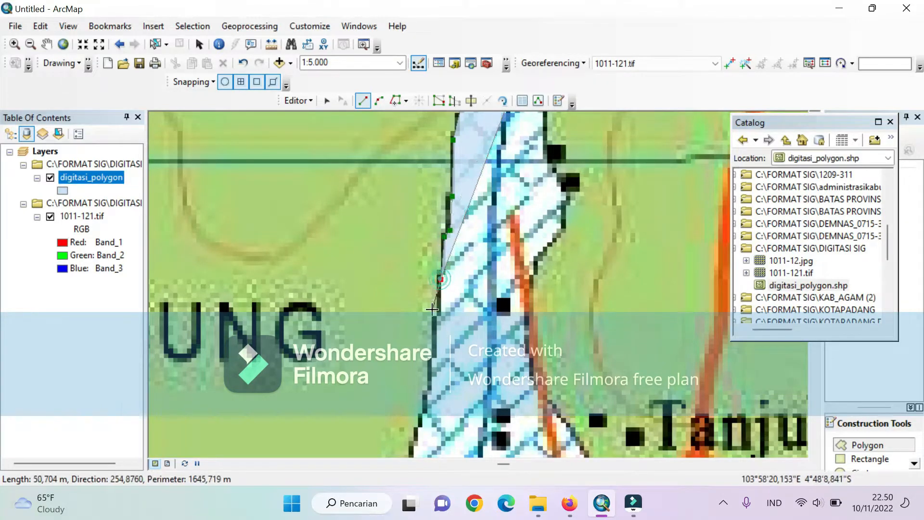
{"action": "left_click", "coordinate": [435, 320]}
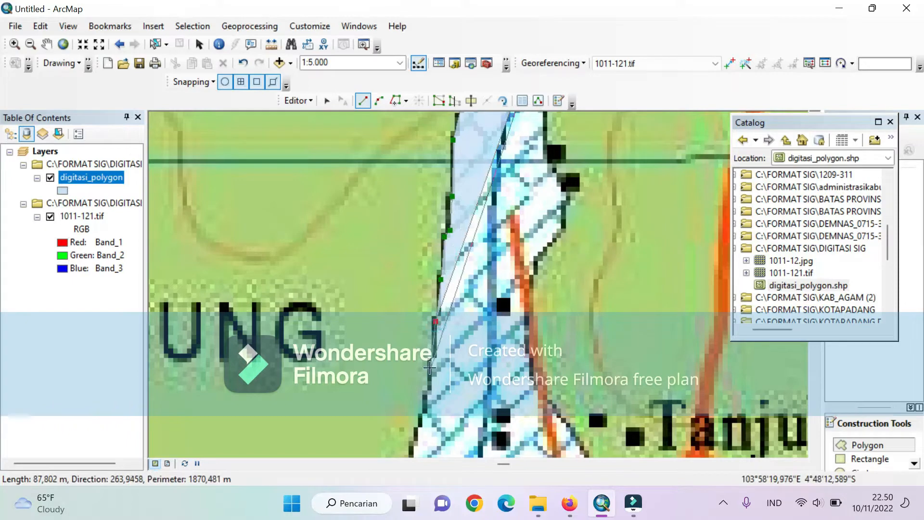
{"action": "left_click", "coordinate": [428, 392]}
{"action": "left_click", "coordinate": [421, 413]}
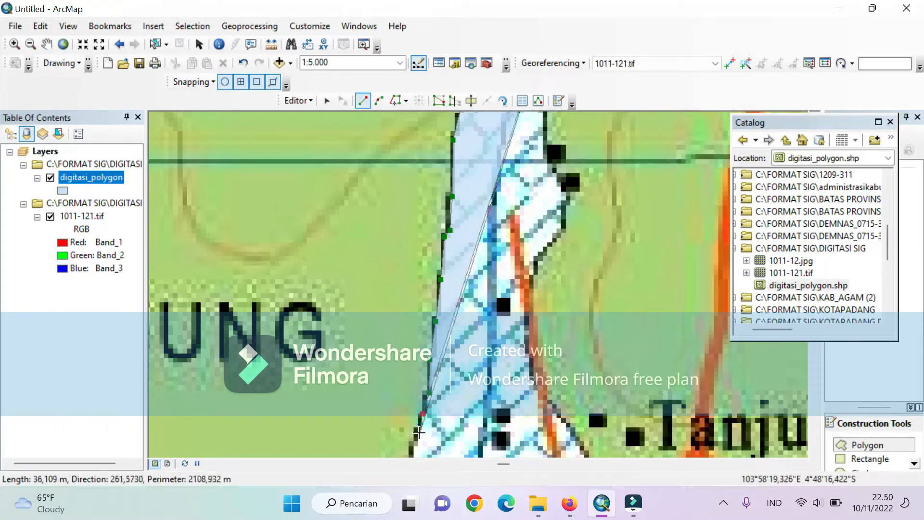
{"action": "left_click", "coordinate": [415, 441]}
- Trace the western edge past the two black building squares and across the road to the corner above the Campangtiga label
{"action": "key", "text": "Down"}
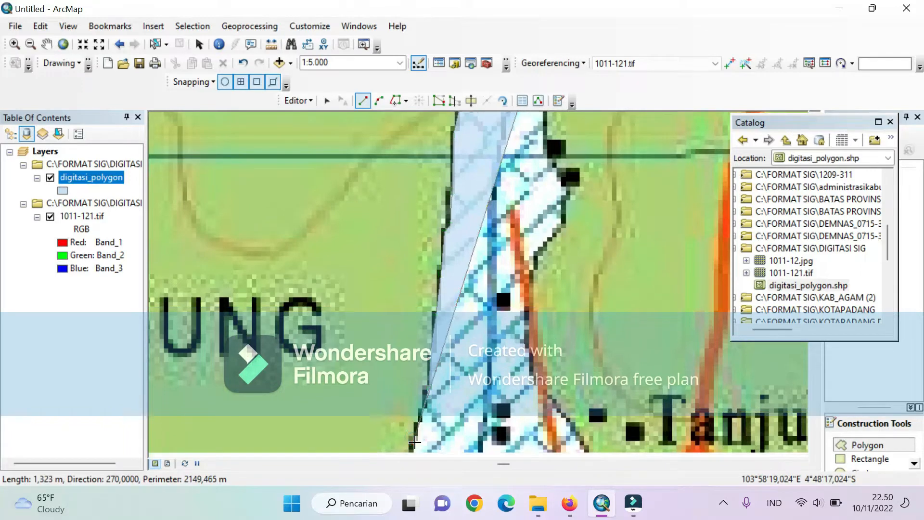
{"action": "key", "text": "Down"}
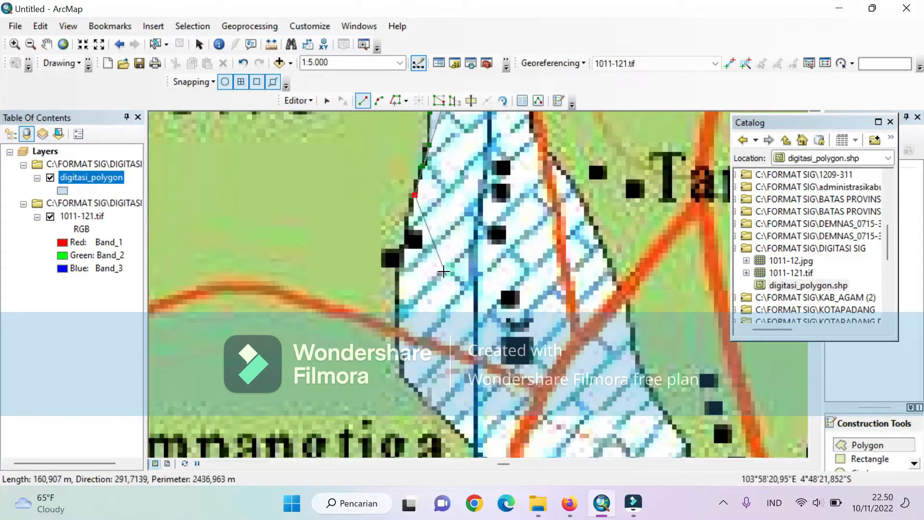
{"action": "left_click", "coordinate": [408, 217]}
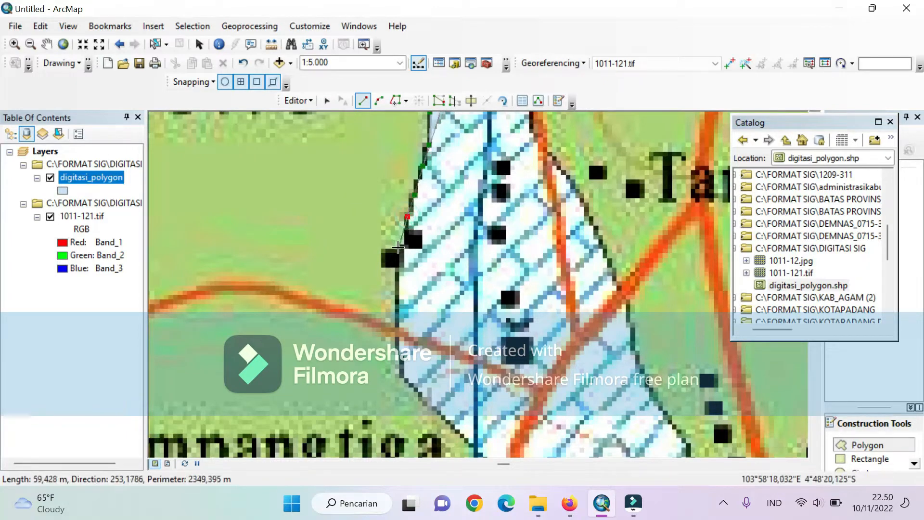
{"action": "left_click", "coordinate": [404, 248]}
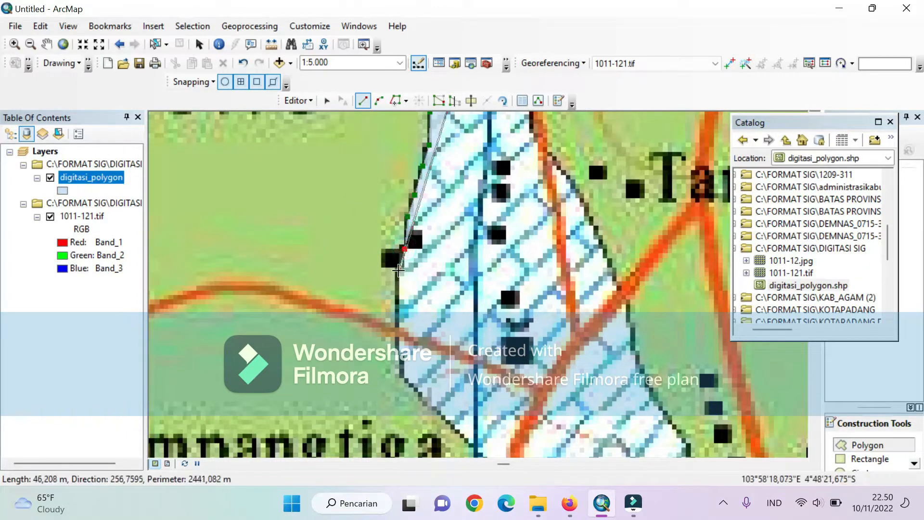
{"action": "left_click", "coordinate": [397, 264]}
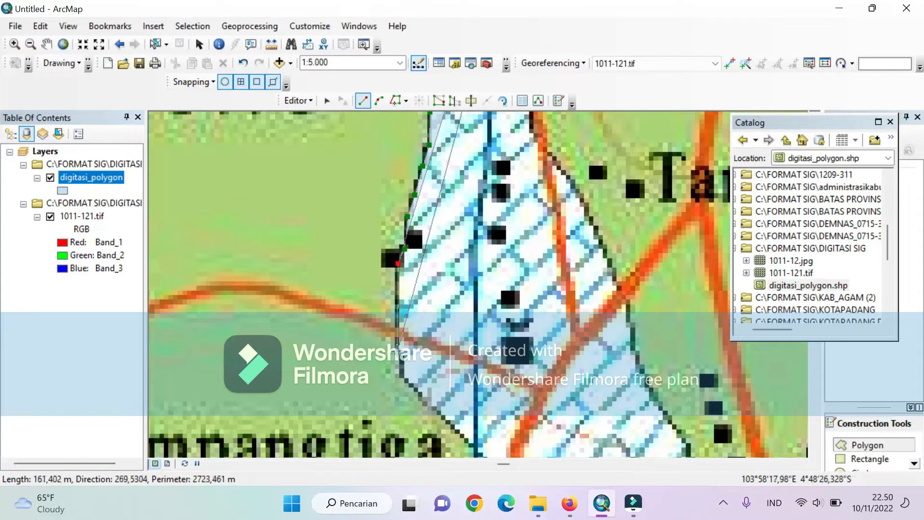
{"action": "left_click", "coordinate": [399, 356]}
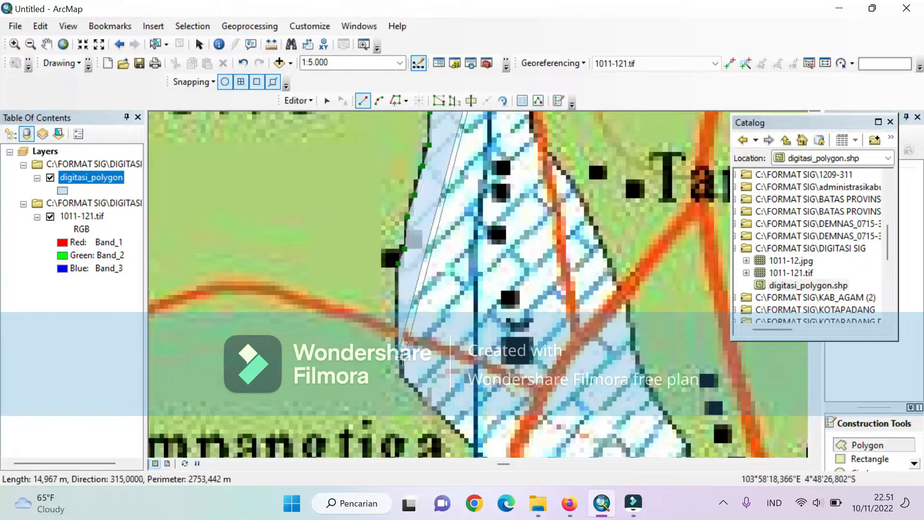
{"action": "left_click", "coordinate": [403, 377]}
- Trace the polygon around the indentation beside the Campangtiga label and down past the next road crossing
{"action": "key", "text": "Down"}
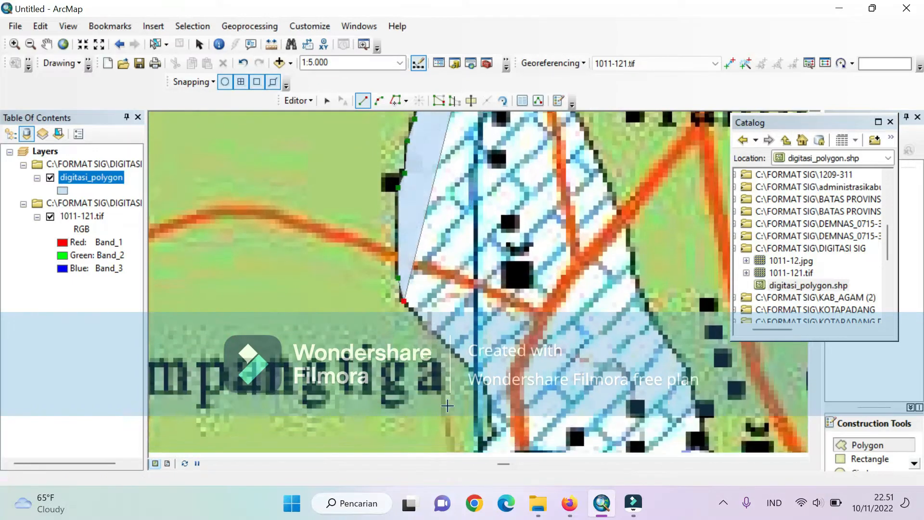
{"action": "left_click", "coordinate": [484, 368]}
{"action": "left_click", "coordinate": [493, 418]}
{"action": "key", "text": "Down"}
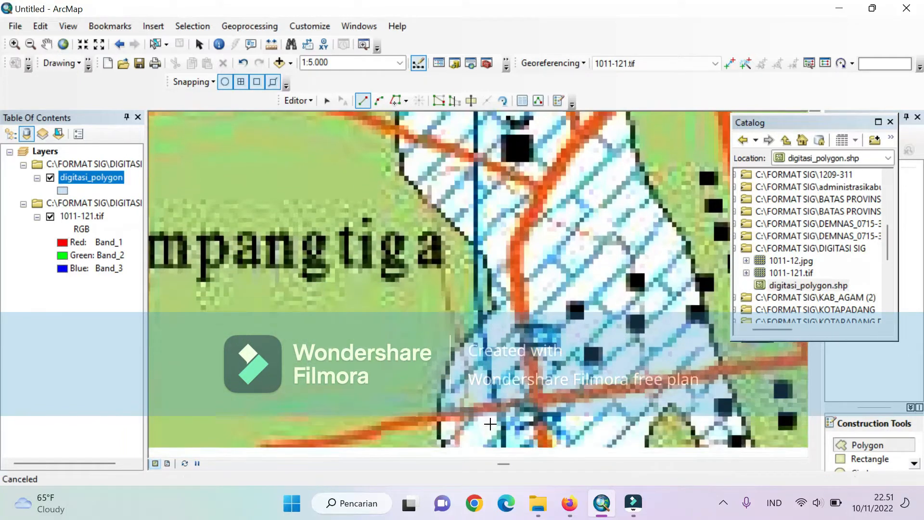
{"action": "left_click", "coordinate": [451, 334]}
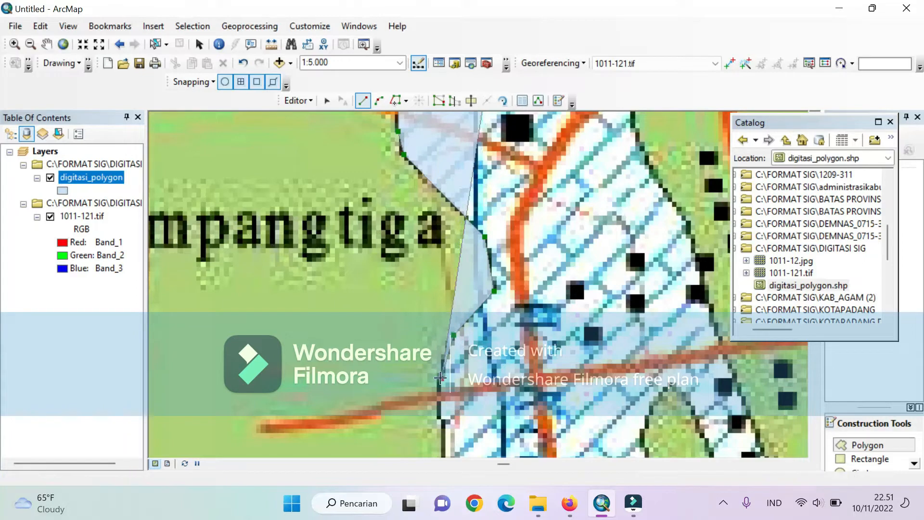
{"action": "left_click", "coordinate": [440, 417]}
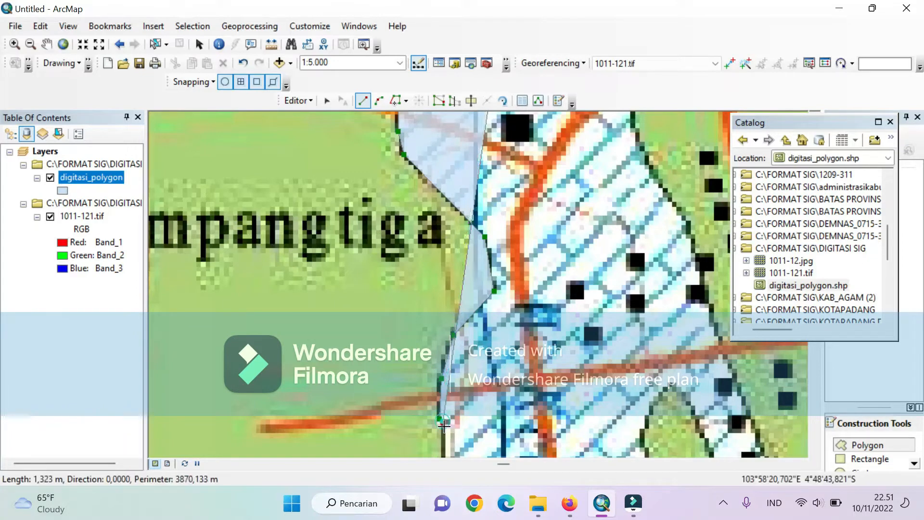
- Continue the polygon from below the road crossing down the western edge to the inner corner beside the southwestern lobe
{"action": "key", "text": "Down"}
{"action": "key", "text": "Down"}
{"action": "key", "text": "Escape"}
{"action": "key", "text": "Down"}
{"action": "key", "text": "Down"}
{"action": "key", "text": "Down"}
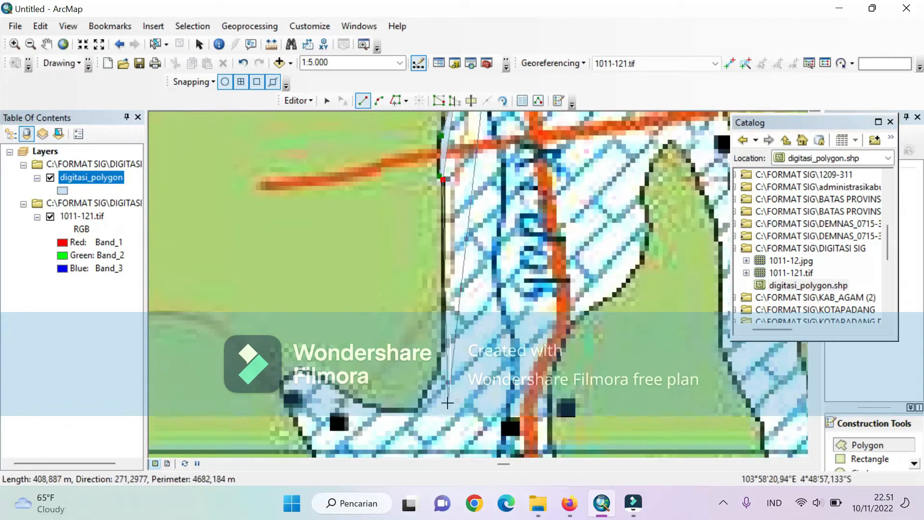
{"action": "left_click", "coordinate": [439, 373]}
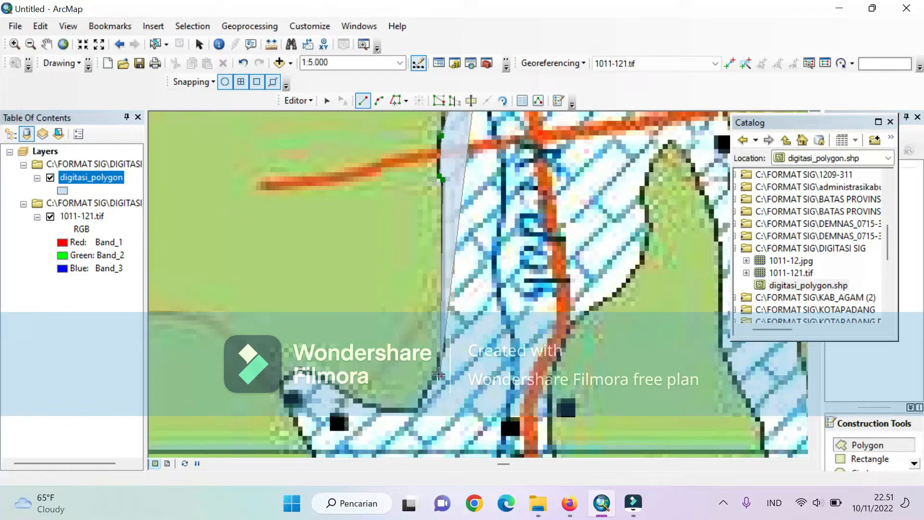
{"action": "left_click", "coordinate": [417, 407]}
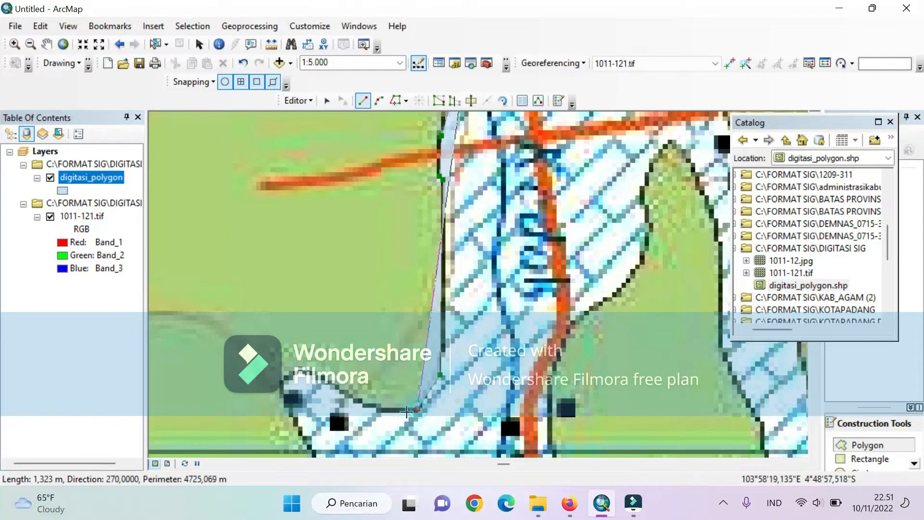
- Trace the polygon along the southwestern lobe's upper edge and around its rounded western tip
{"action": "left_click", "coordinate": [371, 406]}
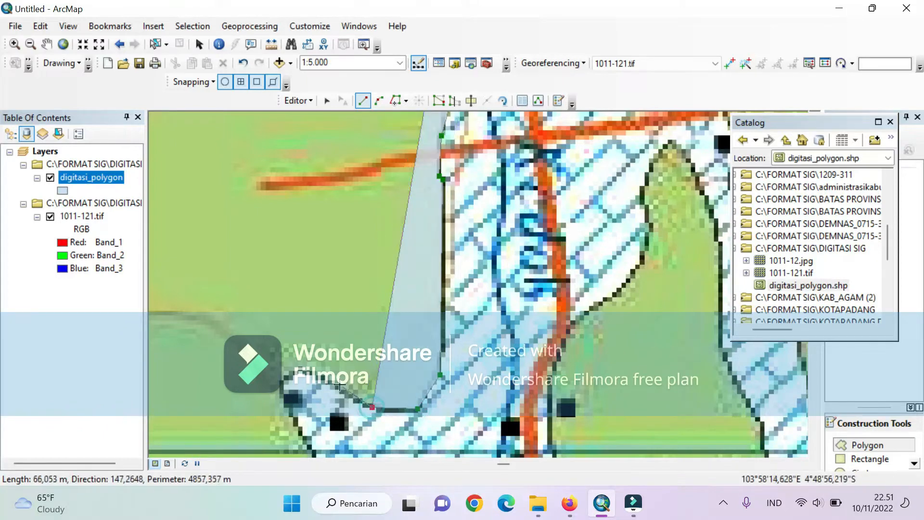
{"action": "left_click", "coordinate": [306, 371]}
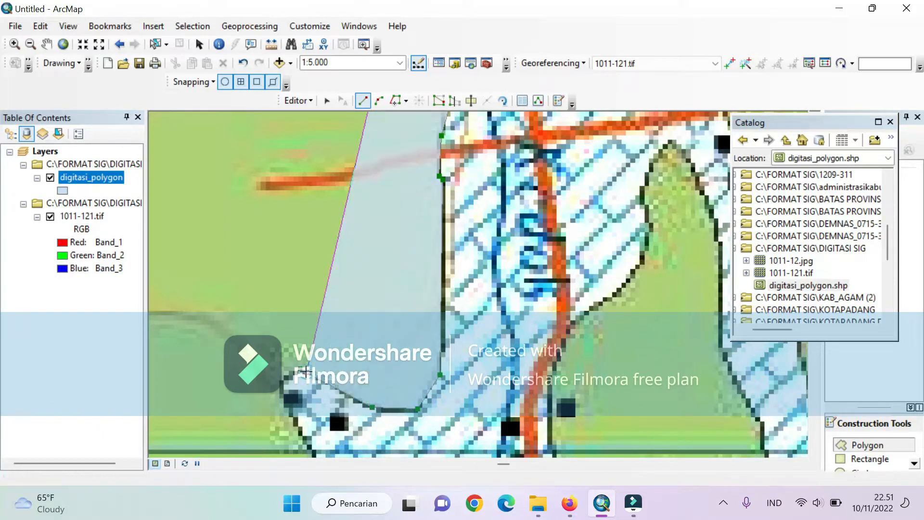
{"action": "left_click", "coordinate": [299, 369]}
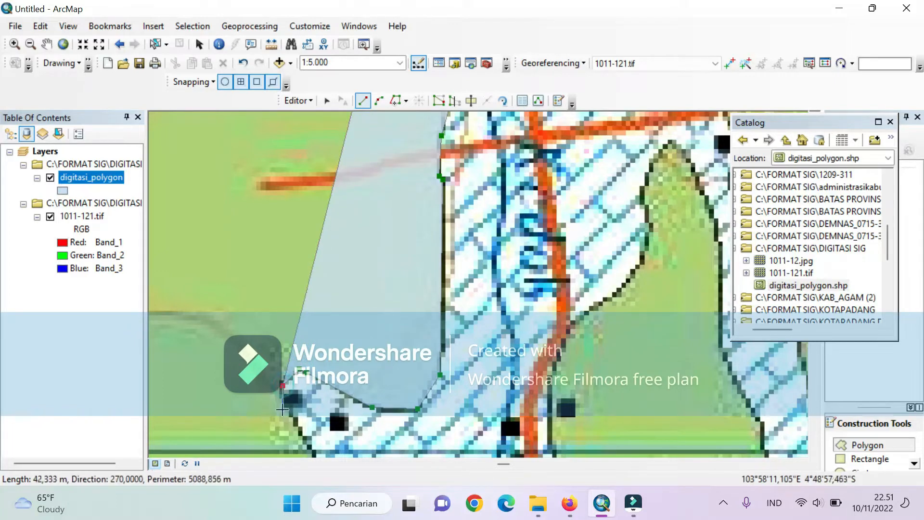
{"action": "left_click", "coordinate": [282, 384]}
{"action": "key", "text": "Down"}
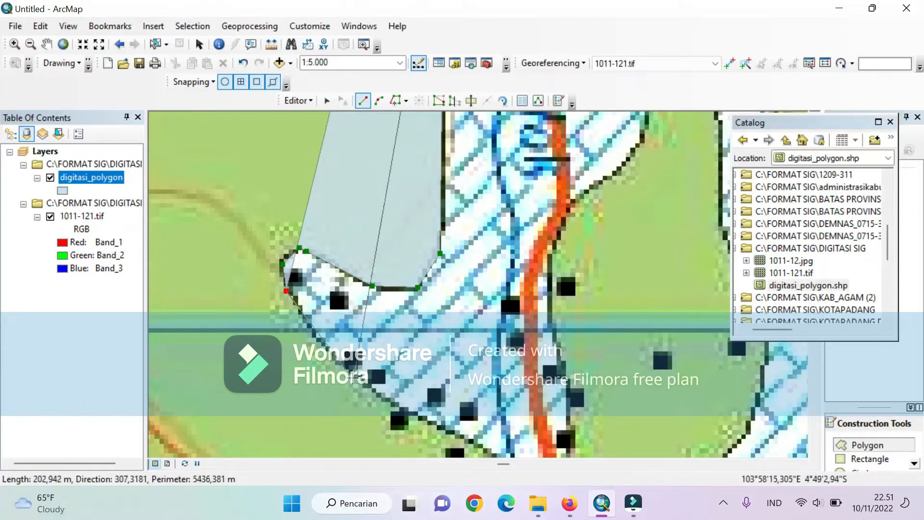
- Trace the southwestern lobe's lower edge southeast across the grid line to the river at the hatched area's southern end
{"action": "left_click", "coordinate": [333, 358]}
{"action": "left_click", "coordinate": [369, 388]}
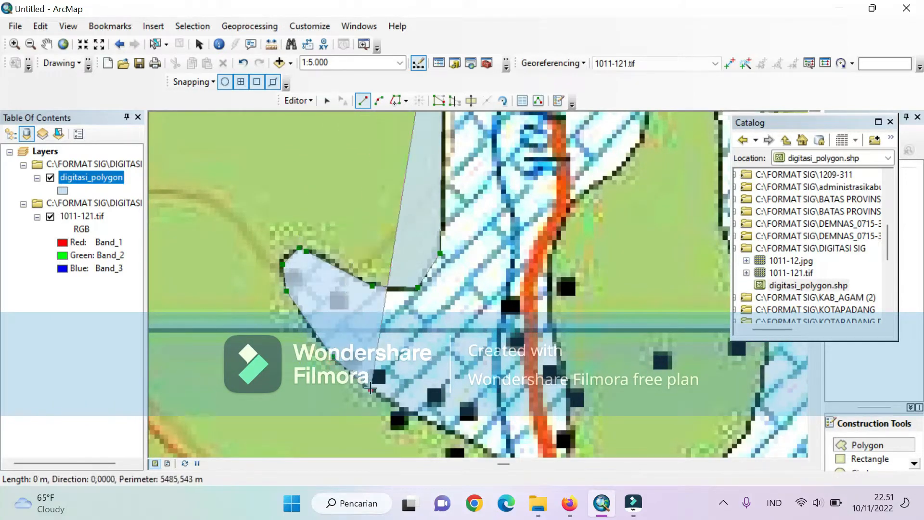
{"action": "left_click", "coordinate": [444, 429]}
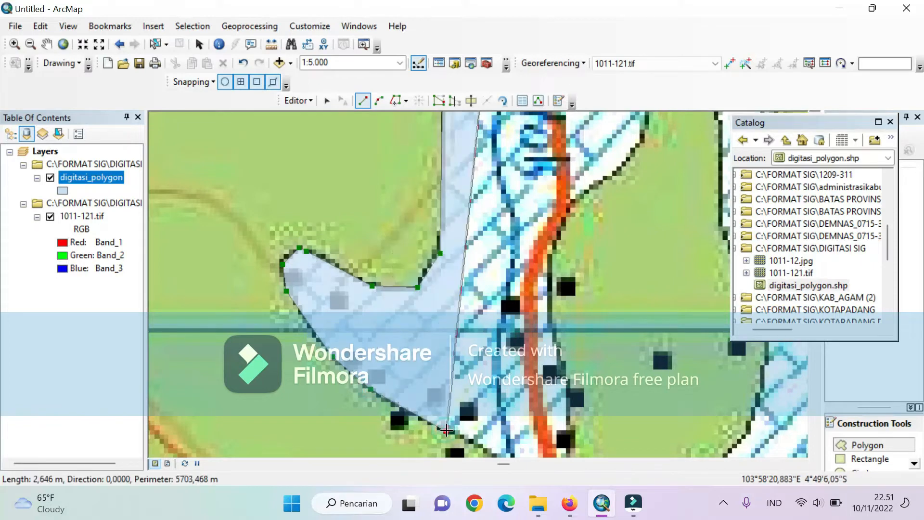
{"action": "key", "text": "Down"}
{"action": "key", "text": "Down"}
{"action": "key", "text": "Down"}
{"action": "key", "text": "Down"}
{"action": "key", "text": "Right"}
{"action": "key", "text": "Right"}
{"action": "key", "text": "Right"}
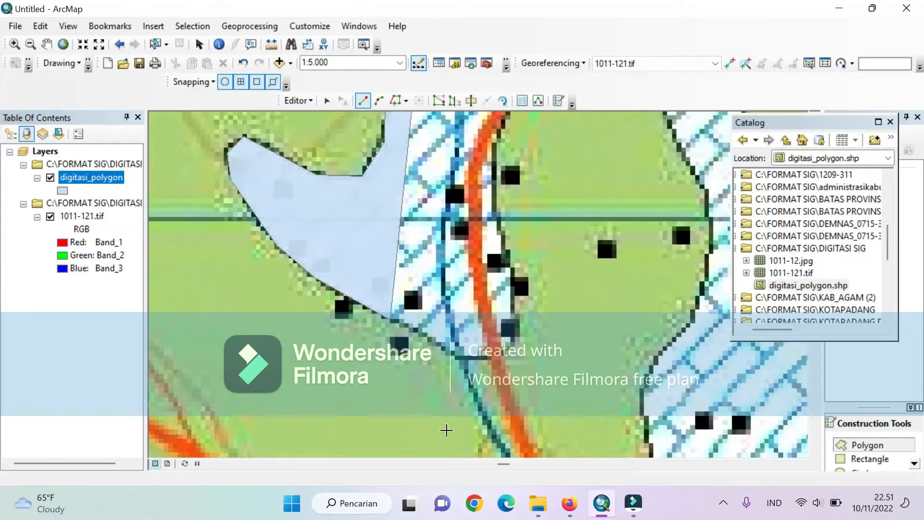
{"action": "left_click", "coordinate": [437, 359]}
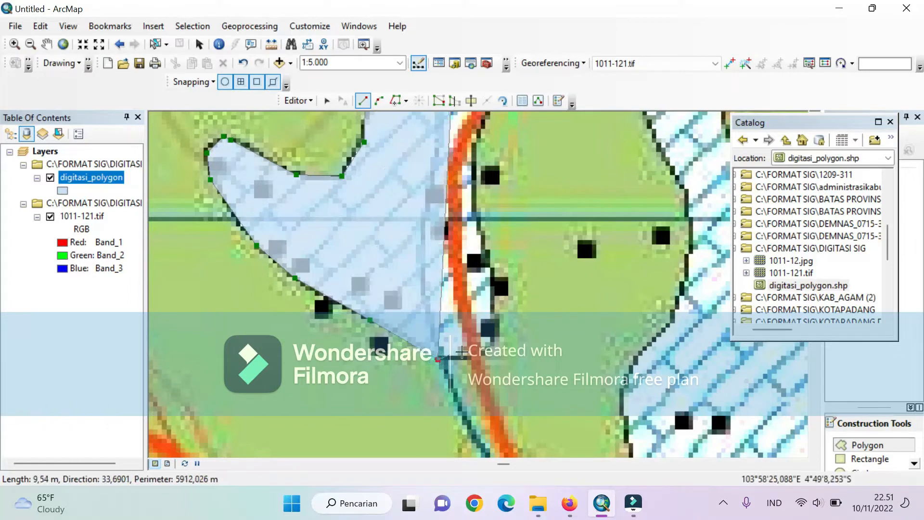
- Trace across the southern end over the road and north along the eastern edge to the horizontal grid line
{"action": "left_click", "coordinate": [482, 355]}
{"action": "left_click", "coordinate": [494, 342]}
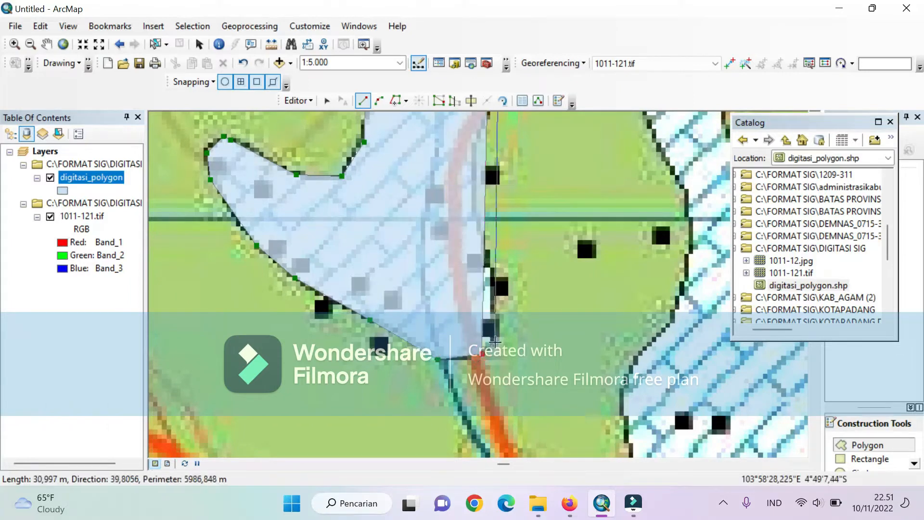
{"action": "left_click", "coordinate": [494, 270]}
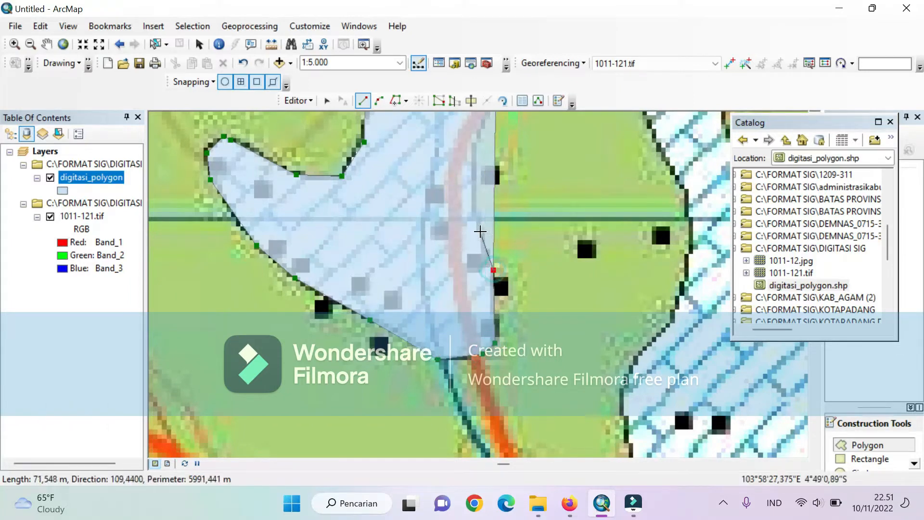
{"action": "left_click", "coordinate": [473, 211]}
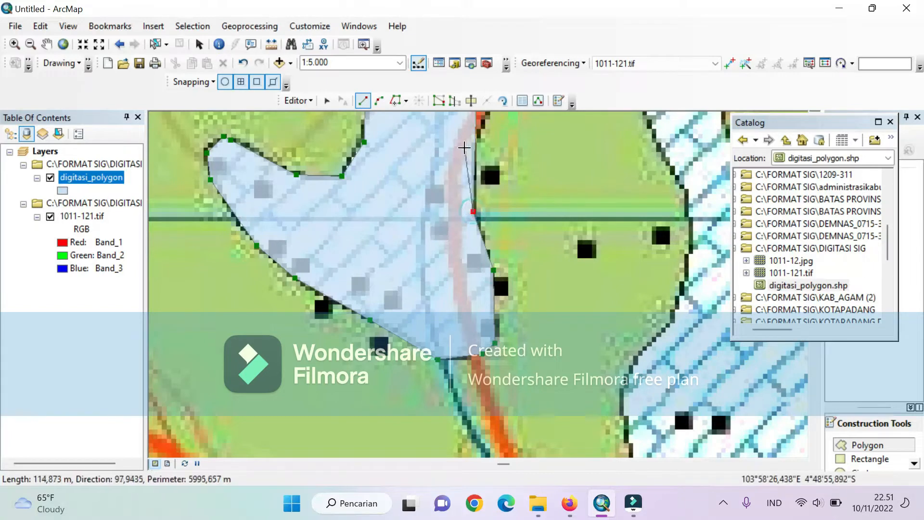
- Continue the polygon north from the grid line along the eastern edge, crossing the road onto the bulge beside it
{"action": "key", "text": "Up"}
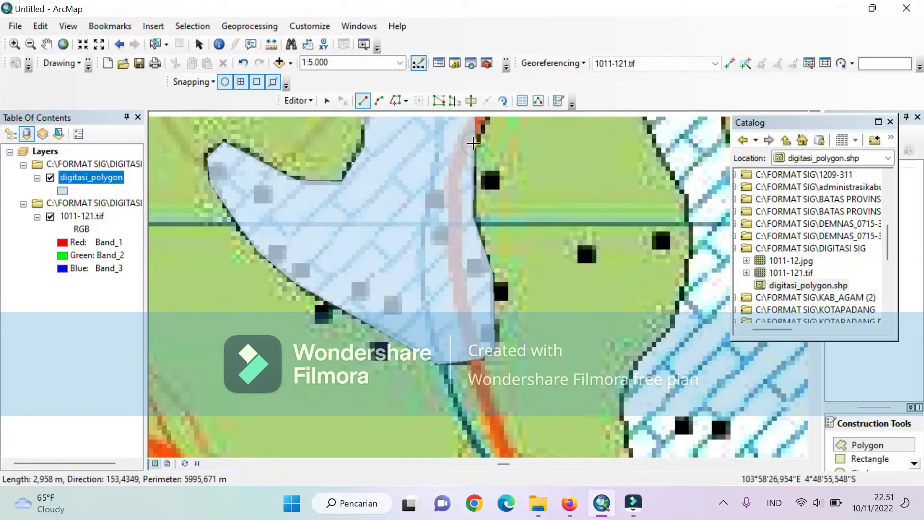
{"action": "key", "text": "Up"}
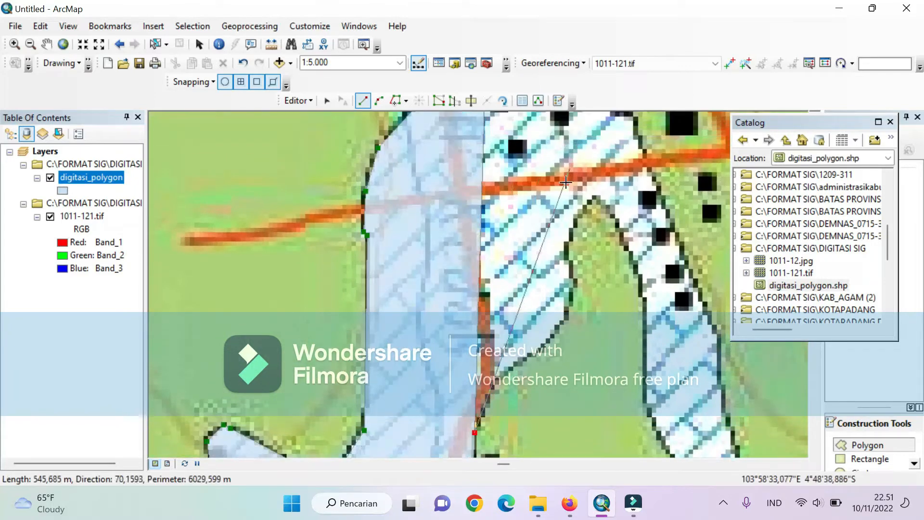
{"action": "left_click", "coordinate": [499, 371]}
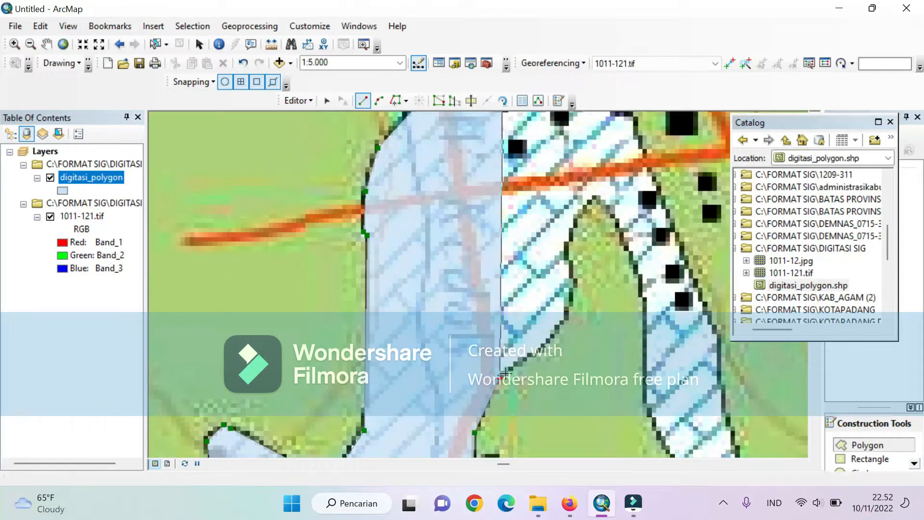
{"action": "left_click", "coordinate": [549, 341]}
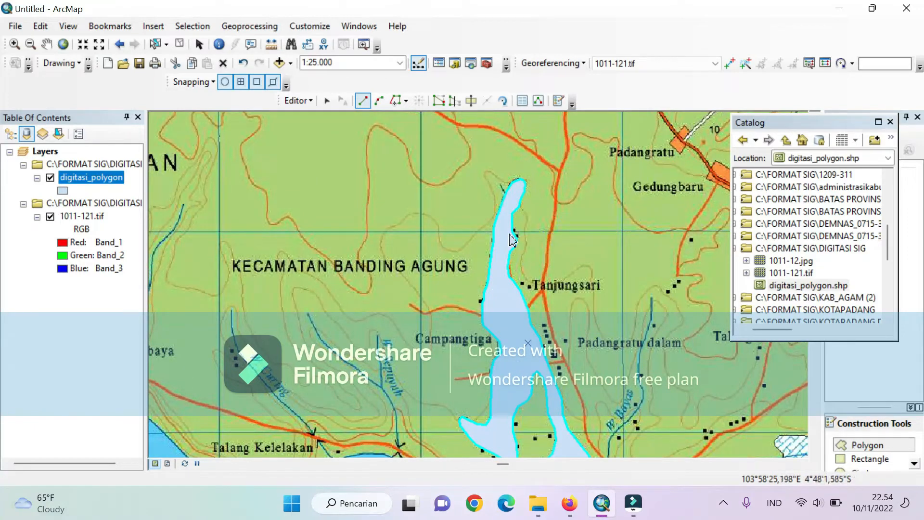
- Stop editing digitasi_polygon and save the digitized polygon
{"action": "left_click", "coordinate": [308, 101]}
{"action": "left_click", "coordinate": [325, 134]}
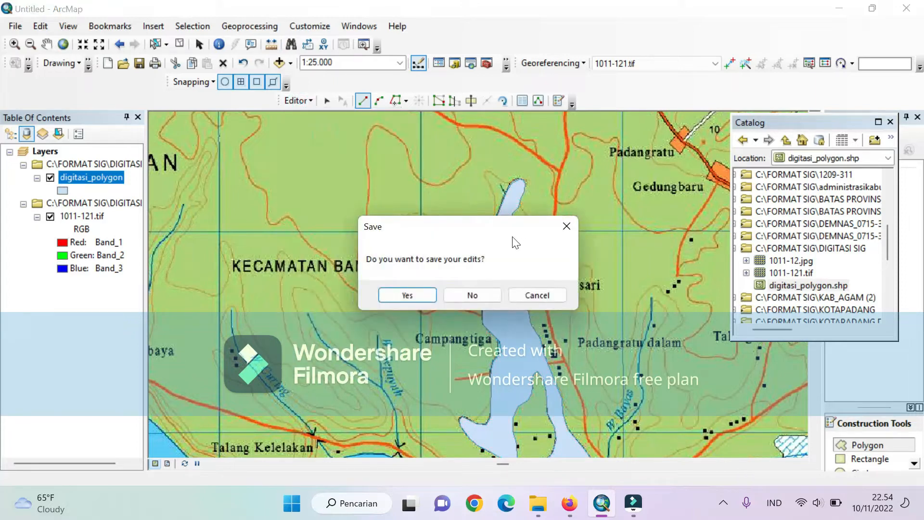
{"action": "left_click", "coordinate": [400, 298]}
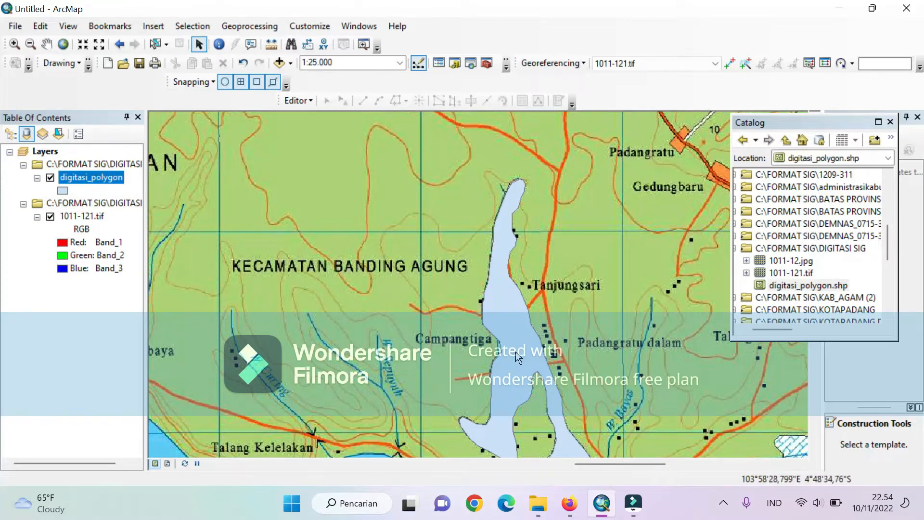
- Open the digitasi_polygon attribute table and define a new field named nama with the type Text
{"action": "right_click", "coordinate": [87, 178]}
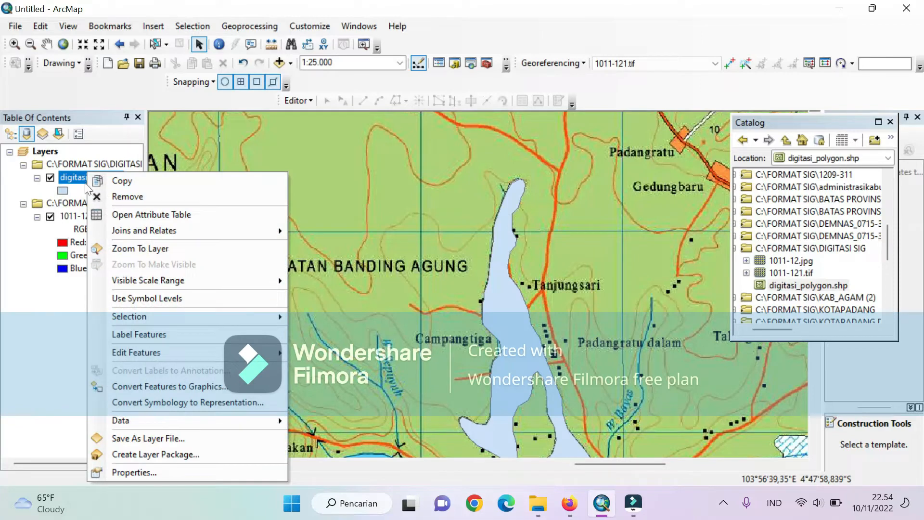
{"action": "left_click", "coordinate": [122, 213]}
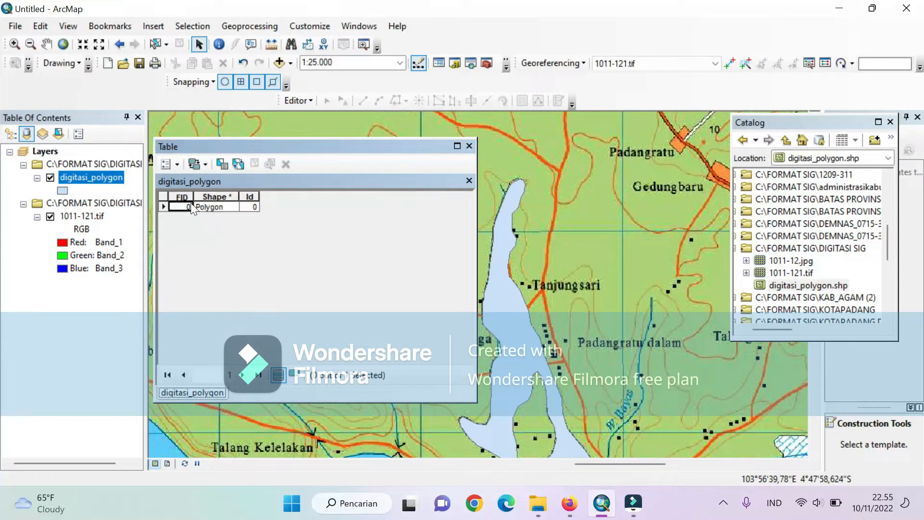
{"action": "left_click", "coordinate": [164, 161]}
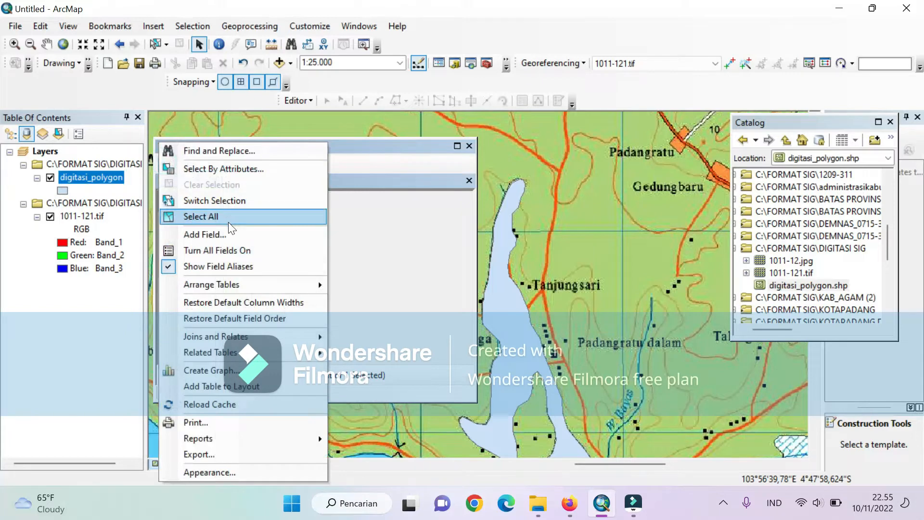
{"action": "left_click", "coordinate": [235, 236]}
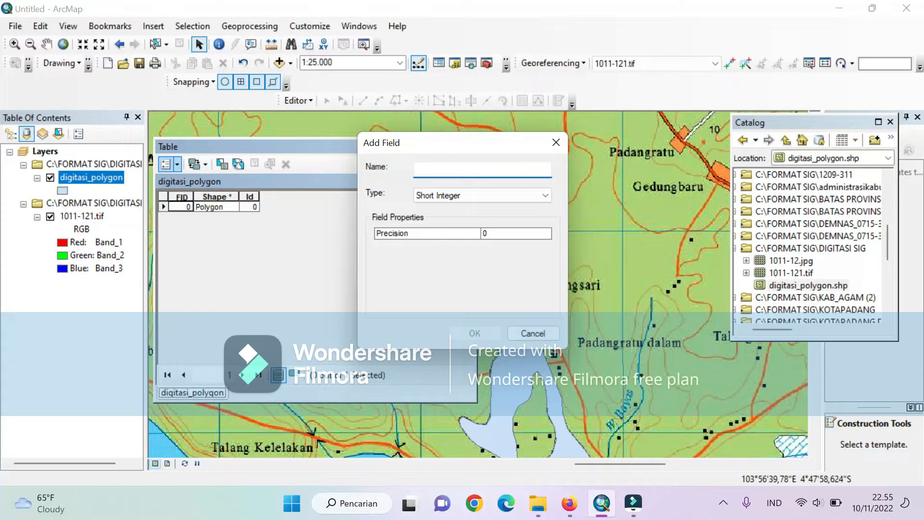
{"action": "type", "text": "nama"}
{"action": "left_click", "coordinate": [459, 198]}
{"action": "left_click", "coordinate": [434, 245]}
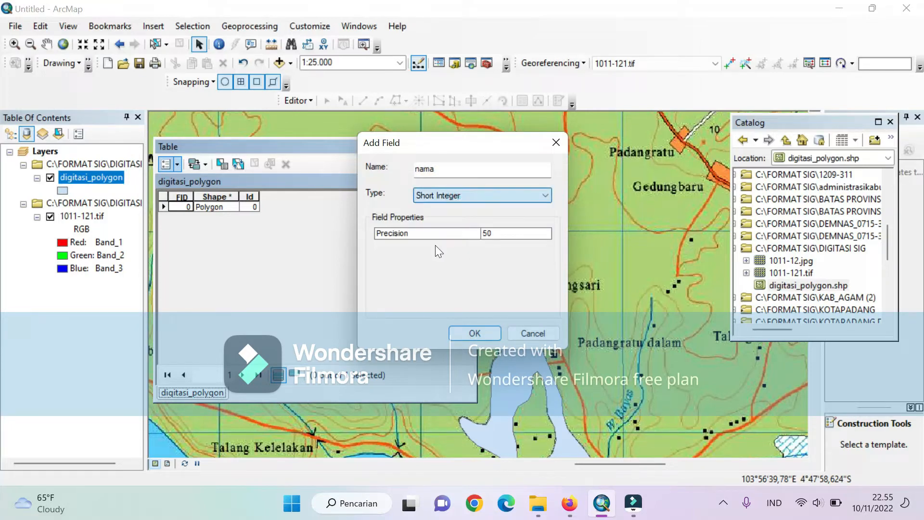
- Change the nama field's length and add the field to the attribute table
{"action": "left_click", "coordinate": [492, 233]}
{"action": "left_click", "coordinate": [490, 232]}
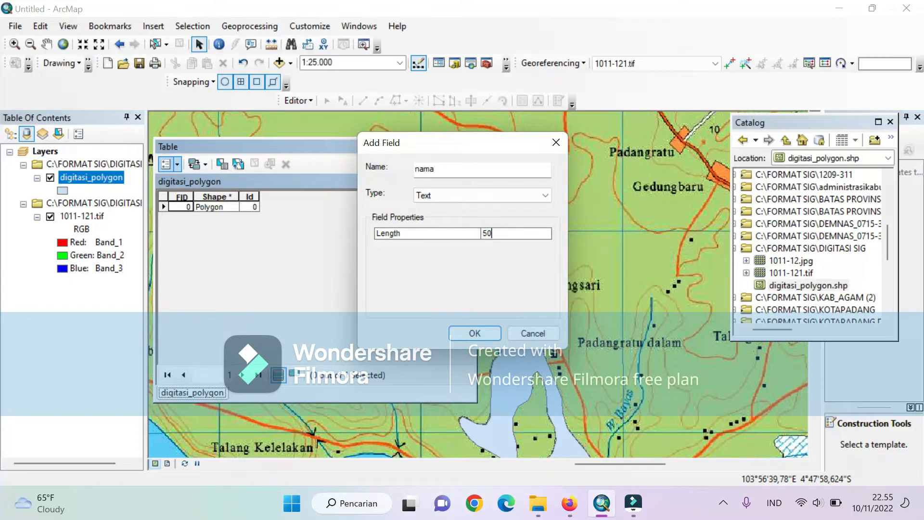
{"action": "left_click", "coordinate": [424, 232]}
{"action": "left_click", "coordinate": [494, 231]}
{"action": "left_click", "coordinate": [486, 233]}
{"action": "key", "text": "BackSpace"}
{"action": "type", "text": "1"}
{"action": "left_click", "coordinate": [473, 334]}
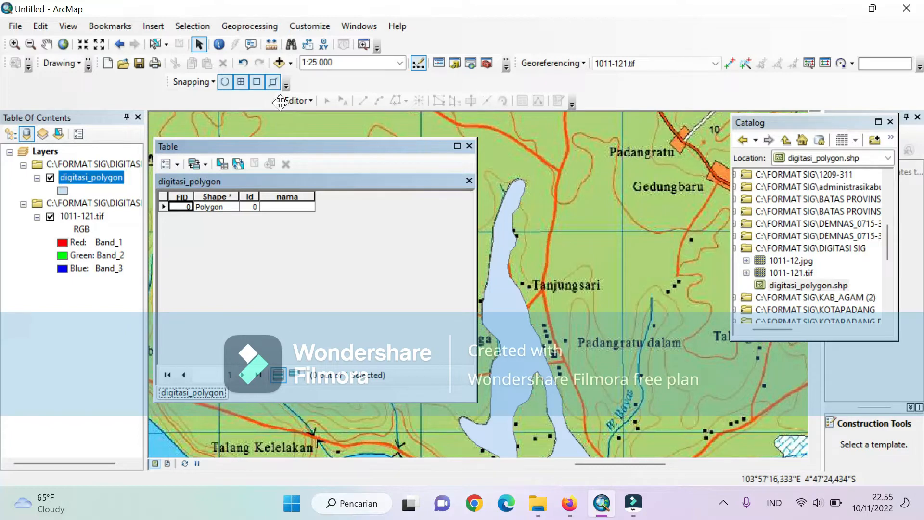
- Start an edit session and enter "sawah A" as the polygon record's nama value
{"action": "left_click", "coordinate": [290, 102]}
{"action": "left_click", "coordinate": [293, 116]}
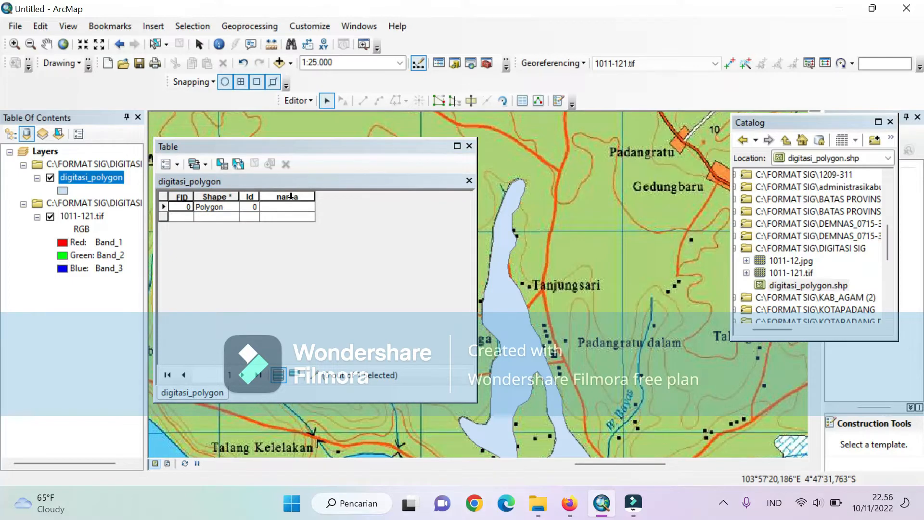
{"action": "left_click", "coordinate": [164, 206]}
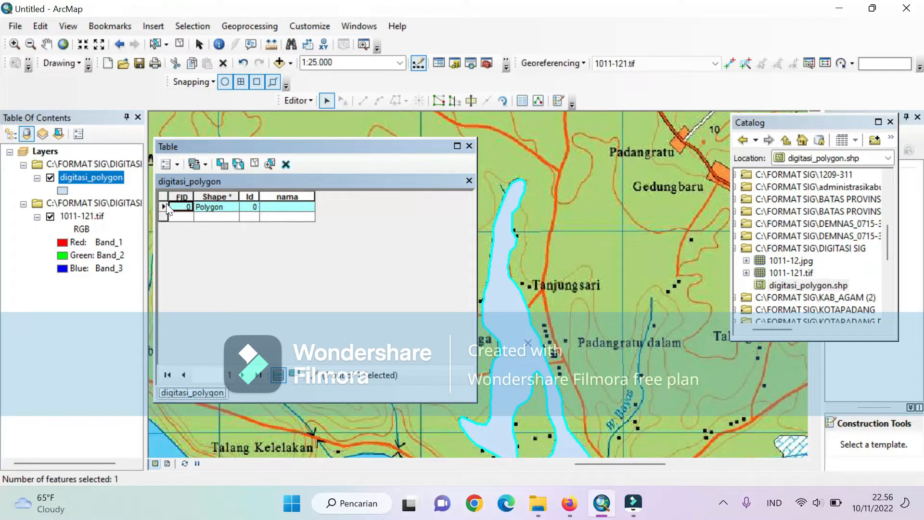
{"action": "left_click", "coordinate": [261, 206]}
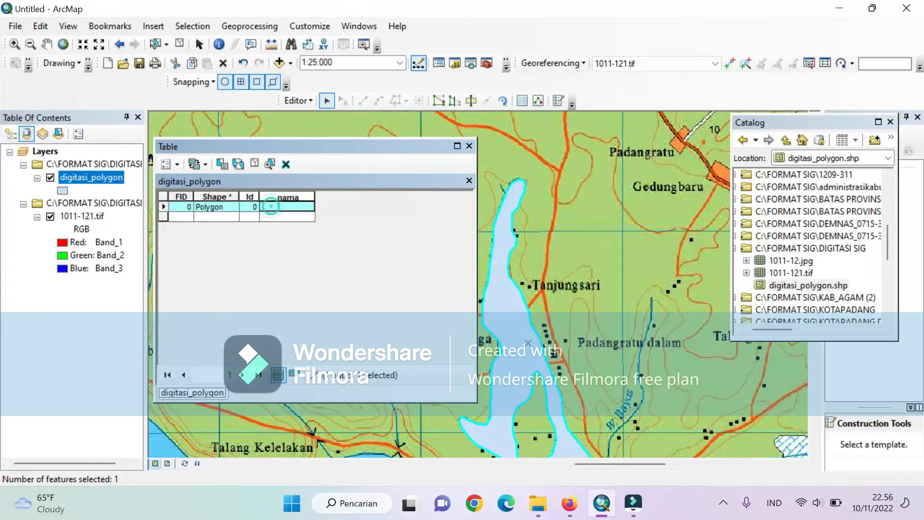
{"action": "type", "text": "sawa"}
{"action": "type", "text": "h"}
{"action": "type", "text": "ta"}
{"action": "key", "text": "BackSpace"}
{"action": "key", "text": "BackSpace"}
{"action": "key", "text": "BackSpace"}
{"action": "type", "text": "A"}
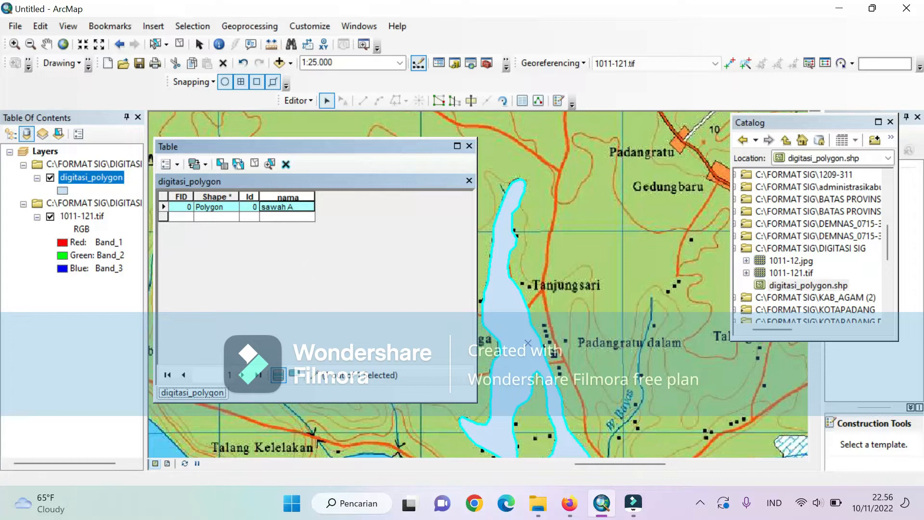
- Capitalize the polygon's nama value so it reads "Sawah A"
{"action": "left_click", "coordinate": [265, 207]}
{"action": "key", "text": "BackSpace"}
{"action": "type", "text": "S"}
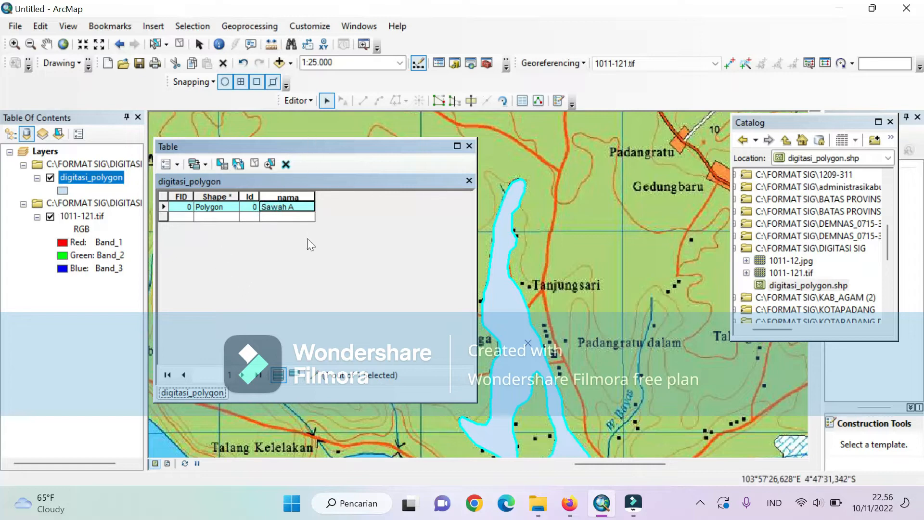
- End the edit session and save the polygon's attribute edits
{"action": "left_click", "coordinate": [305, 104]}
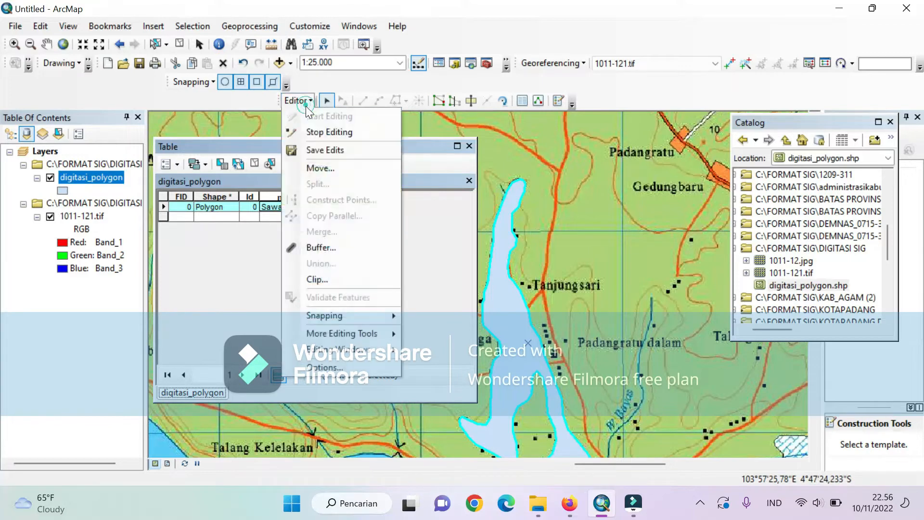
{"action": "left_click", "coordinate": [318, 134]}
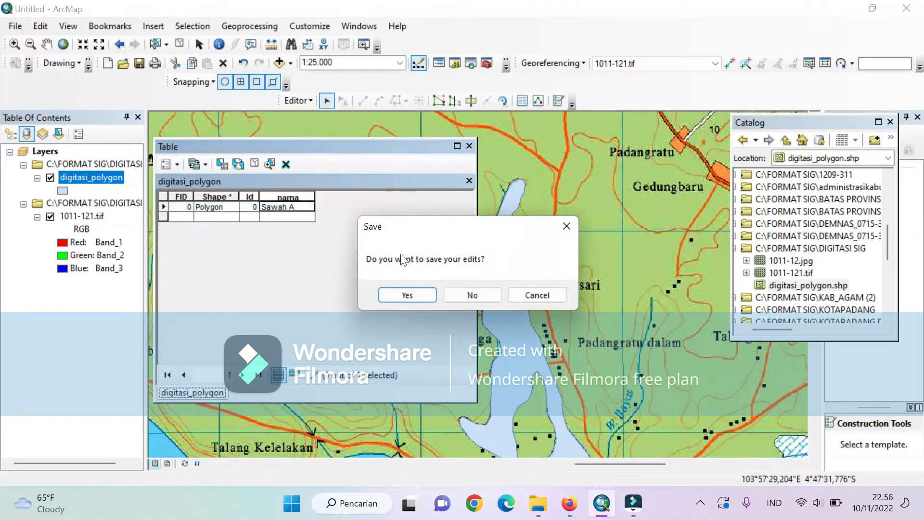
{"action": "left_click", "coordinate": [406, 294]}
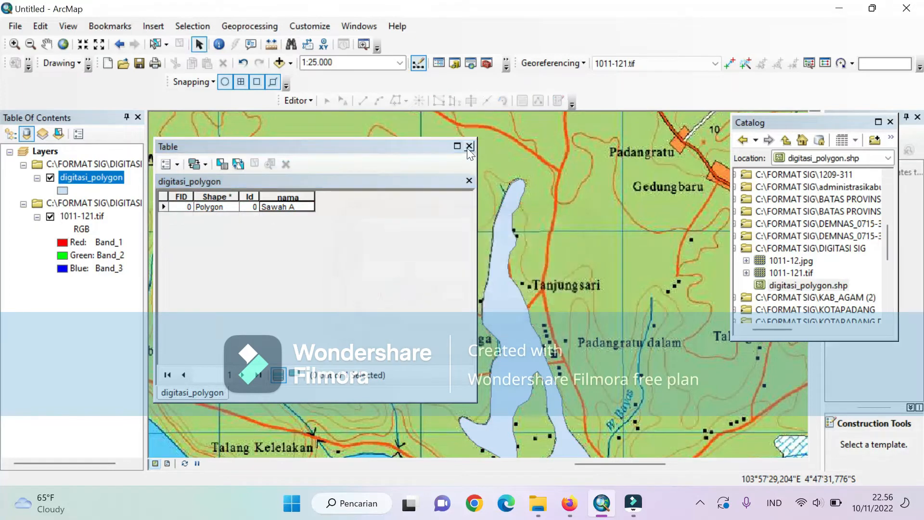
- Close the attribute table and set the digitasi_polygon layer's label field to nama in its layer properties
{"action": "left_click", "coordinate": [469, 147]}
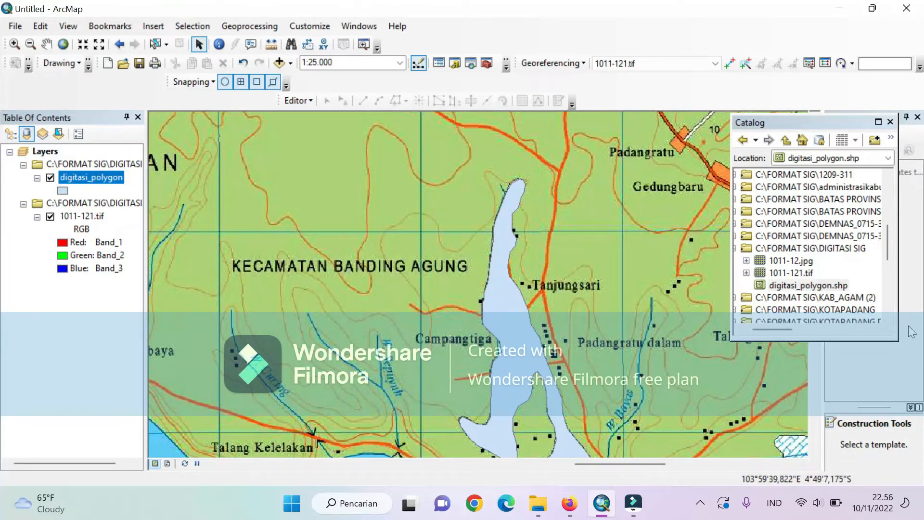
{"action": "scroll", "coordinate": [522, 383], "scroll_direction": "down", "scroll_amount": 3}
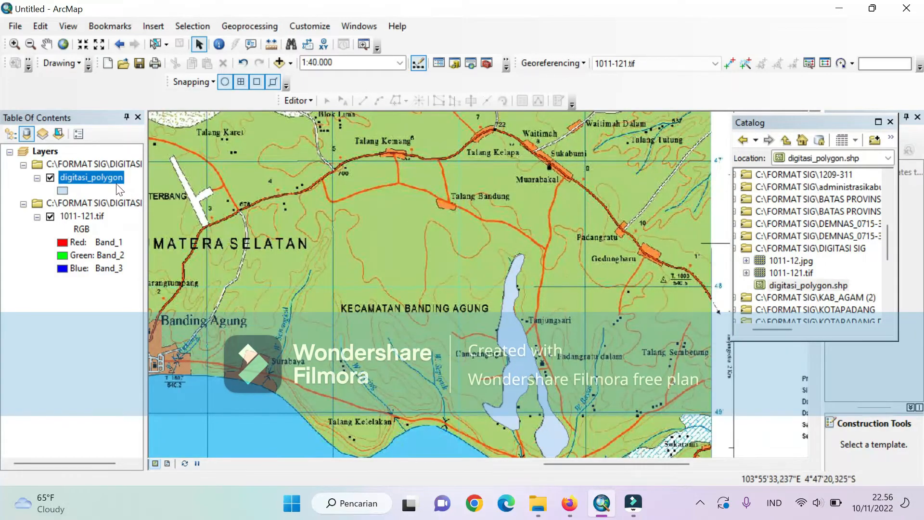
{"action": "right_click", "coordinate": [104, 178]}
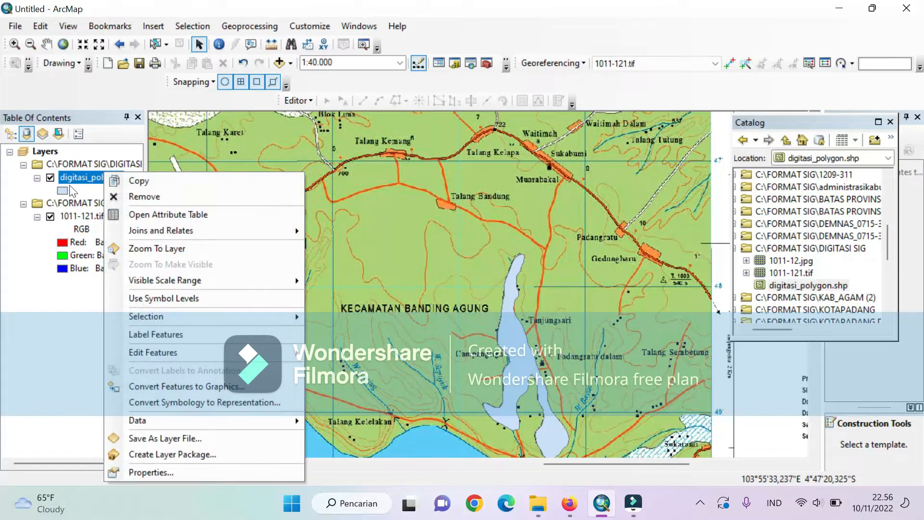
{"action": "left_click", "coordinate": [183, 472]}
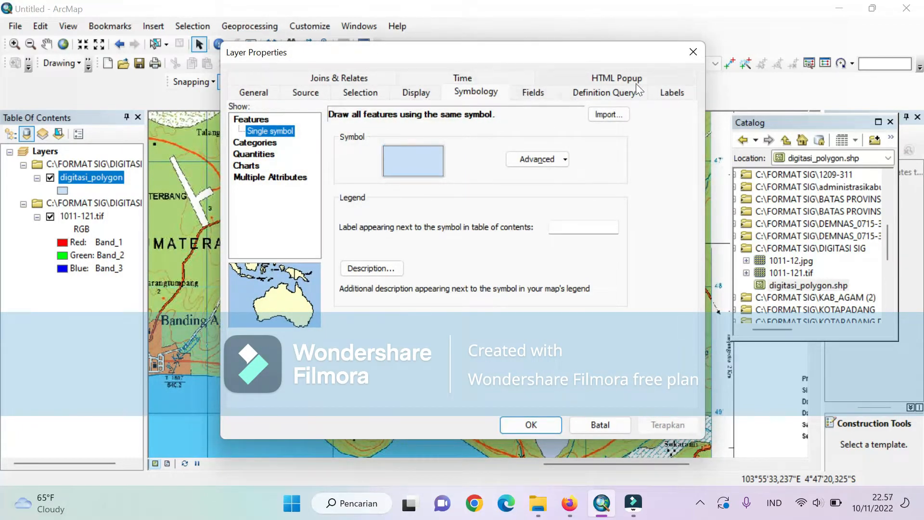
{"action": "left_click", "coordinate": [672, 92]}
{"action": "left_click", "coordinate": [367, 209]}
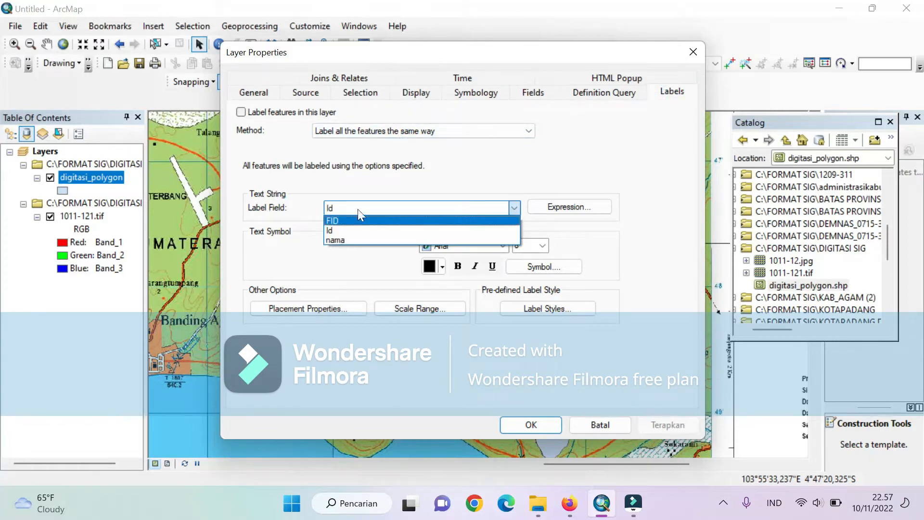
{"action": "left_click", "coordinate": [371, 187]}
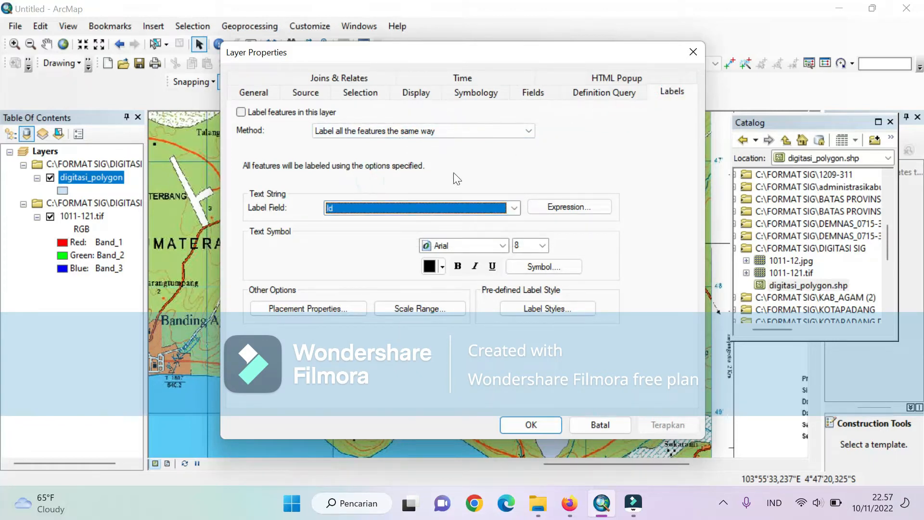
{"action": "left_click", "coordinate": [514, 207]}
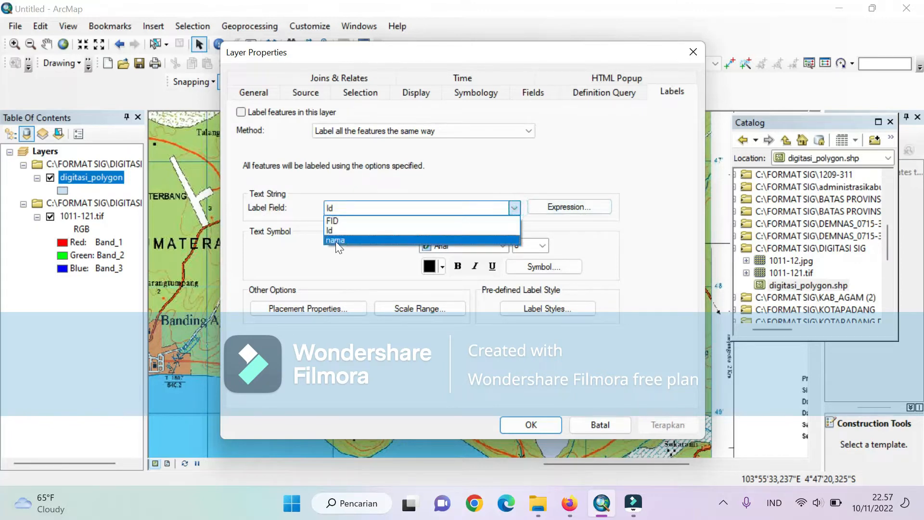
{"action": "left_click", "coordinate": [335, 240]}
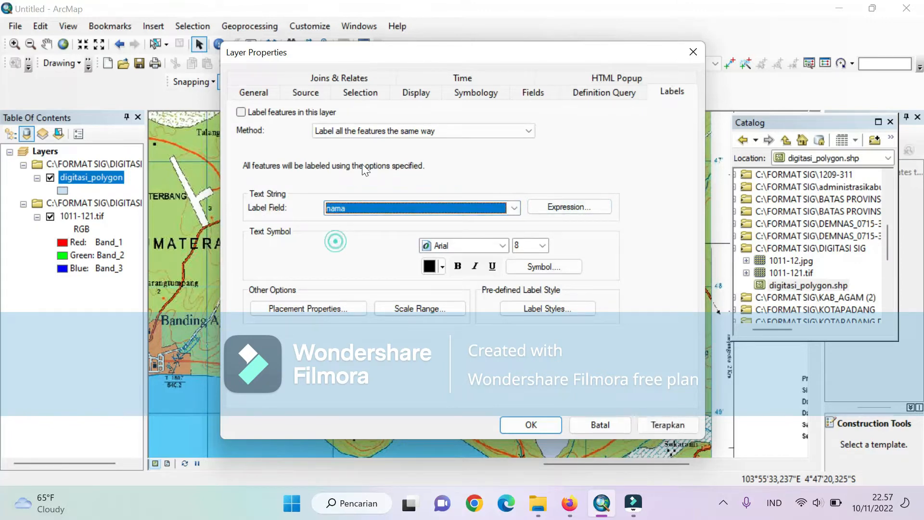
- Turn on feature labels for the digitasi_polygon layer with the Arial font and apply the layer properties
{"action": "left_click", "coordinate": [241, 111]}
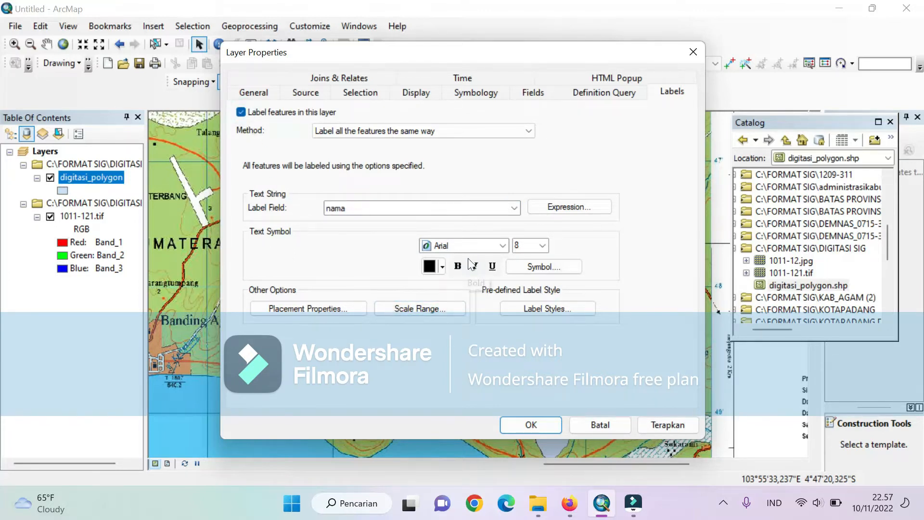
{"action": "left_click", "coordinate": [501, 244]}
{"action": "left_click", "coordinate": [500, 244]}
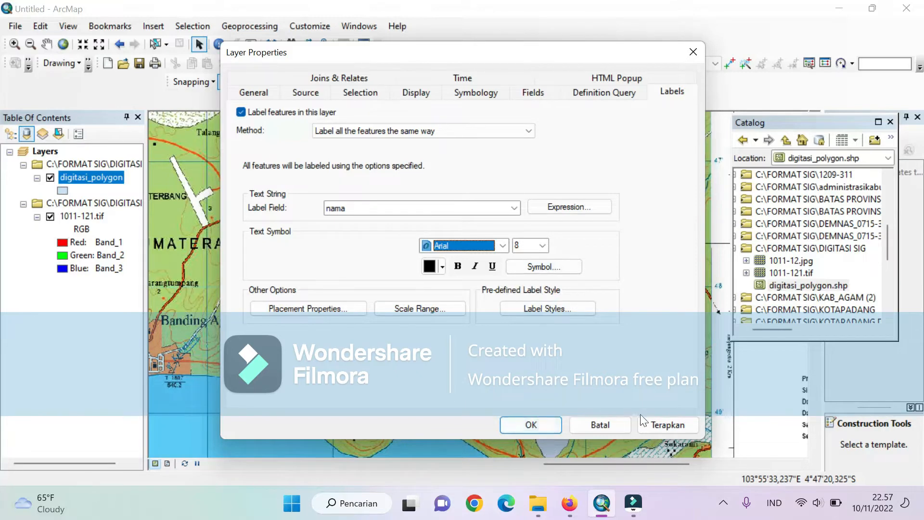
{"action": "left_click", "coordinate": [531, 424]}
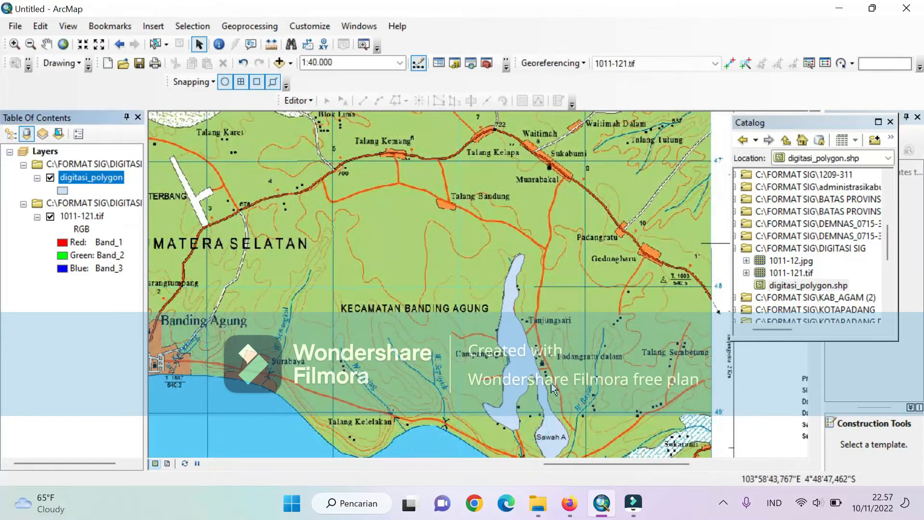
- Symbolize the digitasi_polygon layer by unique values of the nama field, adding all values
{"action": "scroll", "coordinate": [564, 433], "scroll_direction": "down", "scroll_amount": 2}
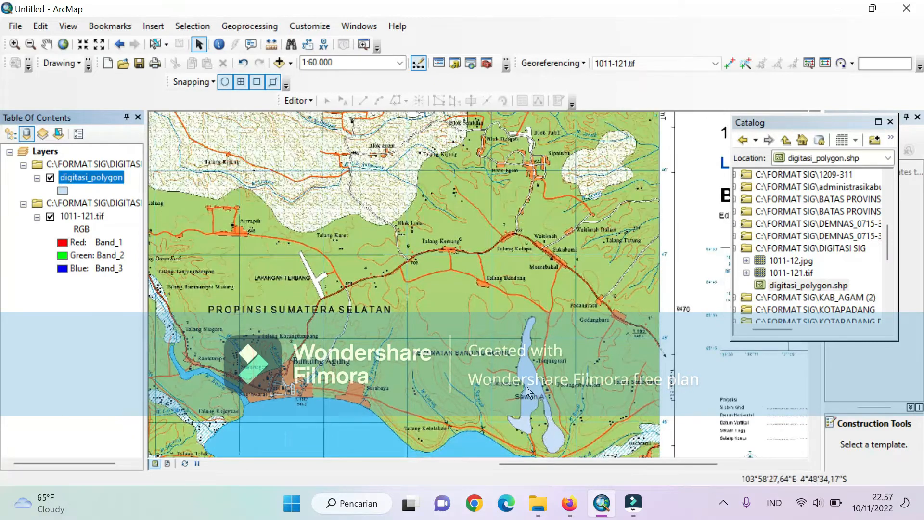
{"action": "scroll", "coordinate": [523, 390], "scroll_direction": "up", "scroll_amount": 3}
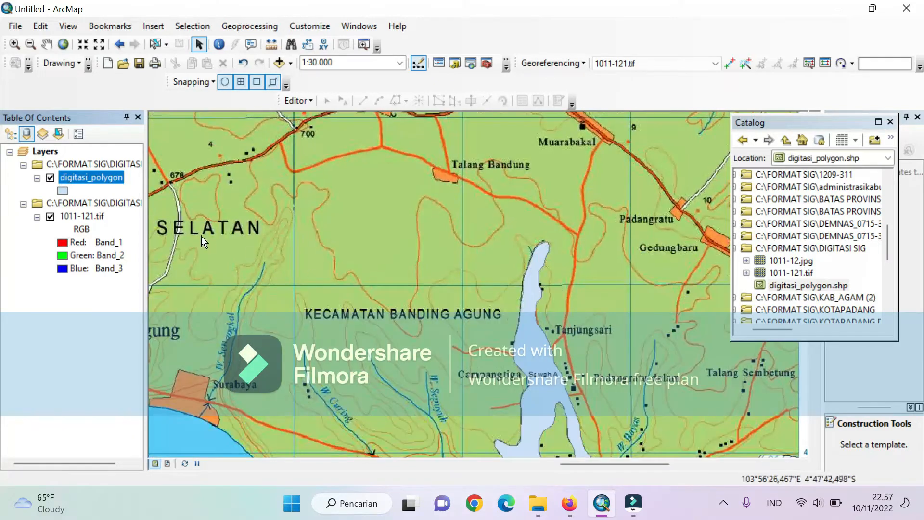
{"action": "right_click", "coordinate": [105, 175]}
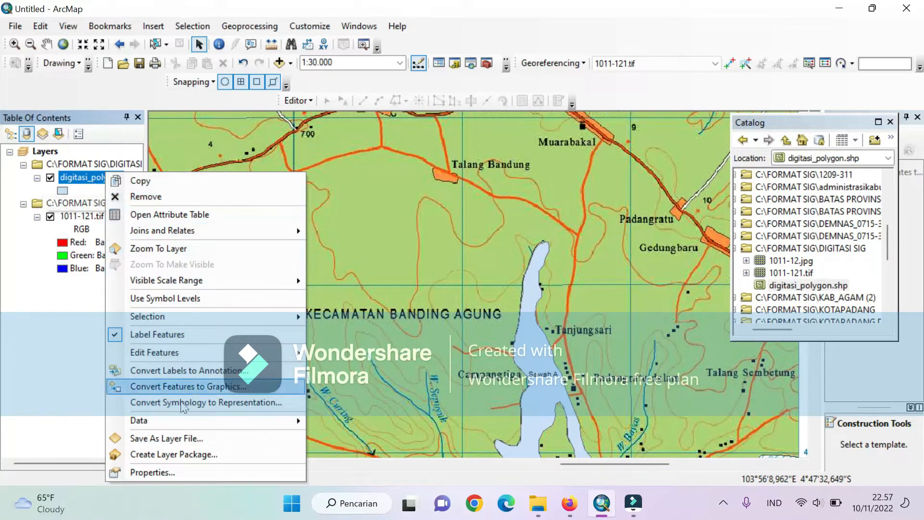
{"action": "left_click", "coordinate": [159, 471]}
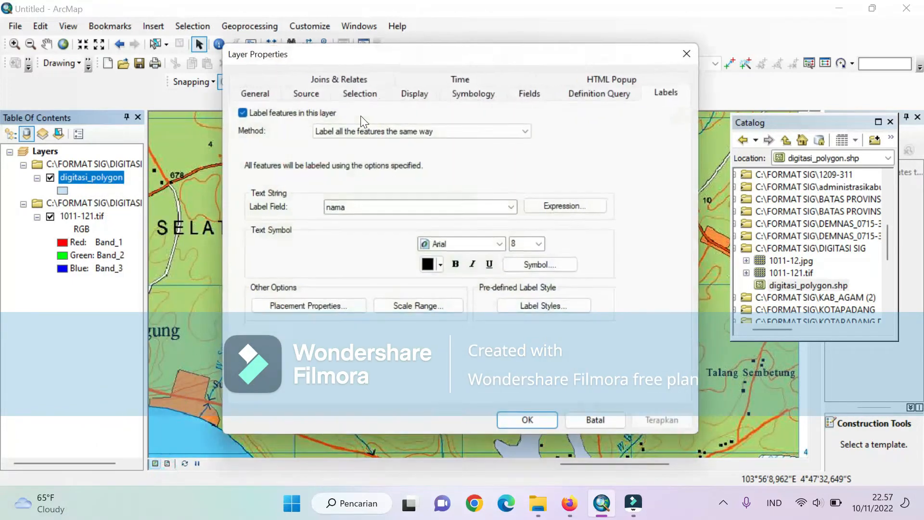
{"action": "left_click", "coordinate": [463, 94]}
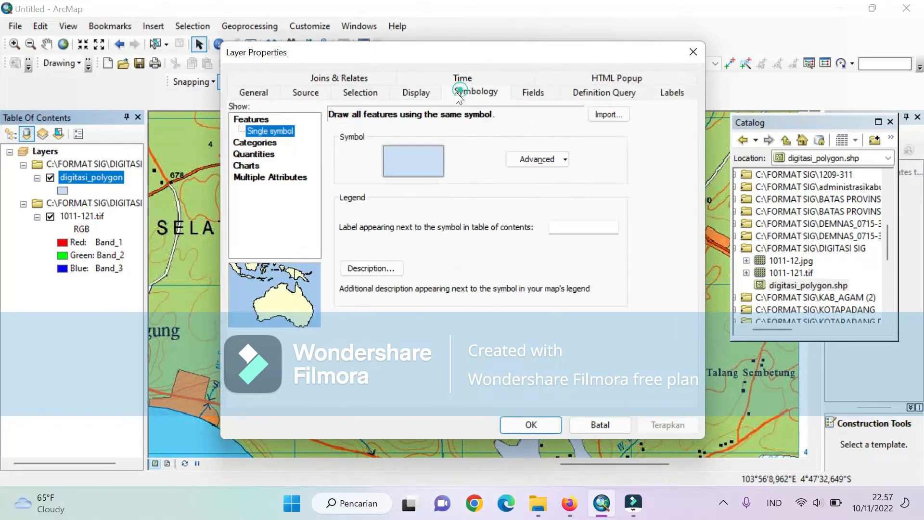
{"action": "left_click", "coordinate": [255, 143]}
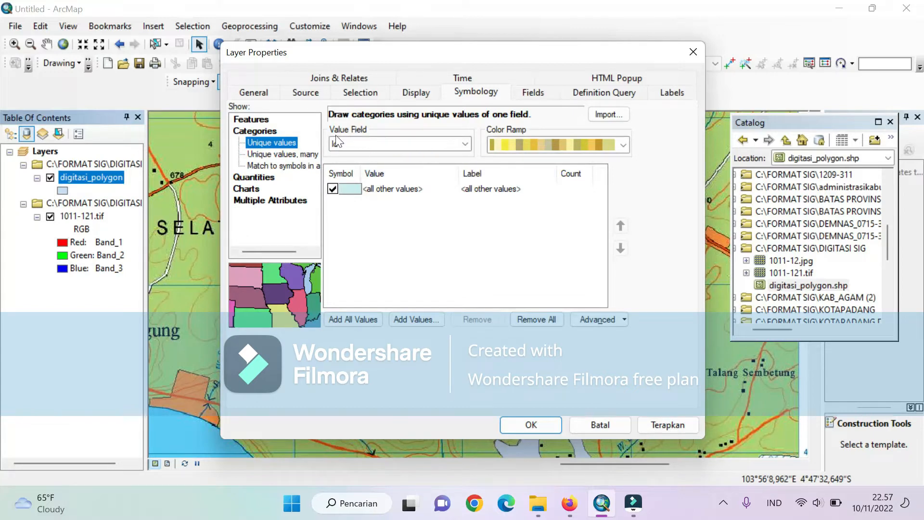
{"action": "left_click", "coordinate": [463, 145]}
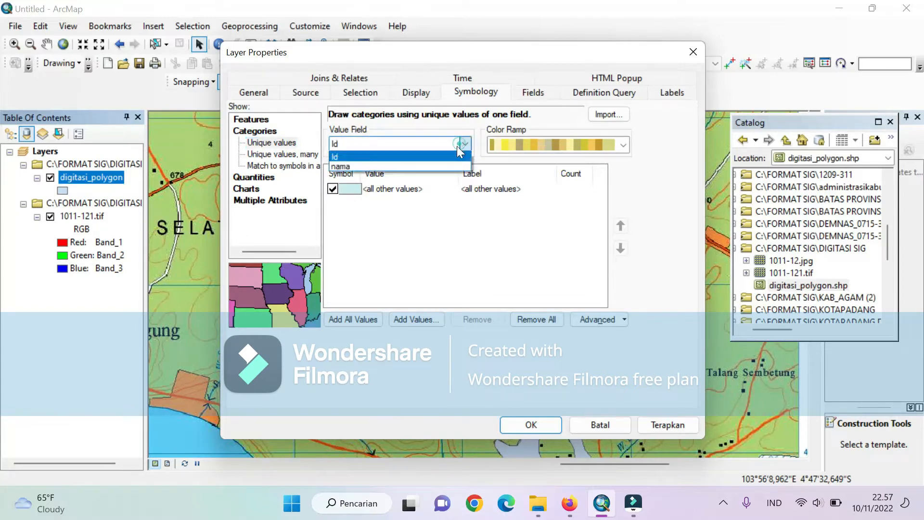
{"action": "left_click", "coordinate": [389, 166]}
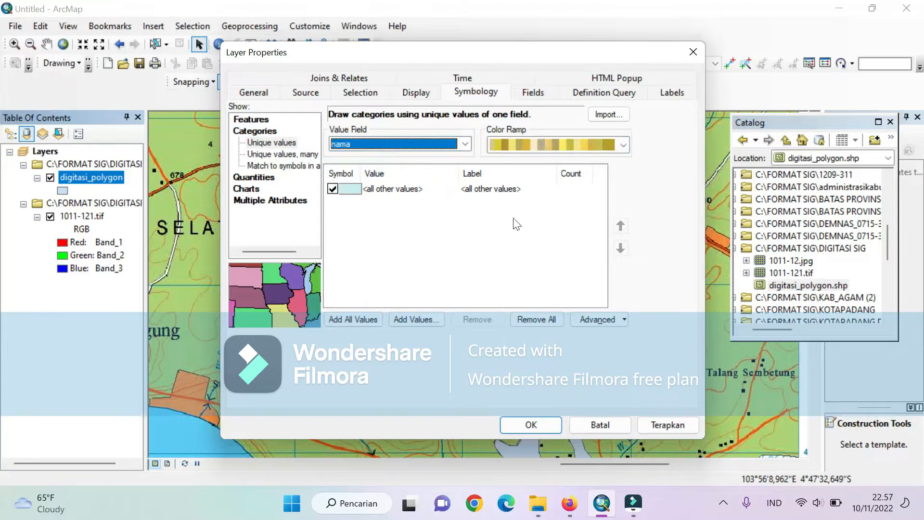
{"action": "left_click", "coordinate": [345, 321]}
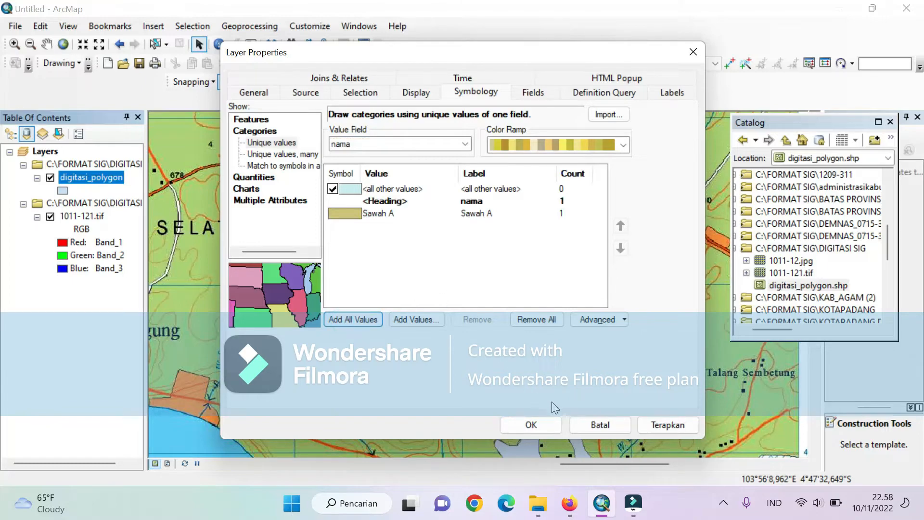
{"action": "left_click", "coordinate": [533, 428]}
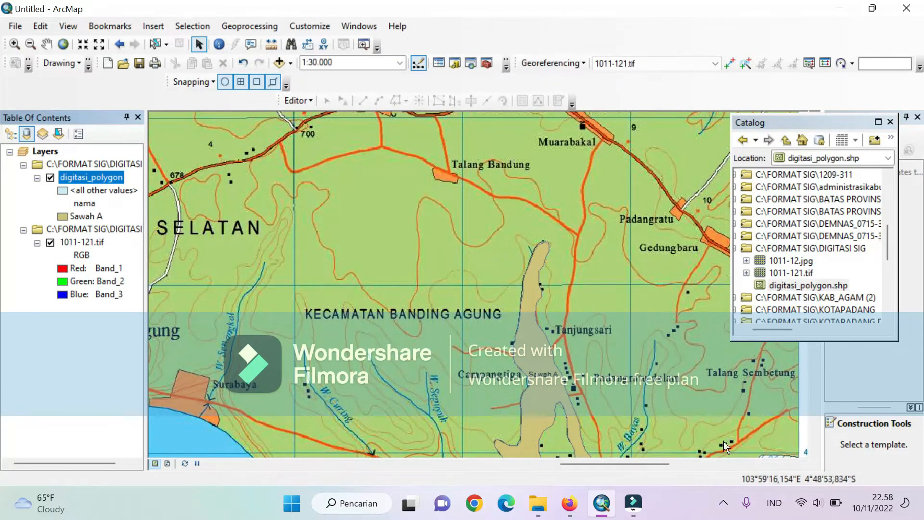
- Open the digitasi_polygon attribute table and add a Short Integer field named luas
{"action": "scroll", "coordinate": [596, 396], "scroll_direction": "down", "scroll_amount": 2}
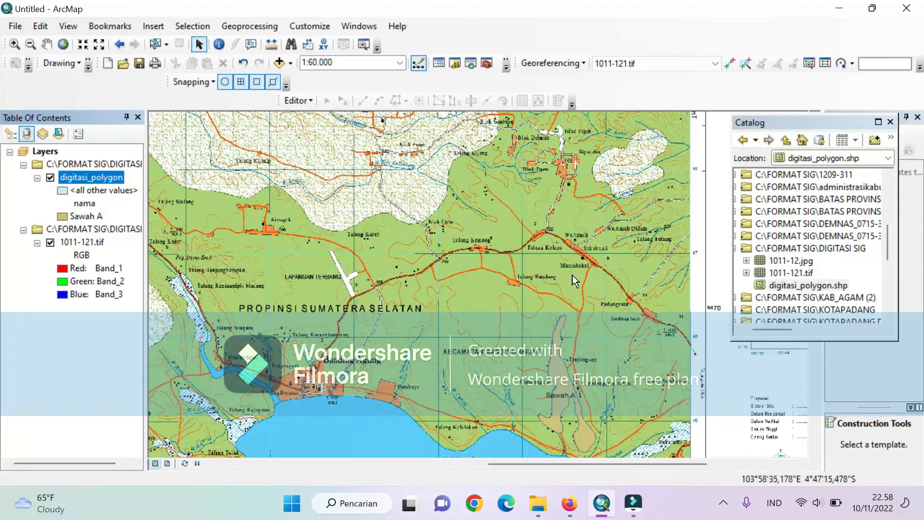
{"action": "scroll", "coordinate": [549, 291], "scroll_direction": "down", "scroll_amount": 1}
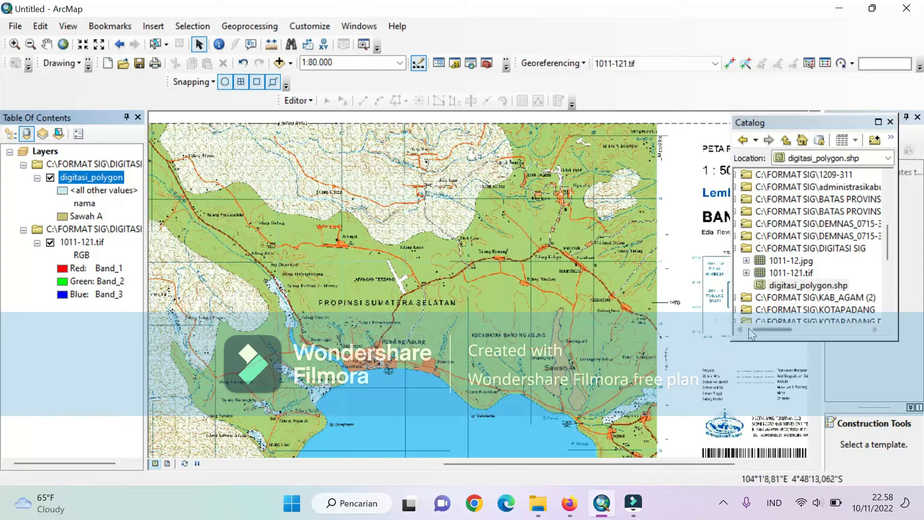
{"action": "scroll", "coordinate": [625, 334], "scroll_direction": "up", "scroll_amount": 1}
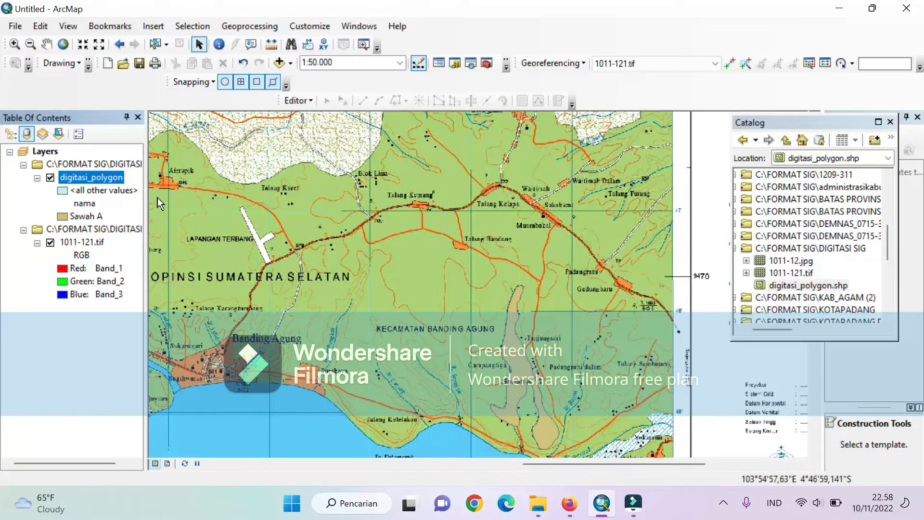
{"action": "right_click", "coordinate": [73, 177]}
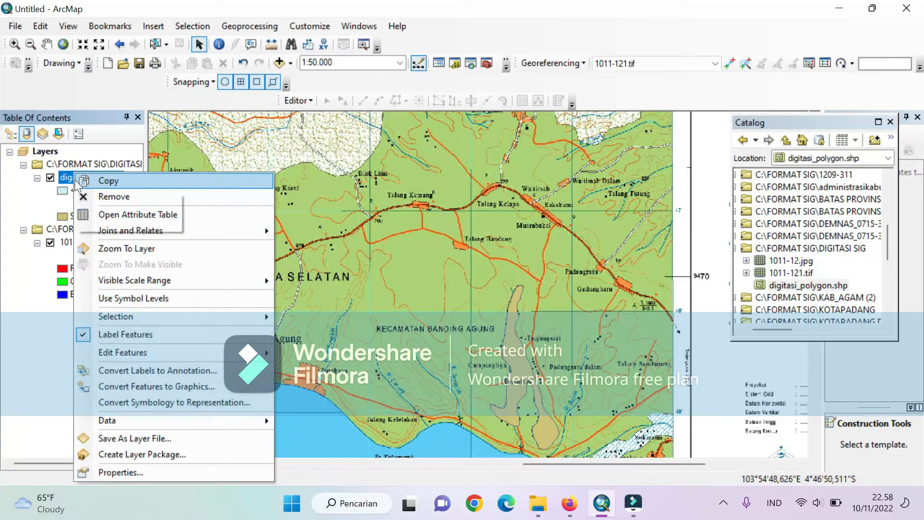
{"action": "left_click", "coordinate": [107, 216]}
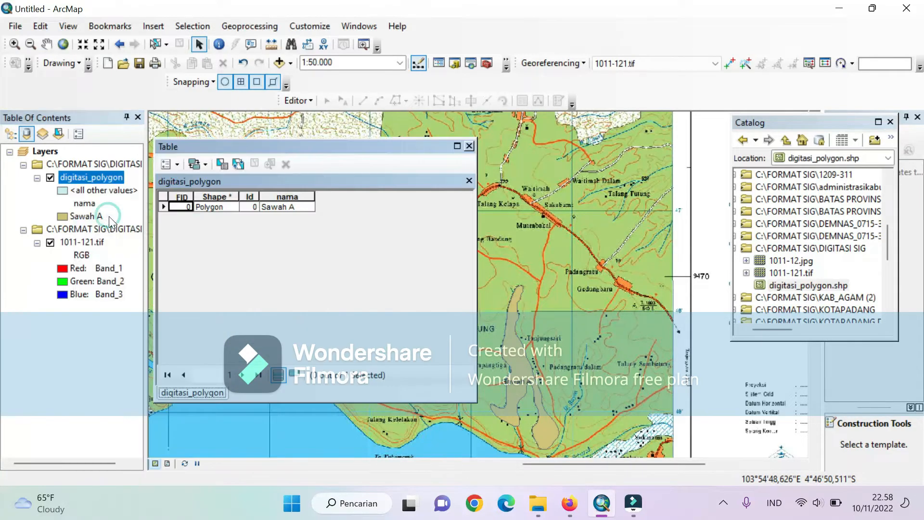
{"action": "left_click", "coordinate": [164, 165]}
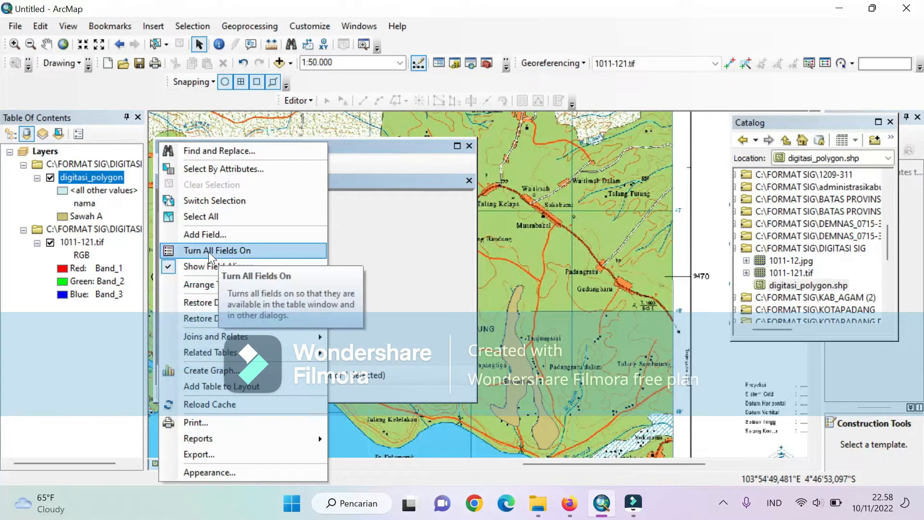
{"action": "left_click", "coordinate": [204, 236]}
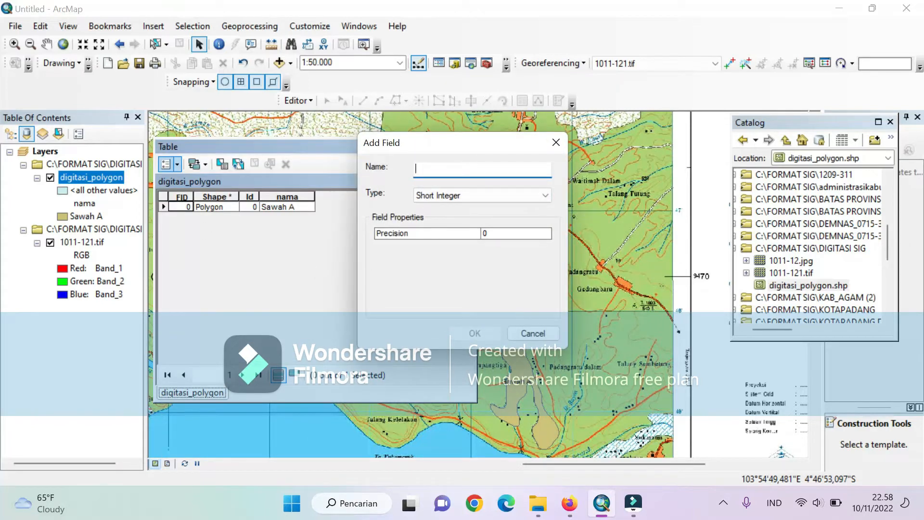
{"action": "type", "text": "luas"}
{"action": "left_click", "coordinate": [458, 198]}
{"action": "left_click", "coordinate": [458, 208]}
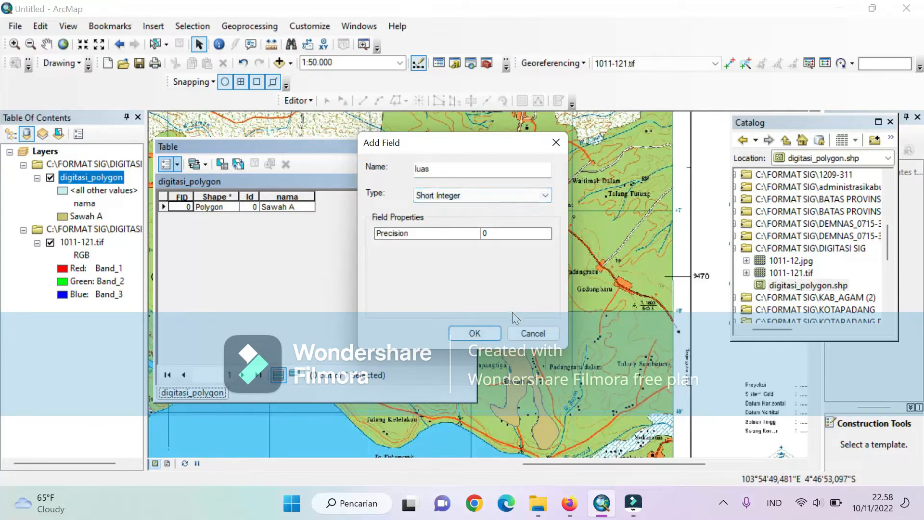
{"action": "left_click", "coordinate": [474, 334]}
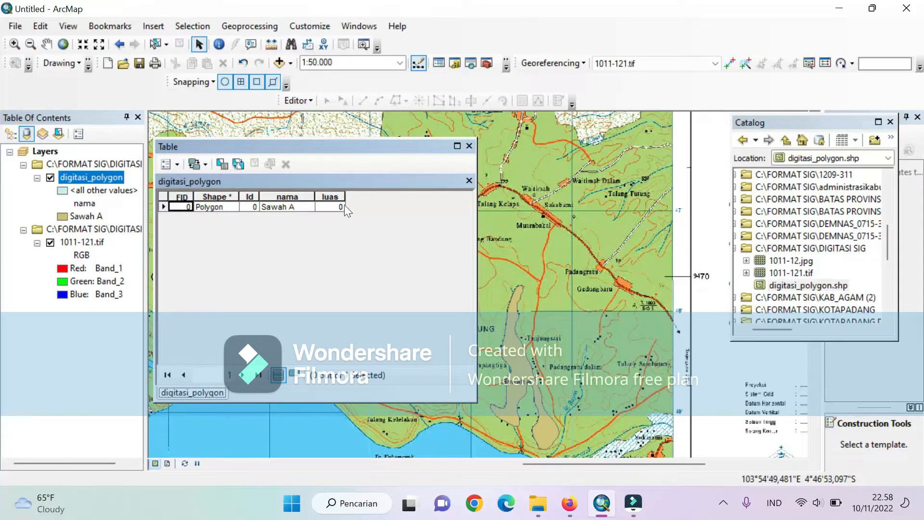
- Start an edit session and calculate the polygon's area in the luas field, using hectares as the unit
{"action": "left_click", "coordinate": [291, 102]}
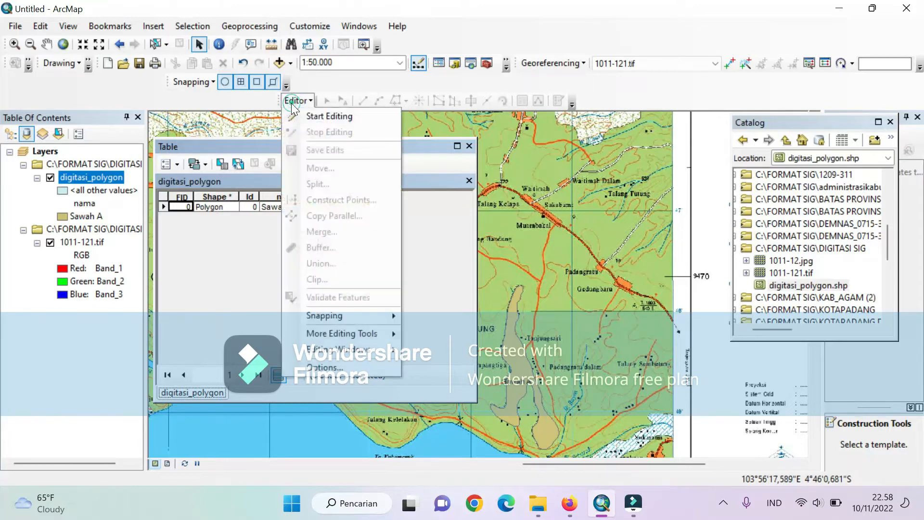
{"action": "left_click", "coordinate": [308, 121]}
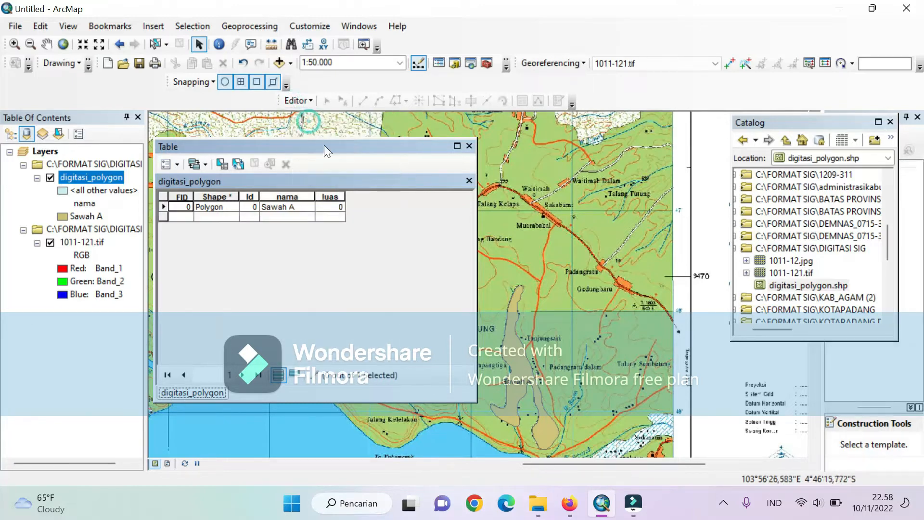
{"action": "left_click", "coordinate": [329, 195]}
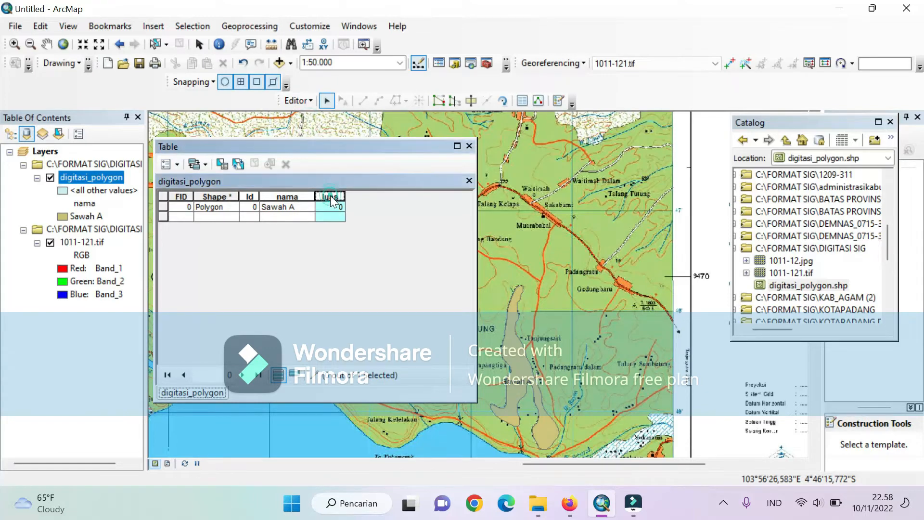
{"action": "right_click", "coordinate": [330, 195]}
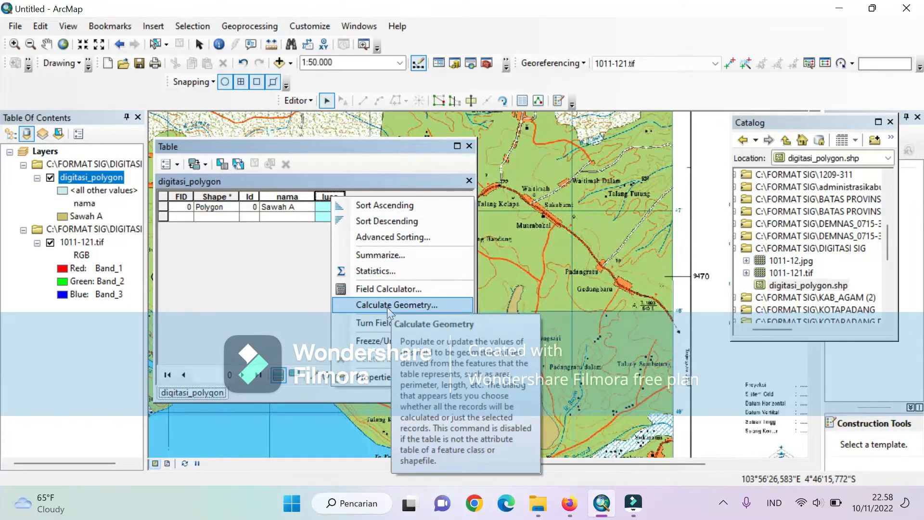
{"action": "left_click", "coordinate": [402, 303]}
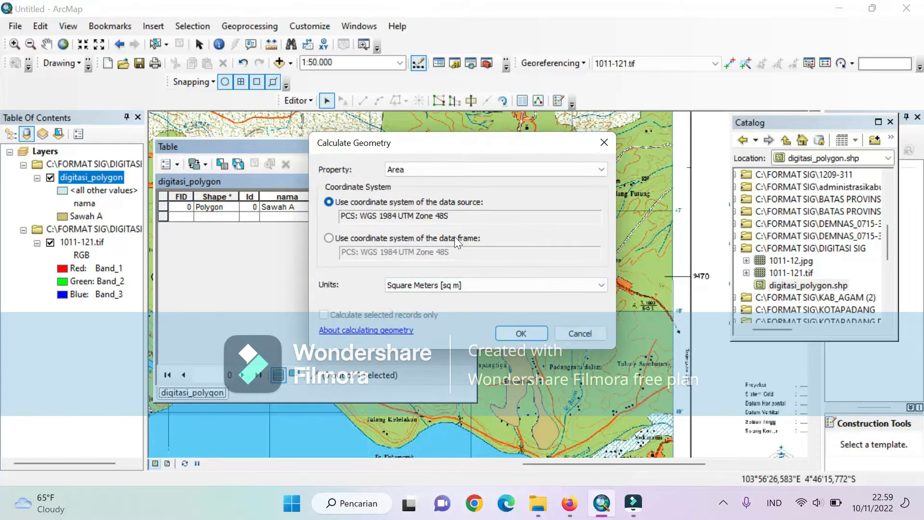
{"action": "left_click", "coordinate": [497, 291]}
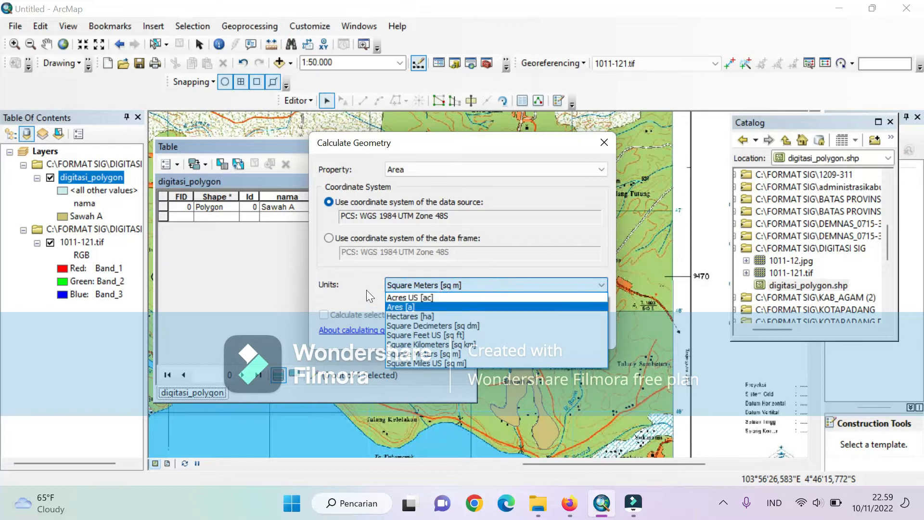
{"action": "left_click", "coordinate": [397, 317]}
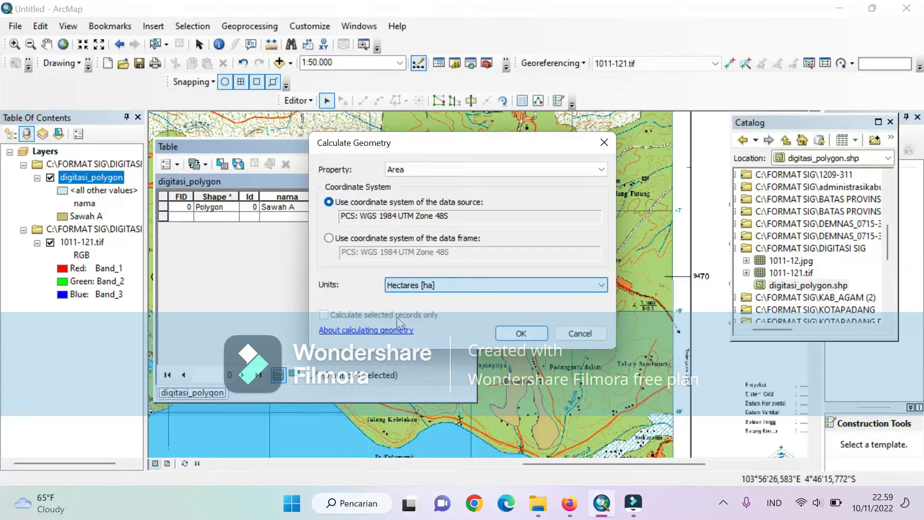
{"action": "left_click", "coordinate": [515, 334]}
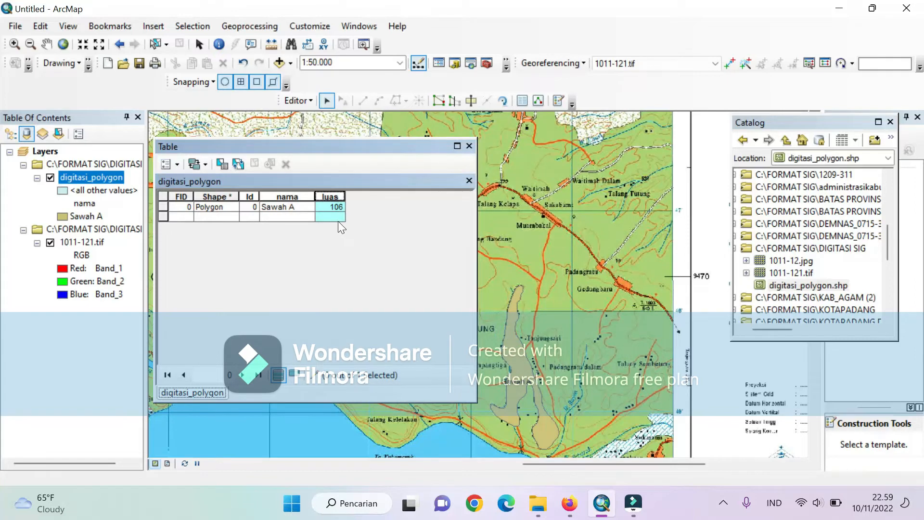
- Move the attribute table aside to check the labelled Sawah A polygon on the map, and close the table
{"action": "left_click_drag", "start_coordinate": [357, 151], "coordinate": [344, 218]}
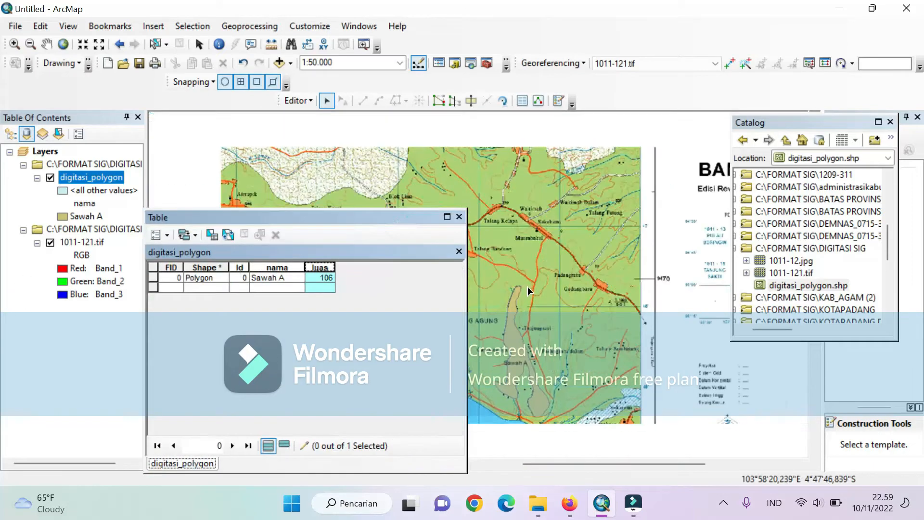
{"action": "scroll", "coordinate": [529, 287], "scroll_direction": "up", "scroll_amount": 1}
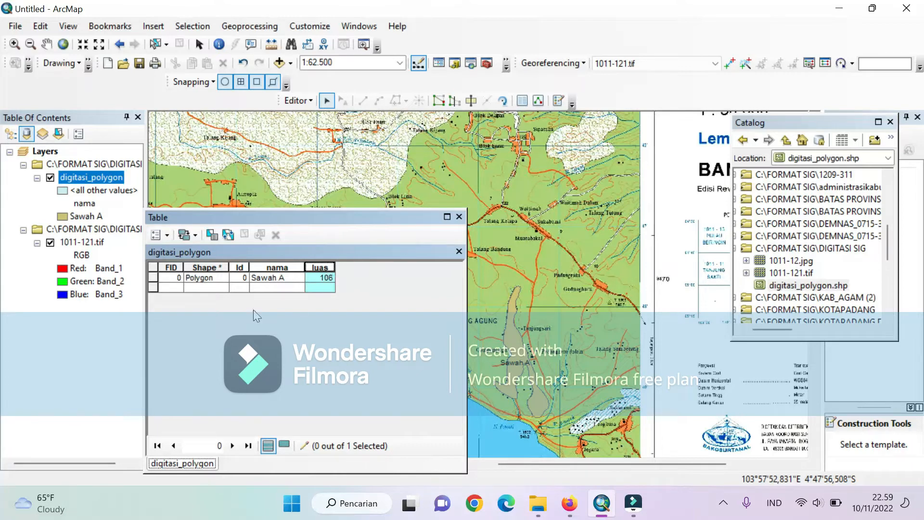
{"action": "left_click", "coordinate": [458, 217]}
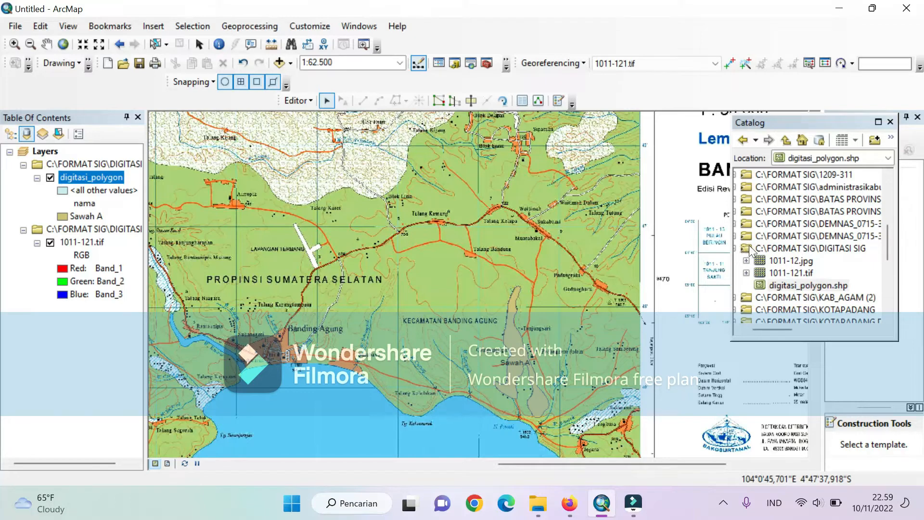
- Start a new shapefile in the DIGITASI SIG folder, named digitasi_polyline, with the Polyline feature type
{"action": "right_click", "coordinate": [749, 247]}
{"action": "mouse_move", "coordinate": [782, 336]}
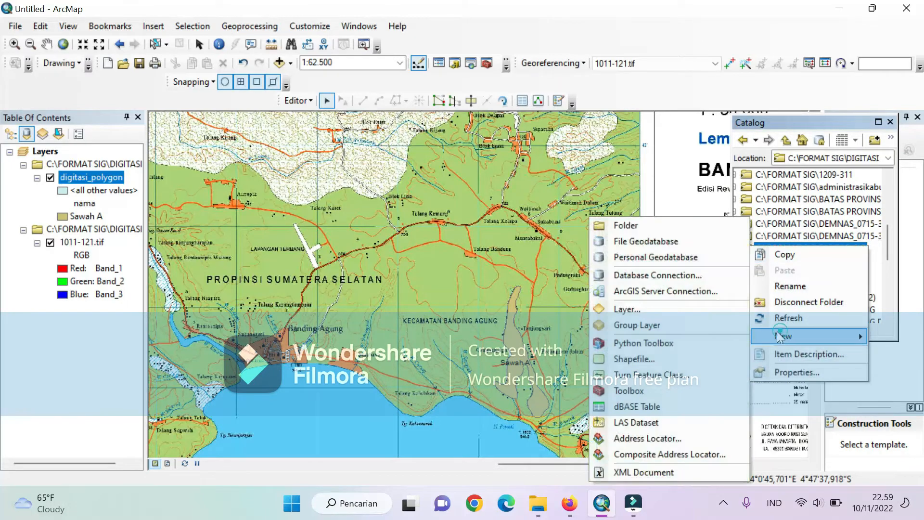
{"action": "left_click", "coordinate": [654, 360]}
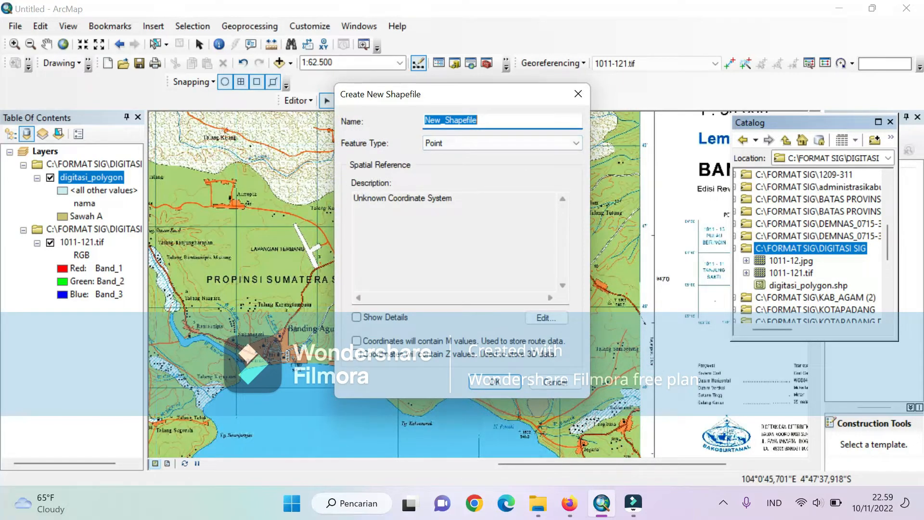
{"action": "key", "text": "BackSpace"}
{"action": "type", "text": "digitasi_polyline"}
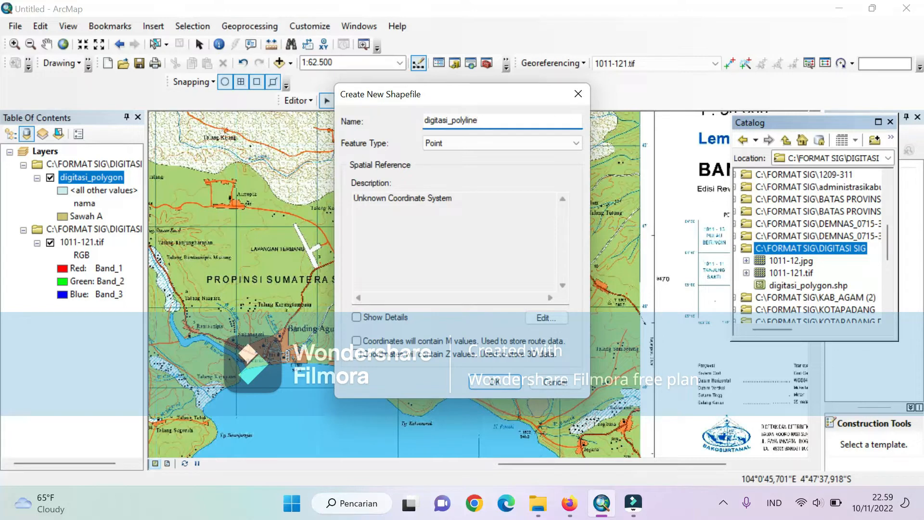
{"action": "left_click", "coordinate": [487, 137]}
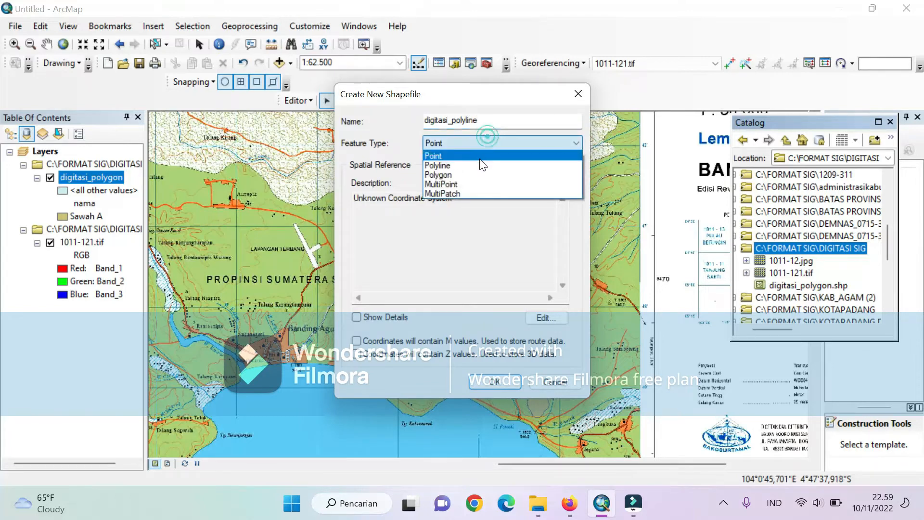
{"action": "left_click", "coordinate": [469, 165]}
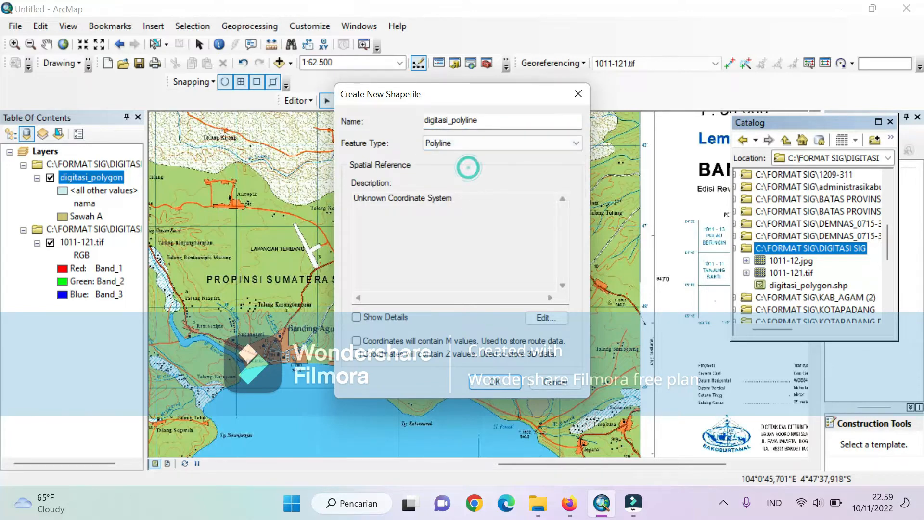
- Assign the WGS 1984 UTM Zone 48S projected coordinate system to the new shapefile and create it
{"action": "left_click", "coordinate": [544, 318]}
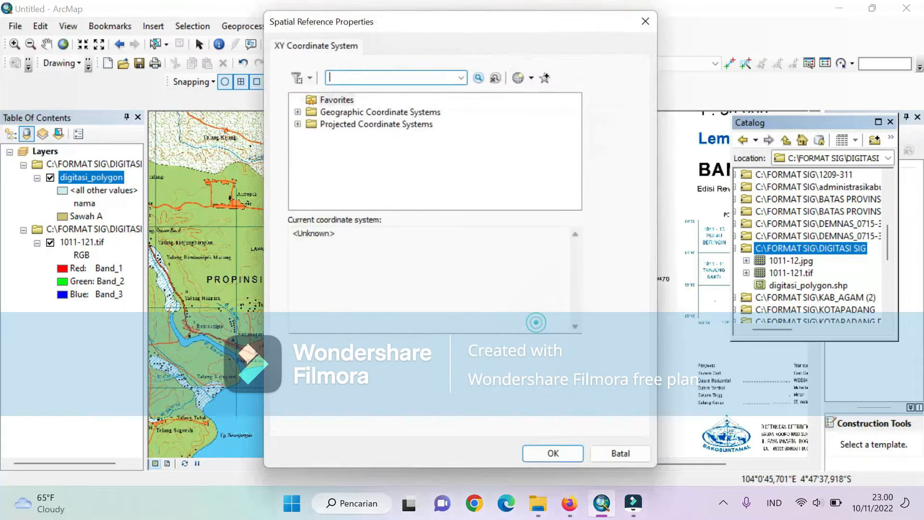
{"action": "scroll", "coordinate": [378, 198], "scroll_direction": "down", "scroll_amount": 2}
{"action": "left_click", "coordinate": [310, 173]}
{"action": "scroll", "coordinate": [387, 201], "scroll_direction": "down", "scroll_amount": 3}
{"action": "double_click", "coordinate": [337, 173]}
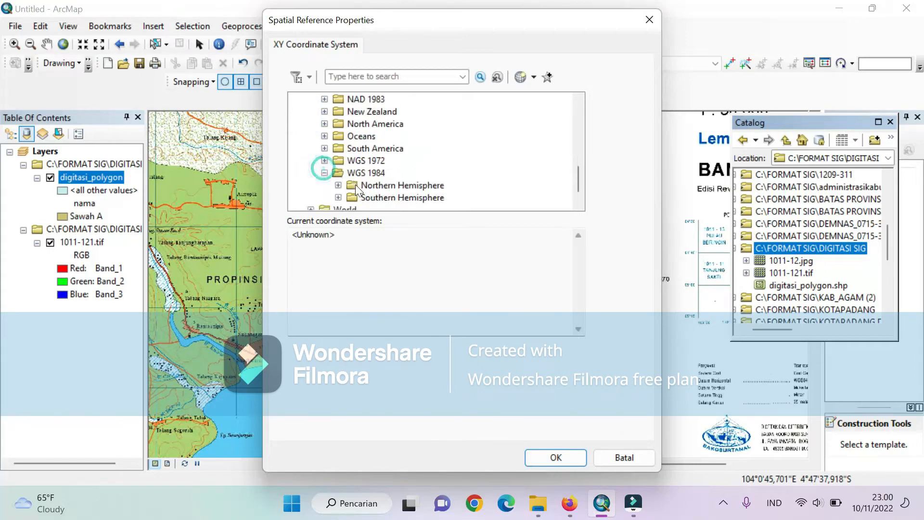
{"action": "left_click", "coordinate": [364, 198]}
{"action": "scroll", "coordinate": [349, 201], "scroll_direction": "down", "scroll_amount": 14}
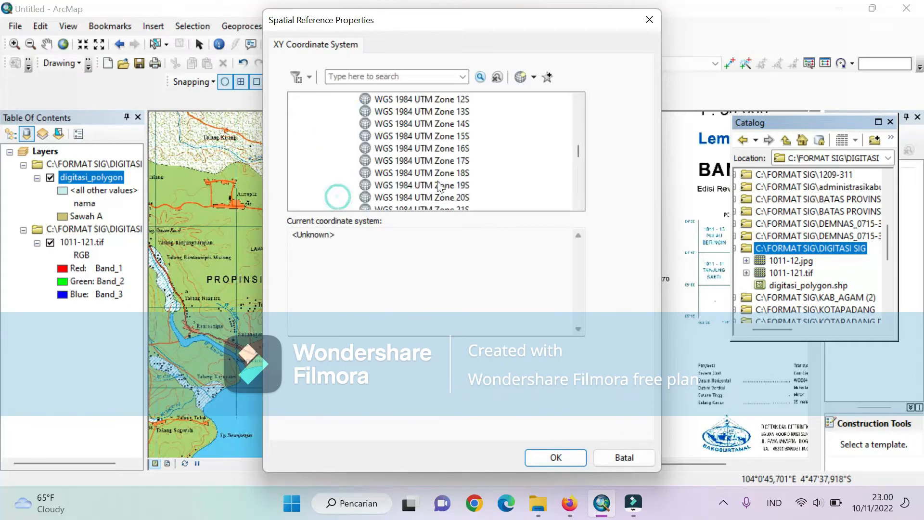
{"action": "scroll", "coordinate": [448, 179], "scroll_direction": "down", "scroll_amount": 3}
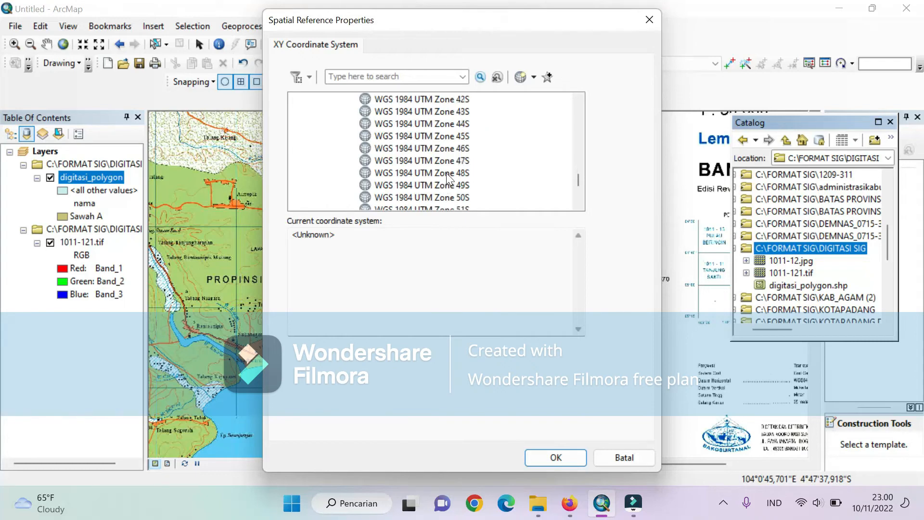
{"action": "left_click", "coordinate": [446, 173]}
{"action": "left_click", "coordinate": [555, 456]}
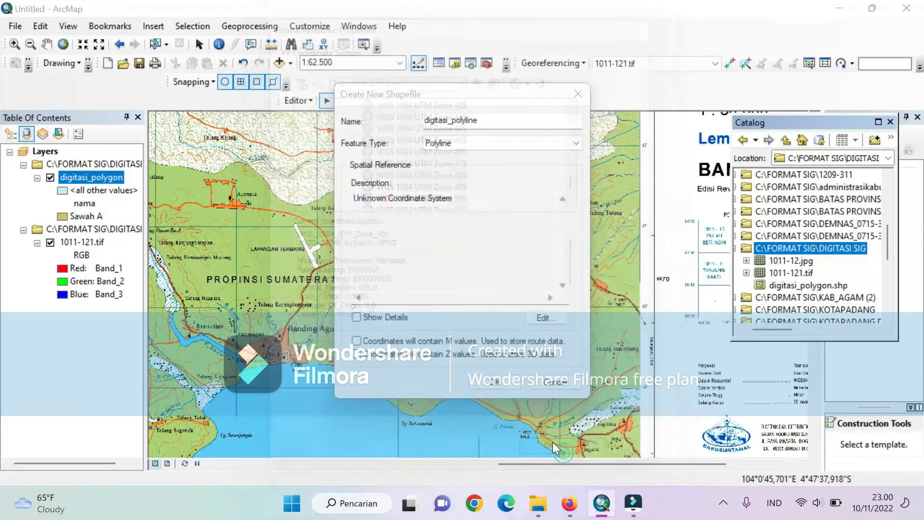
{"action": "left_click", "coordinate": [502, 383]}
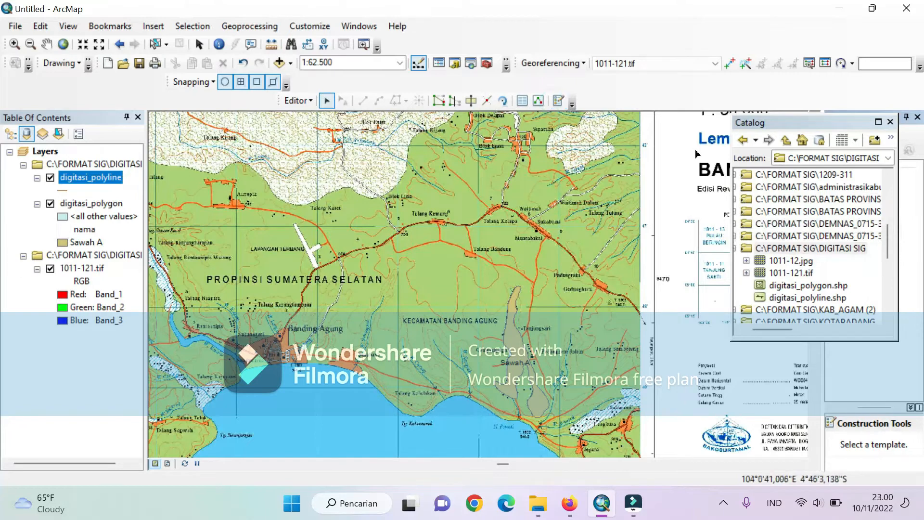
{"action": "left_click_drag", "start_coordinate": [752, 132], "coordinate": [651, 139]}
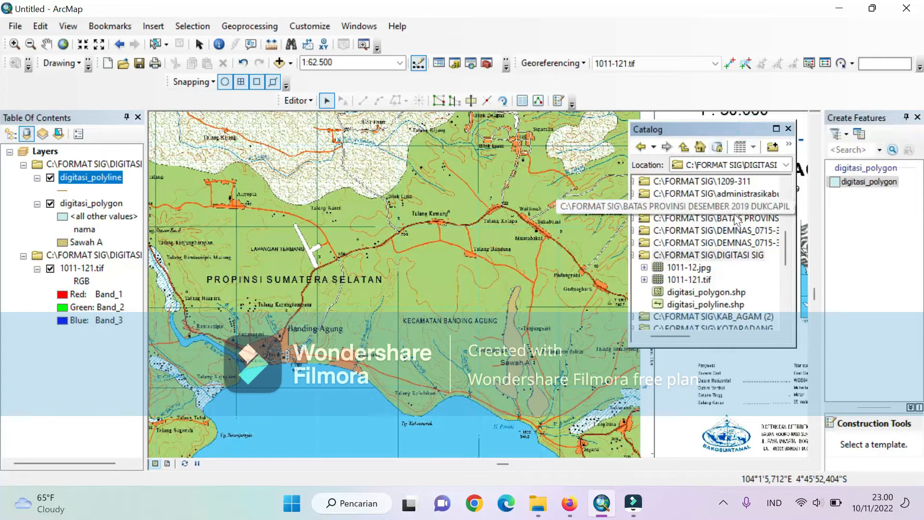
{"action": "left_click", "coordinate": [698, 304]}
{"action": "double_click", "coordinate": [698, 304]}
{"action": "left_click", "coordinate": [457, 446]}
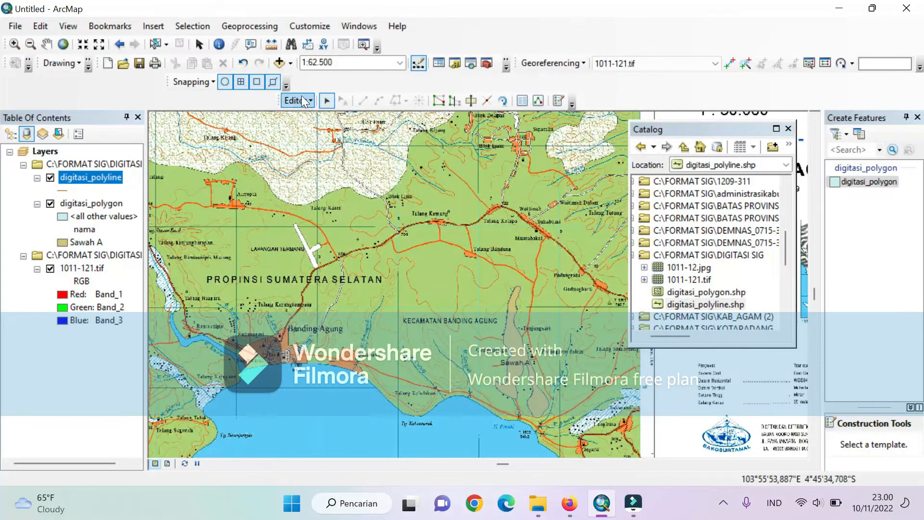
{"action": "left_click", "coordinate": [301, 100]}
{"action": "left_click", "coordinate": [351, 131]}
{"action": "left_click", "coordinate": [557, 103]}
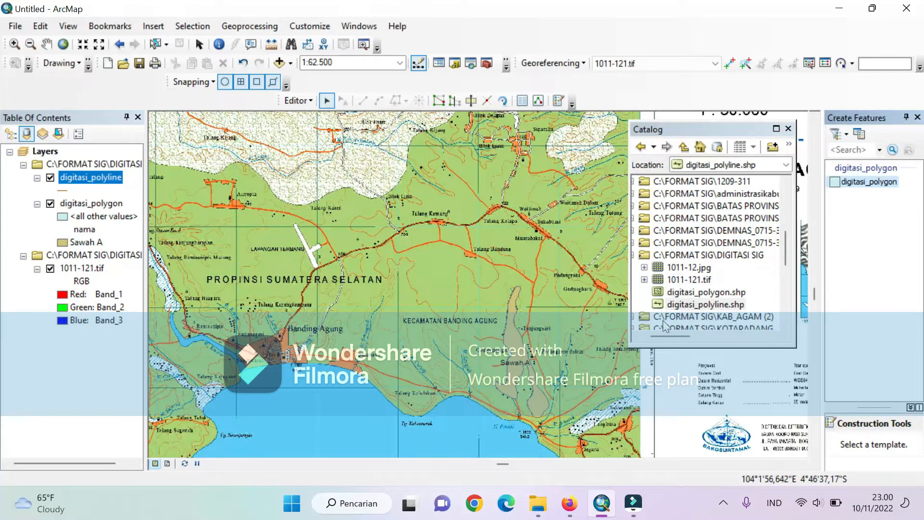
{"action": "left_click", "coordinate": [676, 305]}
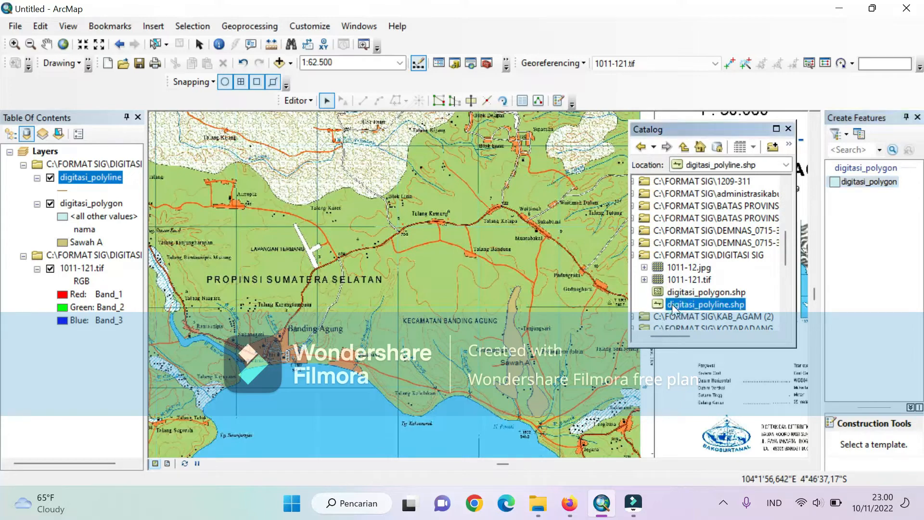
- End the current edit session and start a new one that includes the digitasi_polyline layer
{"action": "left_click", "coordinate": [298, 100]}
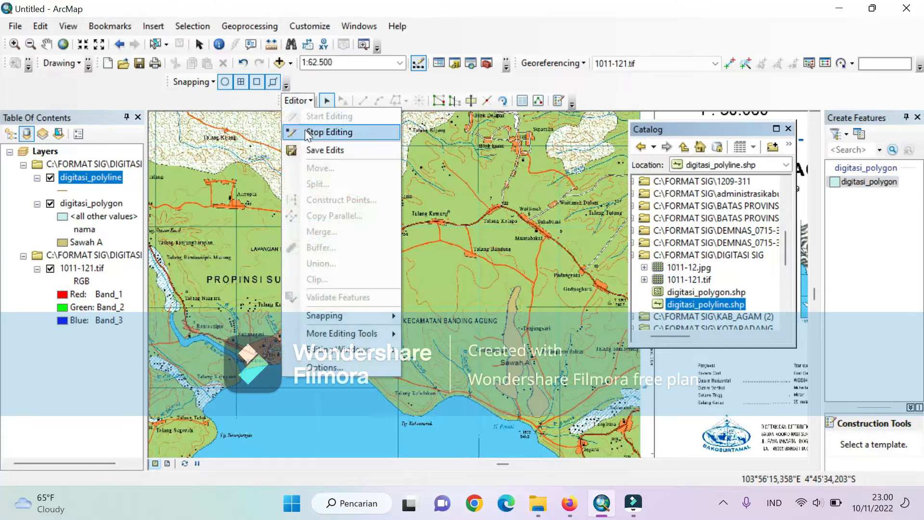
{"action": "left_click", "coordinate": [305, 129]}
{"action": "left_click", "coordinate": [423, 294]}
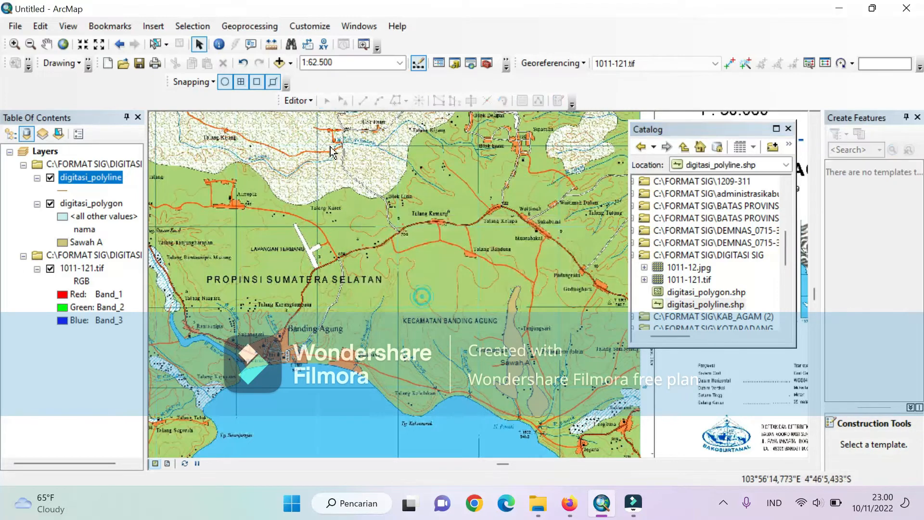
{"action": "left_click", "coordinate": [301, 100]}
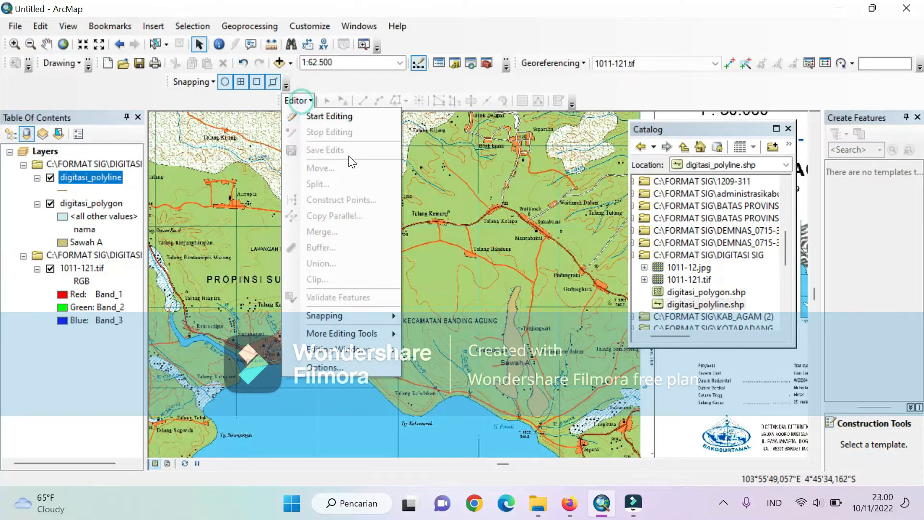
{"action": "left_click", "coordinate": [317, 117]}
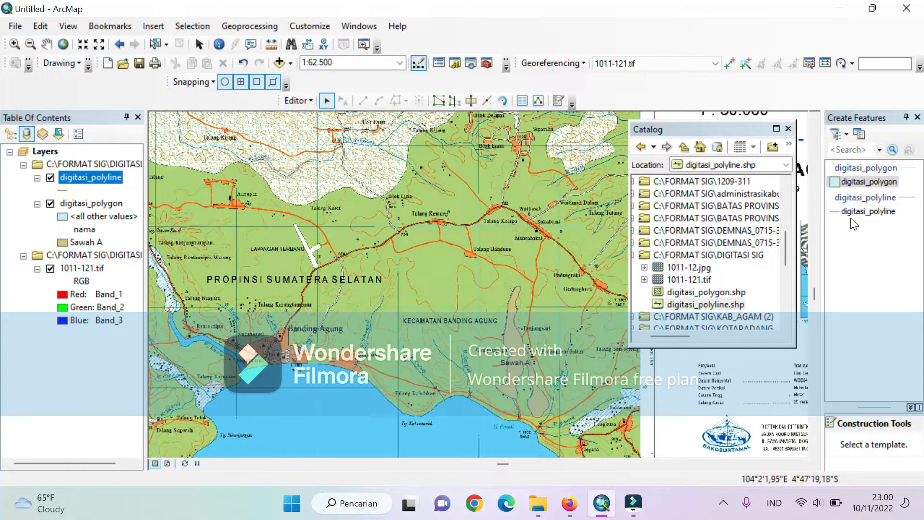
- Activate the digitasi_polyline template with the Line tool, accepting its template properties, for digitizing the road at Muarabakal
{"action": "left_click_drag", "start_coordinate": [692, 132], "coordinate": [722, 129]}
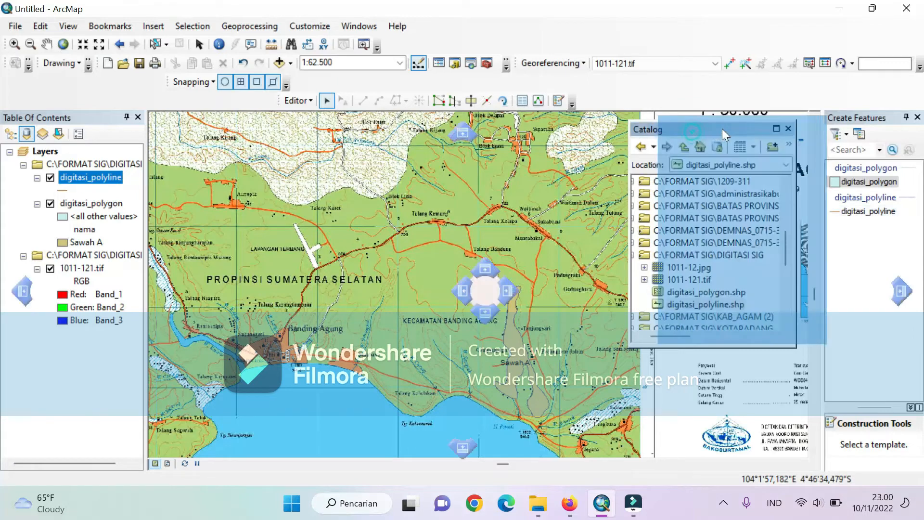
{"action": "left_click", "coordinate": [859, 212]}
{"action": "double_click", "coordinate": [856, 214]}
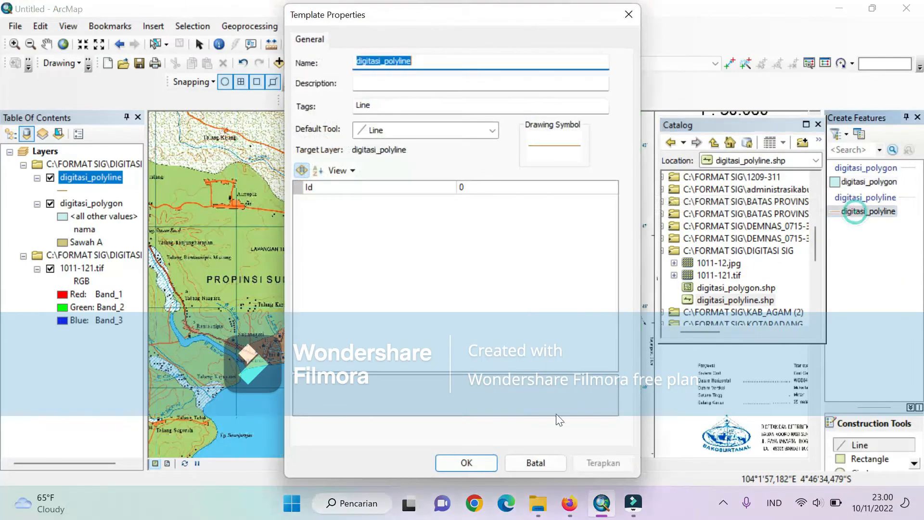
{"action": "left_click", "coordinate": [490, 455]}
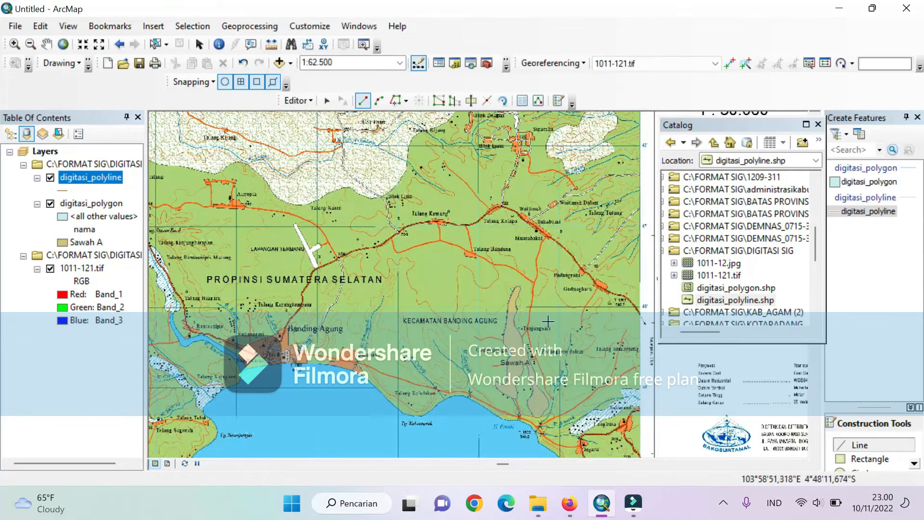
{"action": "scroll", "coordinate": [540, 323], "scroll_direction": "down", "scroll_amount": 4}
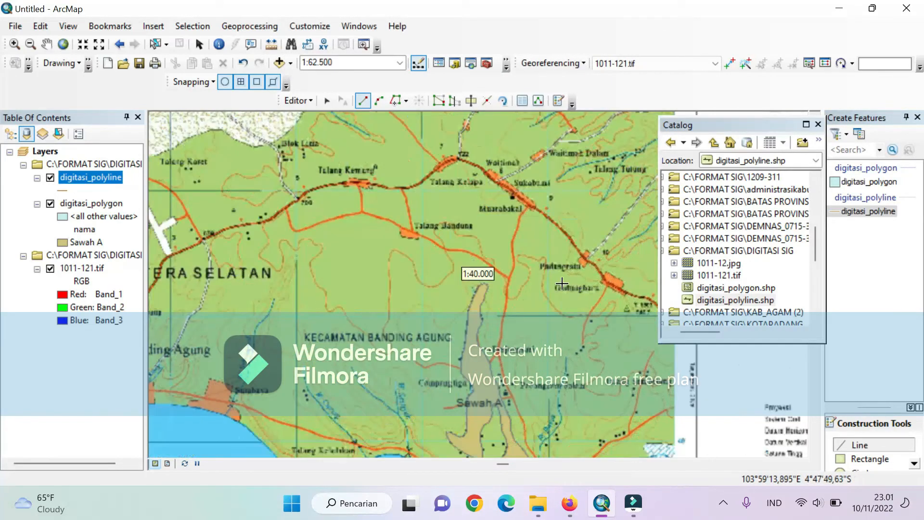
{"action": "scroll", "coordinate": [534, 207], "scroll_direction": "down", "scroll_amount": 4}
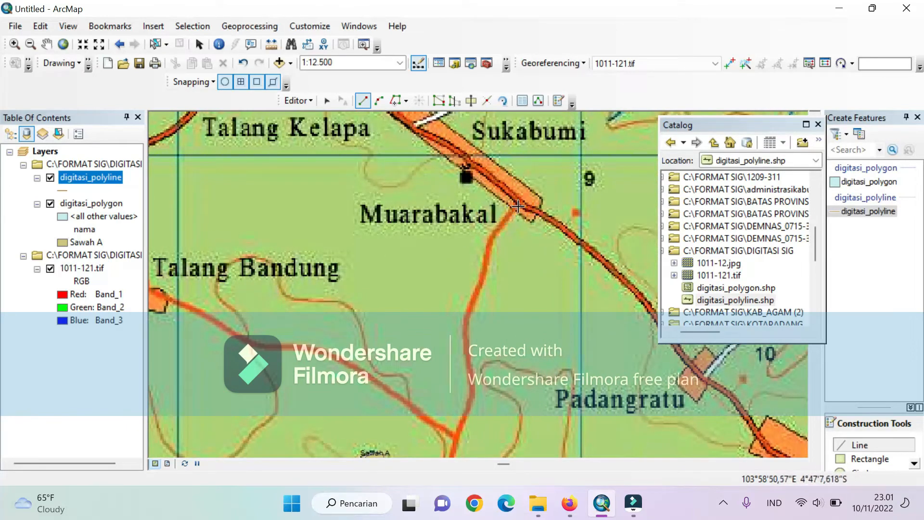
{"action": "scroll", "coordinate": [521, 215], "scroll_direction": "down", "scroll_amount": 4}
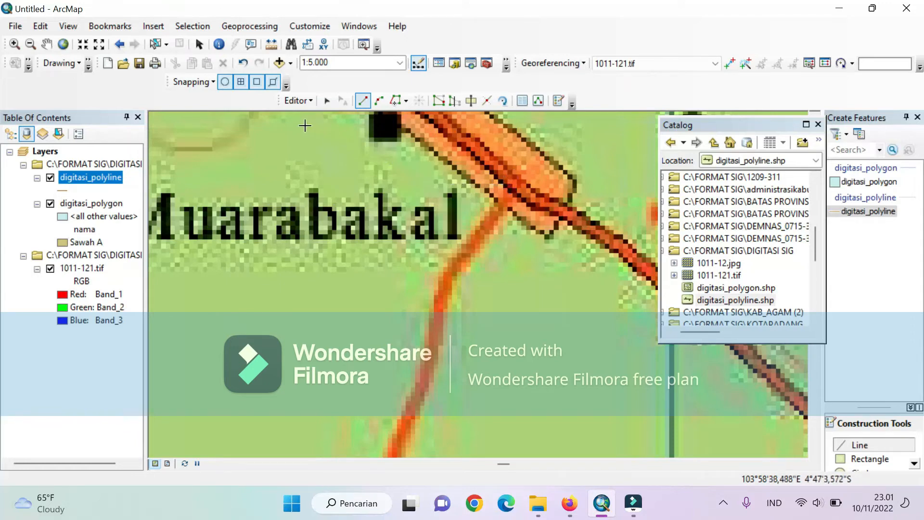
{"action": "left_click", "coordinate": [209, 83]}
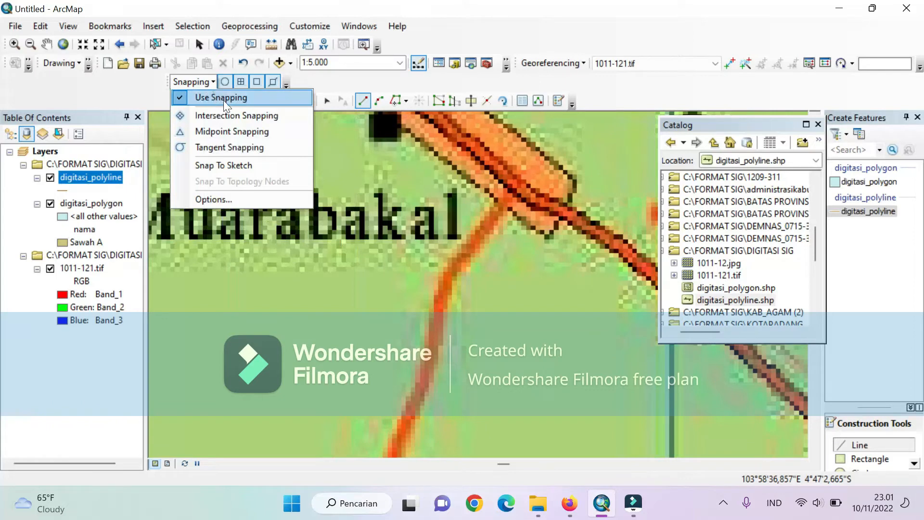
{"action": "left_click", "coordinate": [202, 81]}
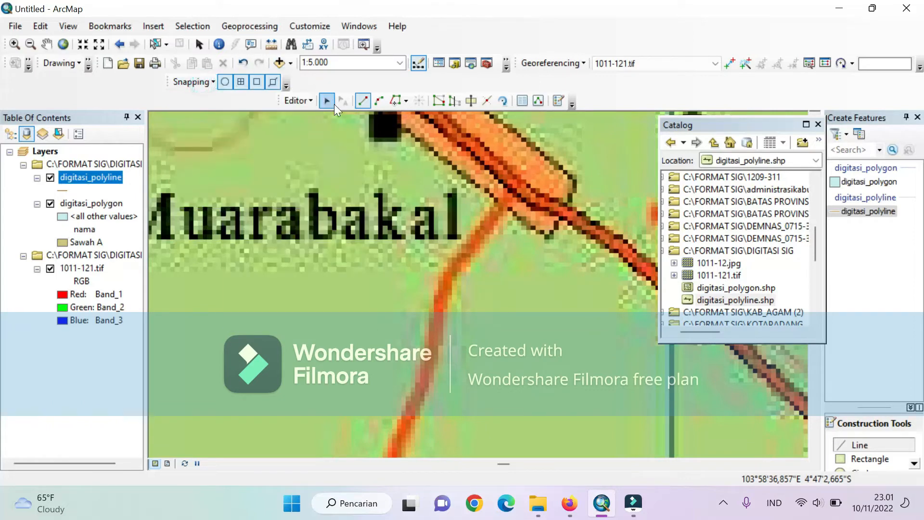
{"action": "left_click", "coordinate": [295, 102]}
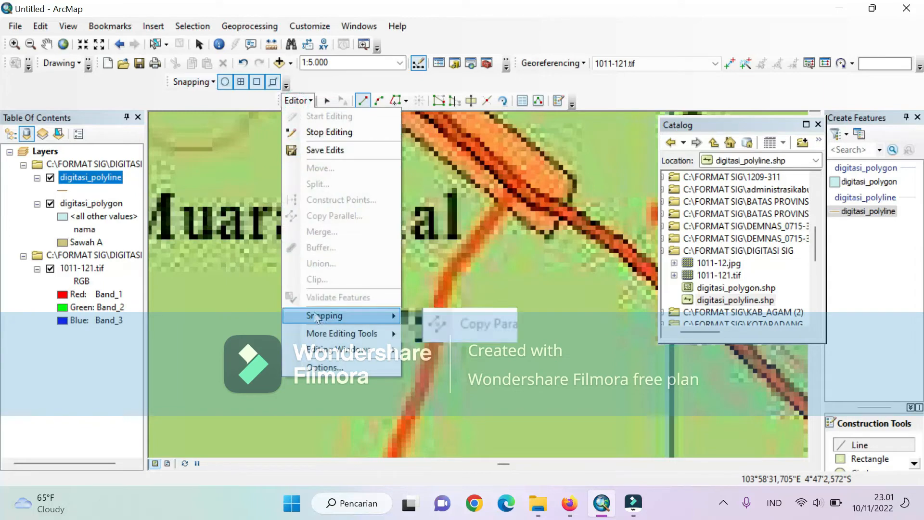
{"action": "left_click", "coordinate": [305, 101]}
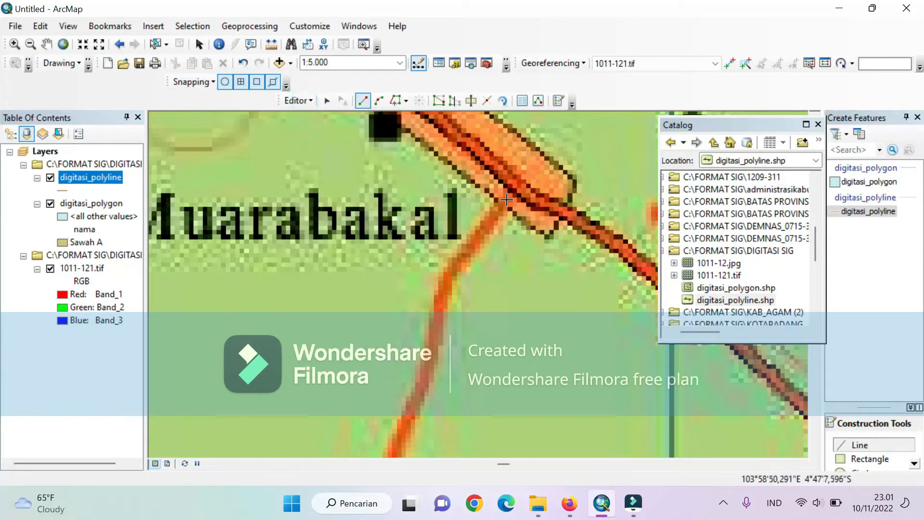
- Start the road line at the Muarabakal junction with the main road and trace its first bends southward
{"action": "scroll", "coordinate": [489, 216], "scroll_direction": "up", "scroll_amount": 1}
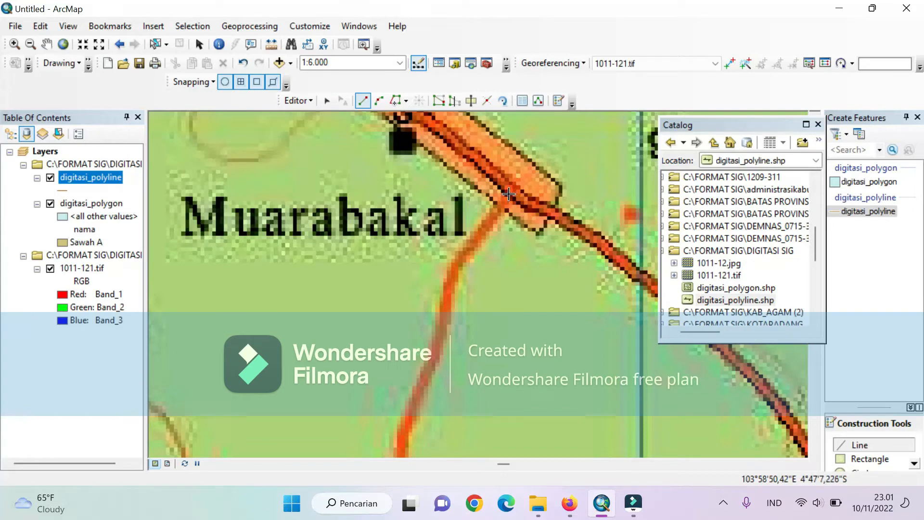
{"action": "left_click", "coordinate": [508, 194]}
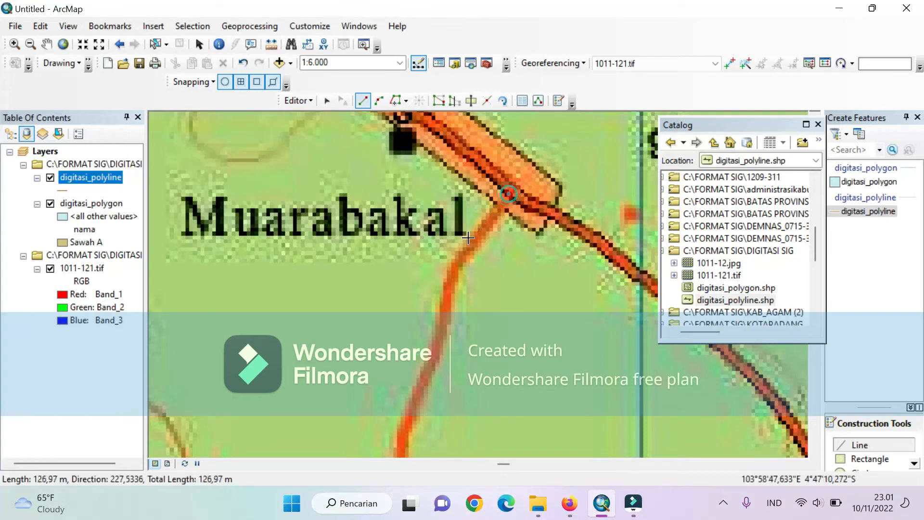
{"action": "left_click", "coordinate": [455, 264]}
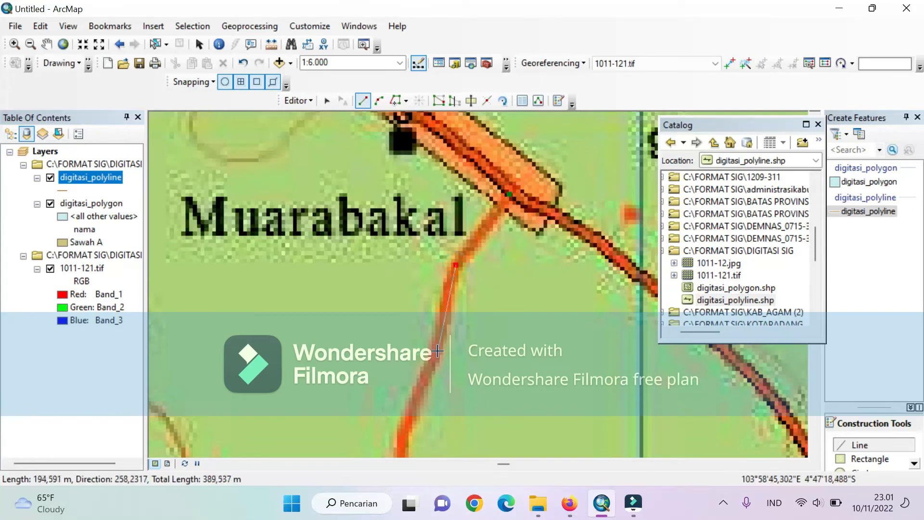
{"action": "left_click", "coordinate": [449, 286]}
{"action": "left_click", "coordinate": [445, 325]}
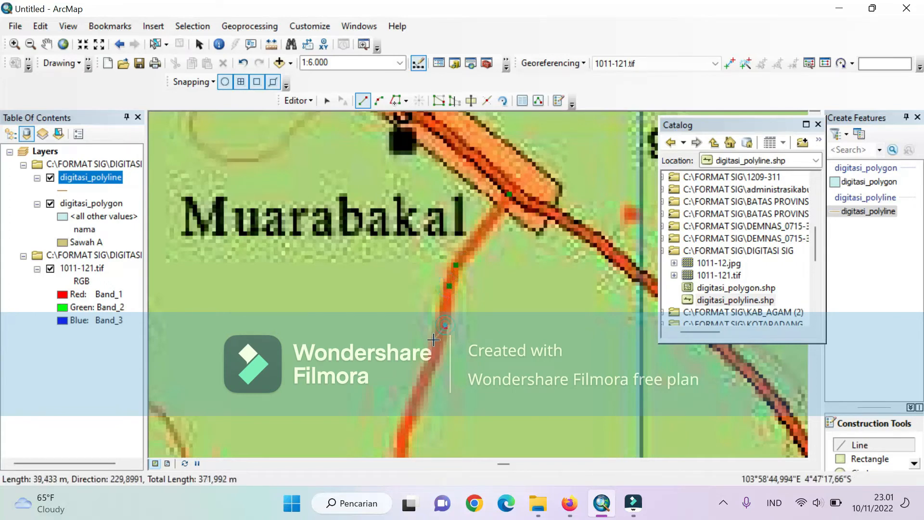
{"action": "left_click", "coordinate": [434, 356]}
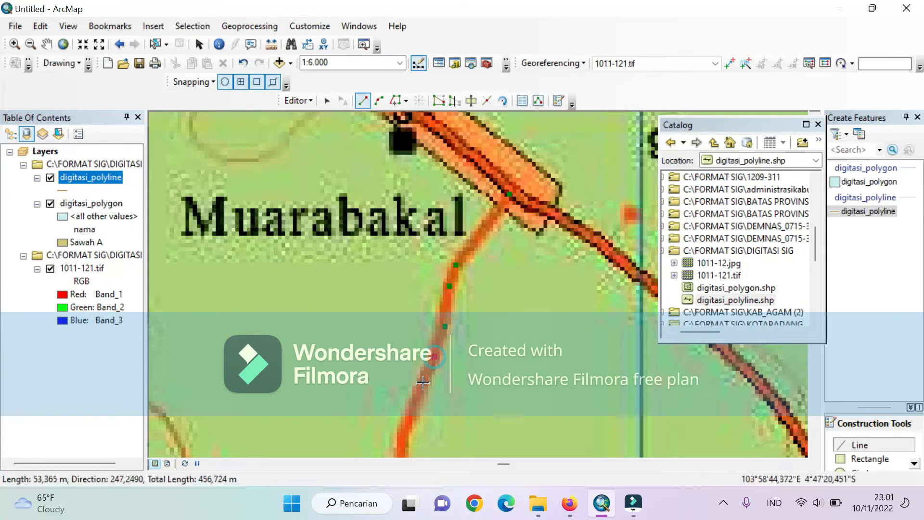
{"action": "left_click", "coordinate": [404, 428]}
- Continue the road line south through the junction with the Talang Bandung road to just above the 48' grid line
{"action": "scroll", "coordinate": [404, 428], "scroll_direction": "up", "scroll_amount": 3}
{"action": "scroll", "coordinate": [371, 403], "scroll_direction": "up", "scroll_amount": 1}
{"action": "scroll", "coordinate": [402, 436], "scroll_direction": "down", "scroll_amount": 2}
{"action": "scroll", "coordinate": [402, 436], "scroll_direction": "up", "scroll_amount": 3}
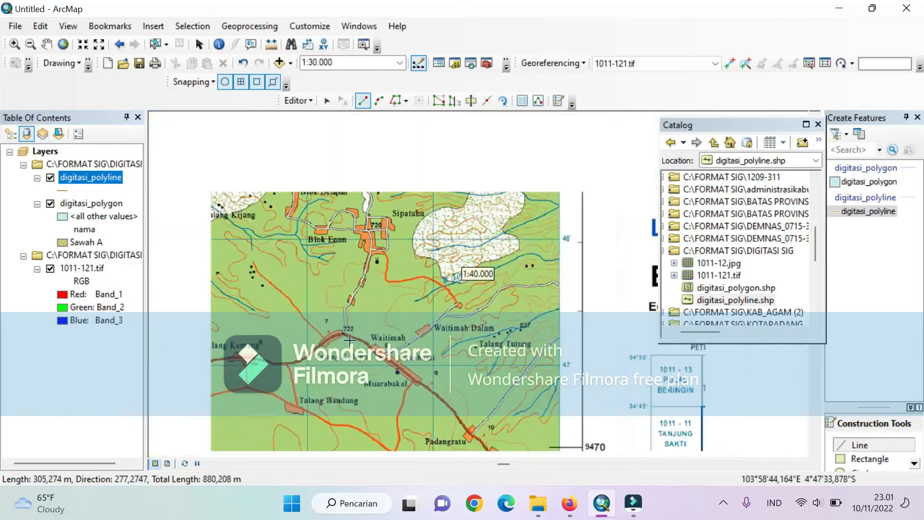
{"action": "scroll", "coordinate": [321, 295], "scroll_direction": "up", "scroll_amount": 1}
{"action": "scroll", "coordinate": [371, 412], "scroll_direction": "down", "scroll_amount": 2}
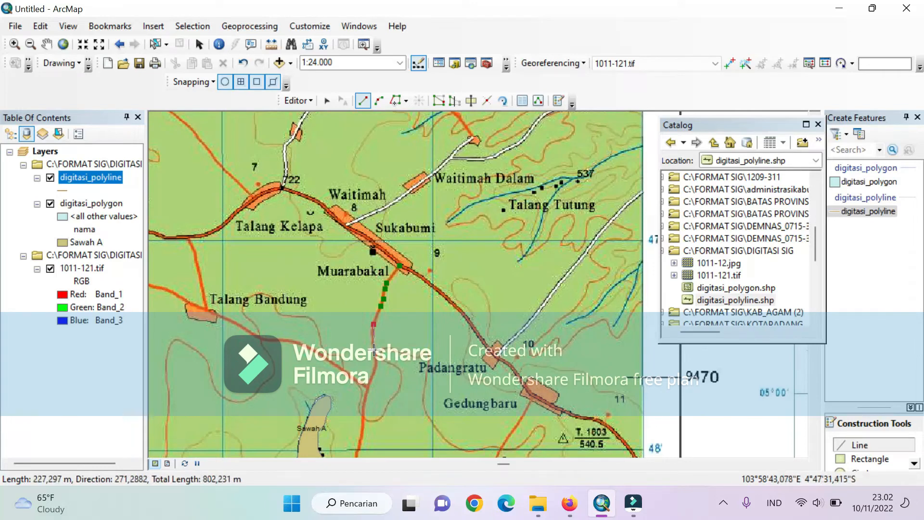
{"action": "left_click", "coordinate": [372, 341]}
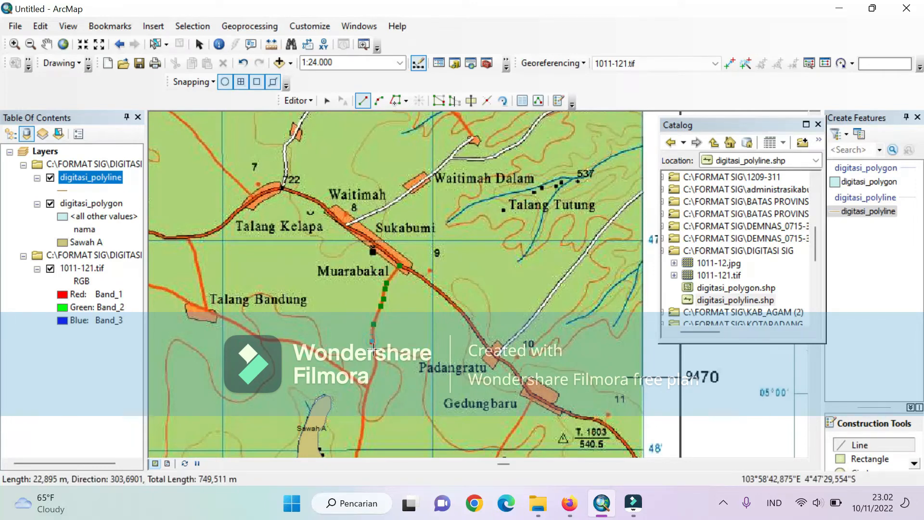
{"action": "left_click", "coordinate": [376, 366]}
{"action": "left_click", "coordinate": [367, 387]}
{"action": "left_click", "coordinate": [362, 404]}
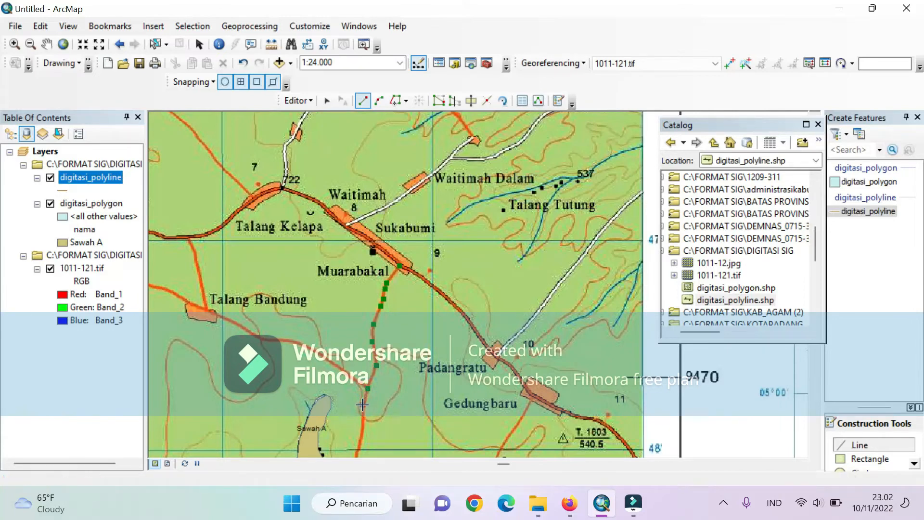
{"action": "left_click", "coordinate": [360, 436]}
- Trace the road line south across the 48' grid line and through the Tanjungsari fork to the houses west of Padangratu dalam
{"action": "scroll", "coordinate": [341, 395], "scroll_direction": "down", "scroll_amount": 3}
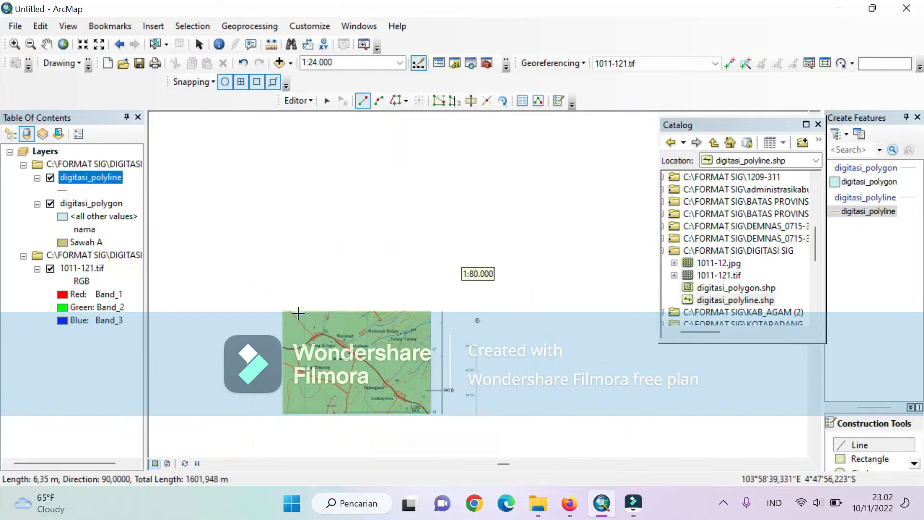
{"action": "scroll", "coordinate": [343, 441], "scroll_direction": "up", "scroll_amount": 1}
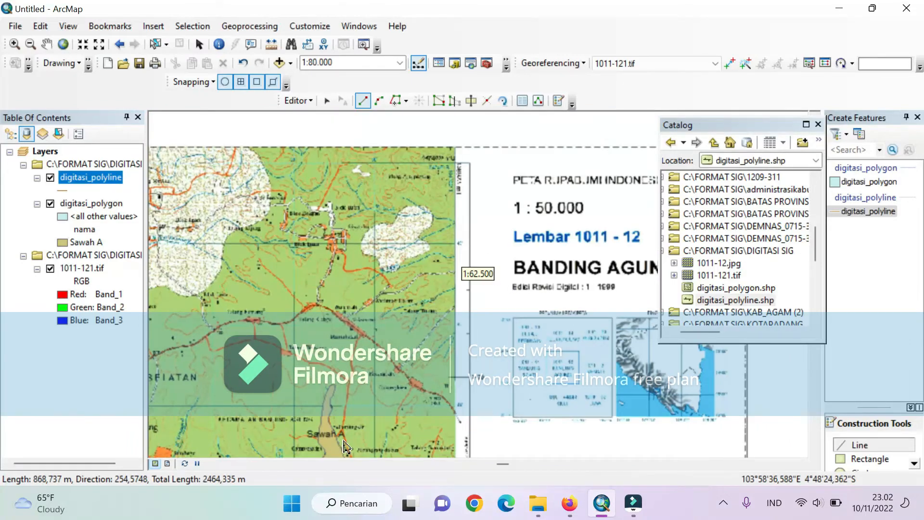
{"action": "key", "text": "Down"}
{"action": "key", "text": "Down"}
{"action": "key", "text": "Down"}
{"action": "key", "text": "Down"}
{"action": "key", "text": "Down"}
{"action": "key", "text": "Down"}
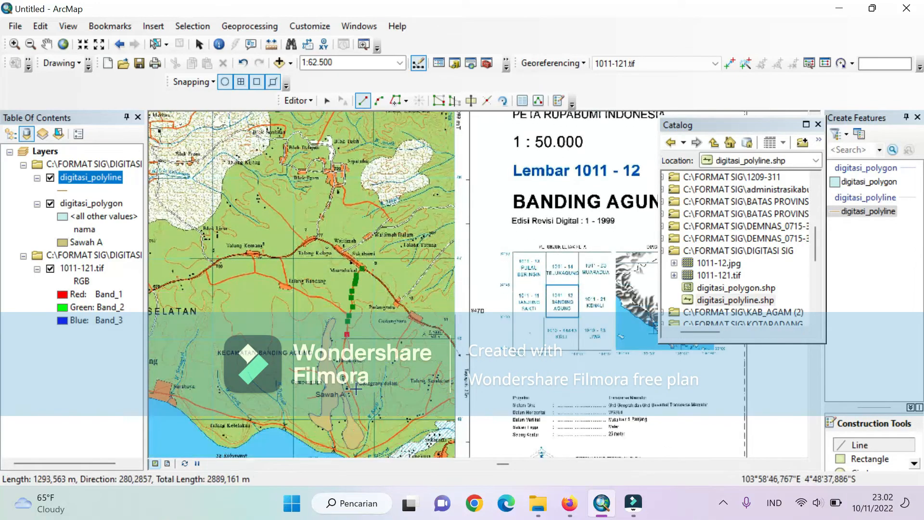
{"action": "scroll", "coordinate": [343, 365], "scroll_direction": "up", "scroll_amount": 2}
{"action": "scroll", "coordinate": [338, 317], "scroll_direction": "up", "scroll_amount": 1}
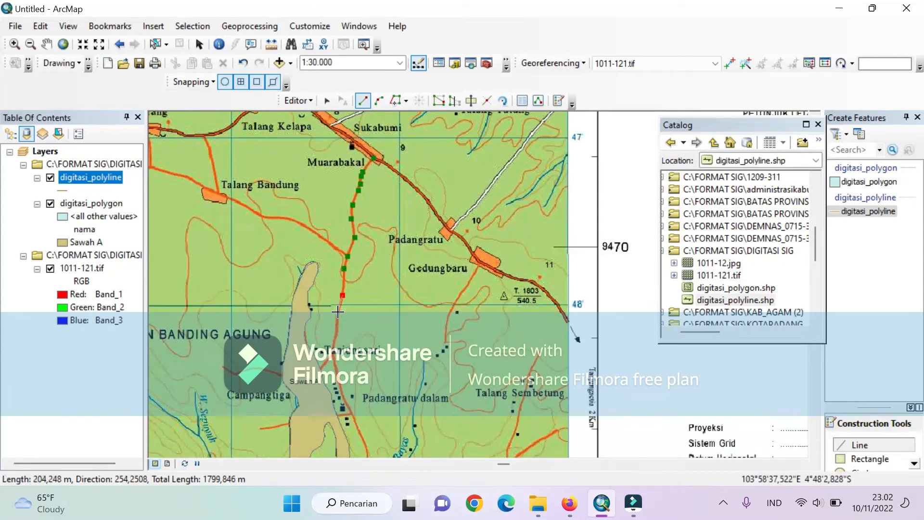
{"action": "left_click", "coordinate": [338, 312]}
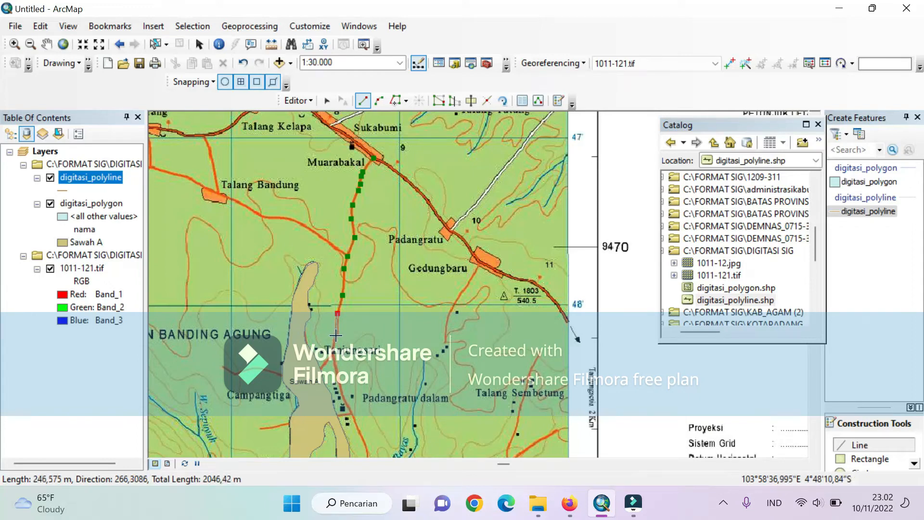
{"action": "scroll", "coordinate": [336, 370], "scroll_direction": "up", "scroll_amount": 1}
{"action": "scroll", "coordinate": [336, 372], "scroll_direction": "up", "scroll_amount": 2}
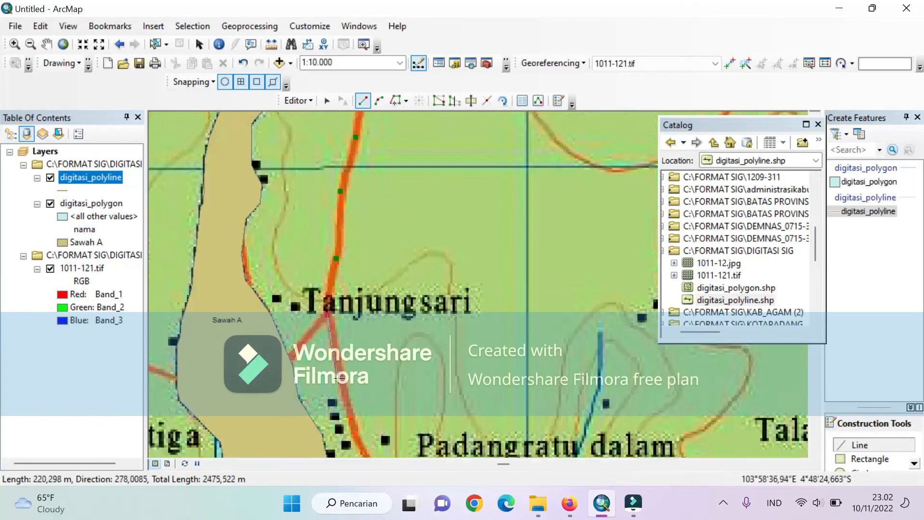
{"action": "left_click", "coordinate": [355, 437]}
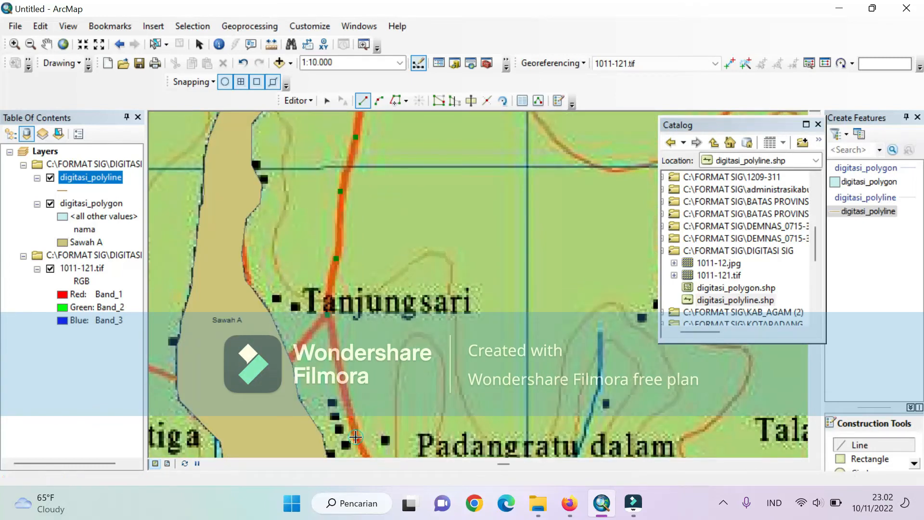
- Extend the road line past the side-road junction southwest of Padangratu dalam toward the next bend beside Sawah A
{"action": "key", "text": "Down"}
{"action": "key", "text": "Down"}
{"action": "key", "text": "Down"}
{"action": "key", "text": "Down"}
{"action": "key", "text": "Down"}
{"action": "key", "text": "Down"}
{"action": "key", "text": "Down"}
{"action": "key", "text": "Down"}
{"action": "key", "text": "Down"}
{"action": "key", "text": "Down"}
{"action": "key", "text": "Down"}
{"action": "key", "text": "Down"}
{"action": "key", "text": "Down"}
{"action": "key", "text": "Down"}
{"action": "key", "text": "Down"}
{"action": "key", "text": "Down"}
{"action": "key", "text": "Down"}
{"action": "key", "text": "Down"}
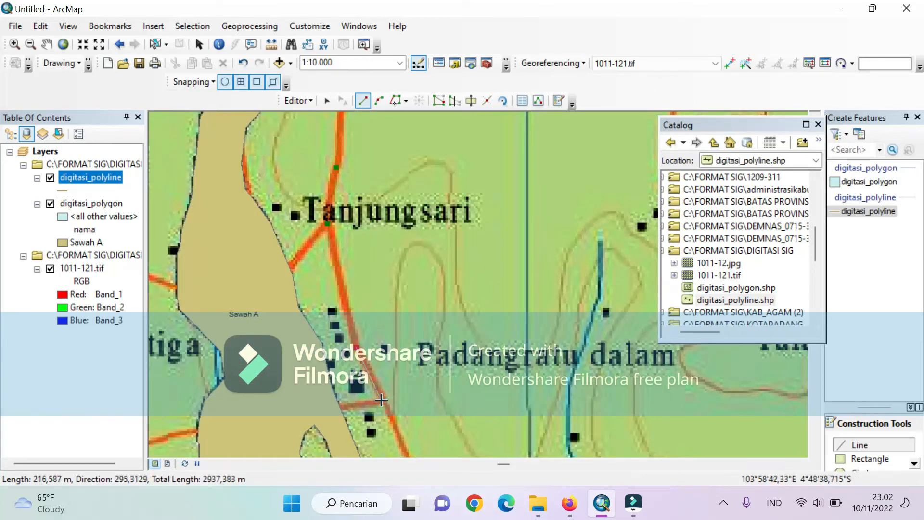
{"action": "left_click", "coordinate": [381, 400]}
{"action": "key", "text": "Down"}
{"action": "key", "text": "Down"}
{"action": "key", "text": "Down"}
{"action": "key", "text": "Down"}
{"action": "key", "text": "Down"}
{"action": "key", "text": "Down"}
{"action": "key", "text": "Down"}
{"action": "key", "text": "Down"}
{"action": "key", "text": "Down"}
{"action": "key", "text": "Down"}
{"action": "key", "text": "Down"}
{"action": "key", "text": "Down"}
{"action": "key", "text": "Down"}
{"action": "key", "text": "Down"}
{"action": "key", "text": "Down"}
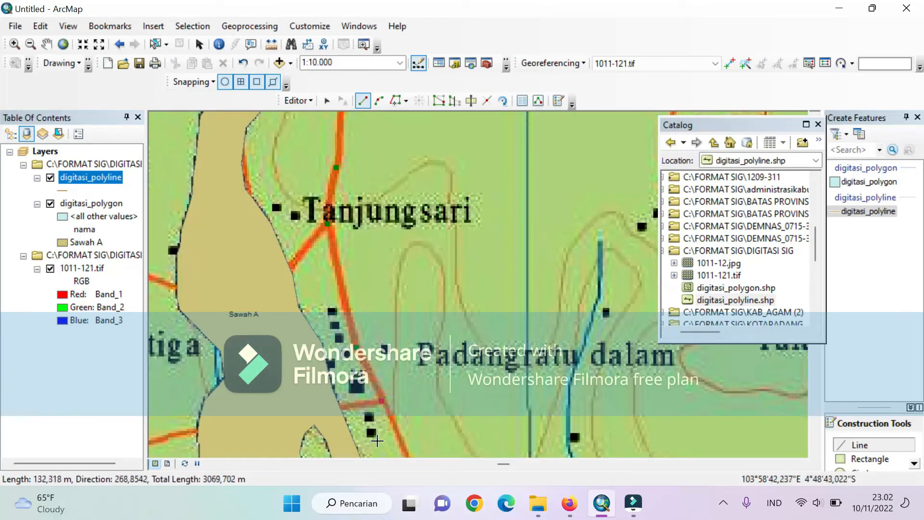
{"action": "key", "text": "Down"}
{"action": "key", "text": "Down"}
{"action": "key", "text": "Down"}
{"action": "key", "text": "Down"}
{"action": "key", "text": "Down"}
{"action": "key", "text": "Down"}
{"action": "key", "text": "Down"}
{"action": "key", "text": "Down"}
{"action": "key", "text": "Down"}
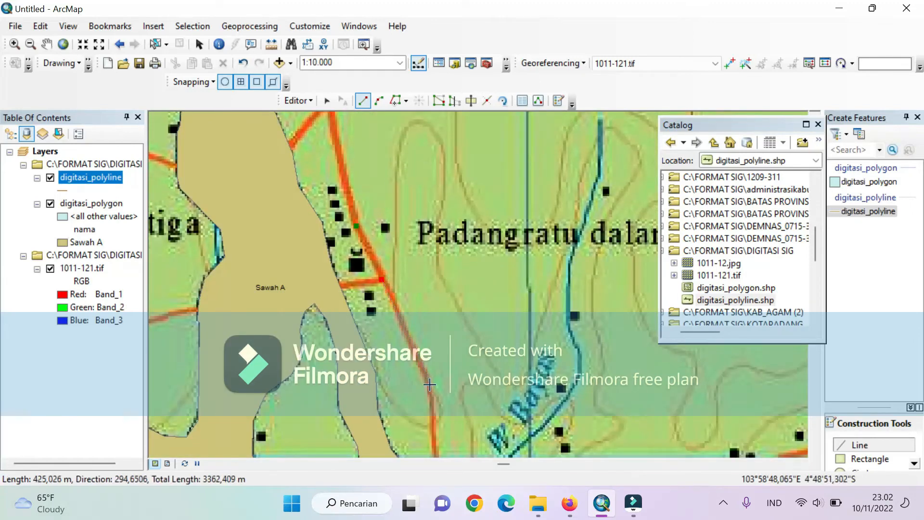
- Trace the remaining bends east of Sawah A and finish the road line where it meets the W. Bayas river
{"action": "scroll", "coordinate": [430, 385], "scroll_direction": "up", "scroll_amount": 5}
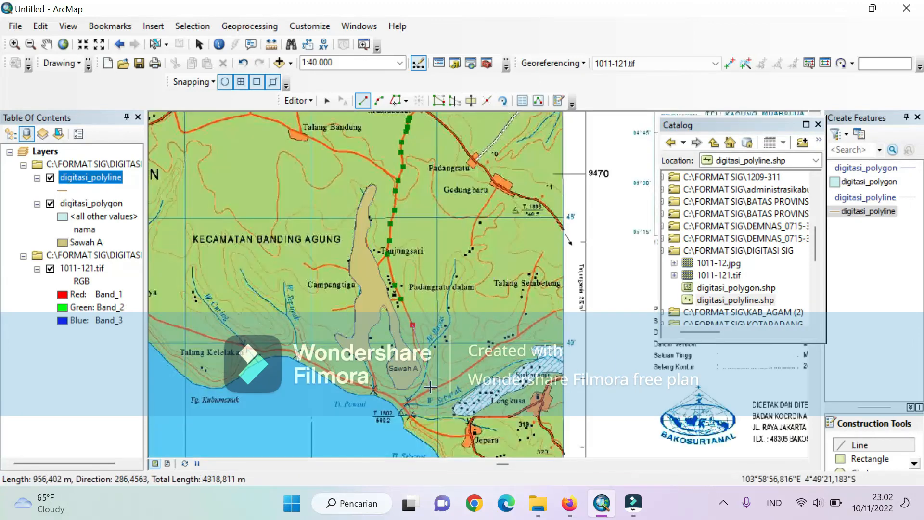
{"action": "scroll", "coordinate": [427, 381], "scroll_direction": "down", "scroll_amount": 2}
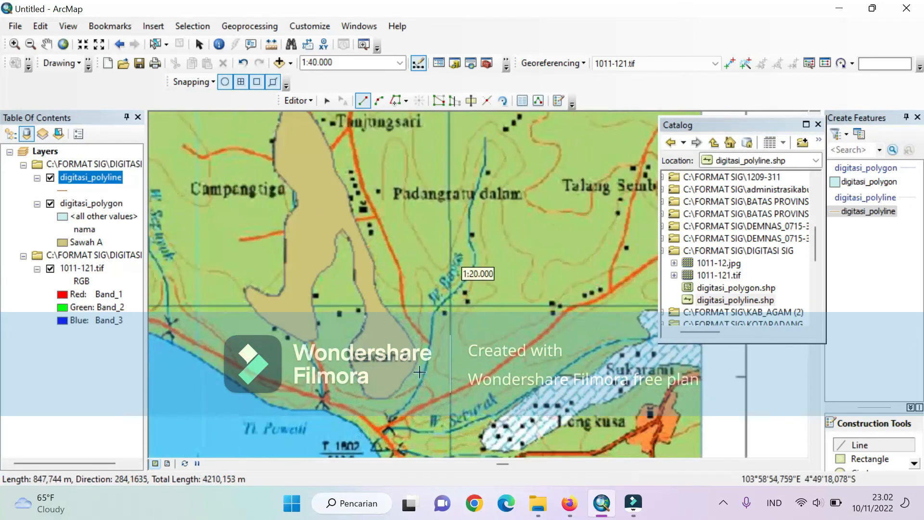
{"action": "left_click", "coordinate": [403, 308]}
{"action": "left_click", "coordinate": [412, 324]}
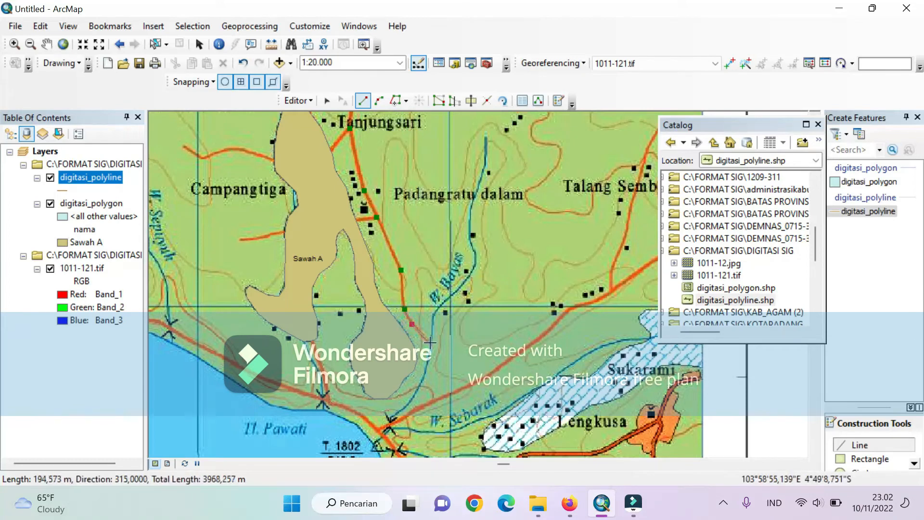
{"action": "scroll", "coordinate": [427, 339], "scroll_direction": "up", "scroll_amount": 4}
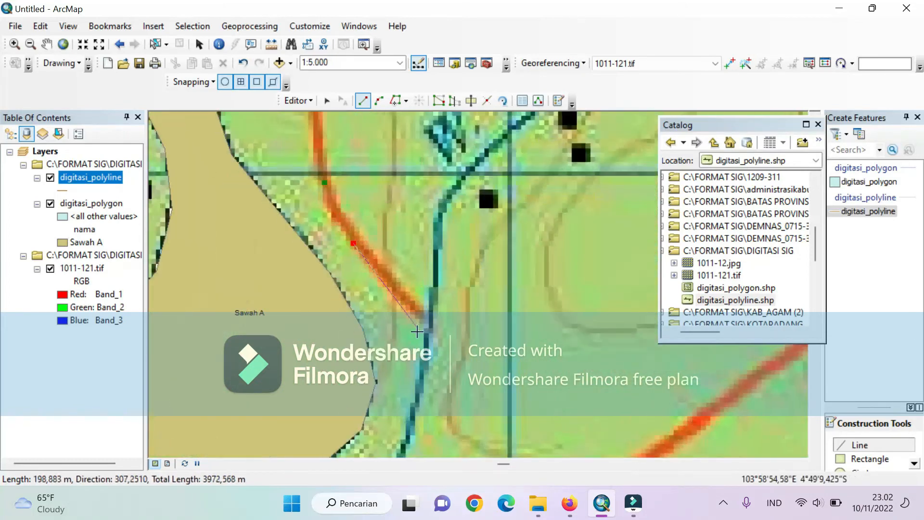
{"action": "scroll", "coordinate": [430, 312], "scroll_direction": "up", "scroll_amount": 3}
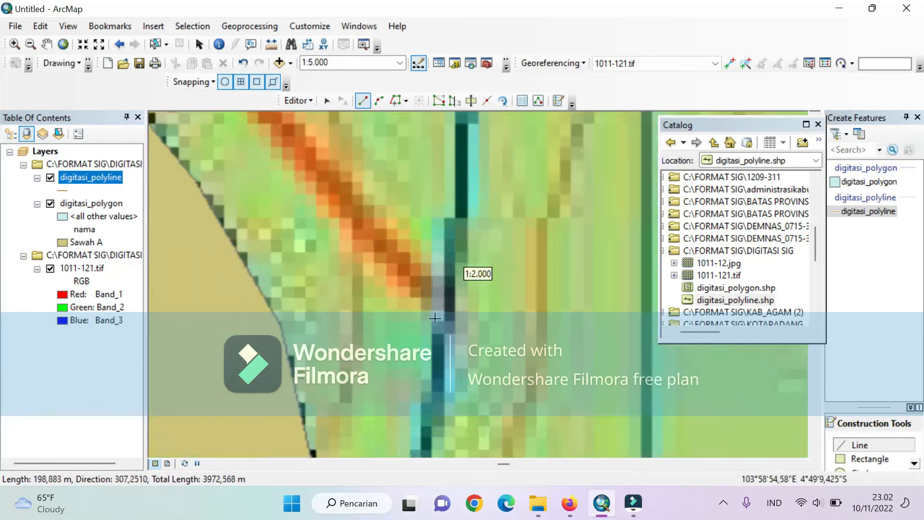
{"action": "double_click", "coordinate": [432, 294]}
- Stop the edit session and save the digitized road
{"action": "scroll", "coordinate": [432, 298], "scroll_direction": "down", "scroll_amount": 3}
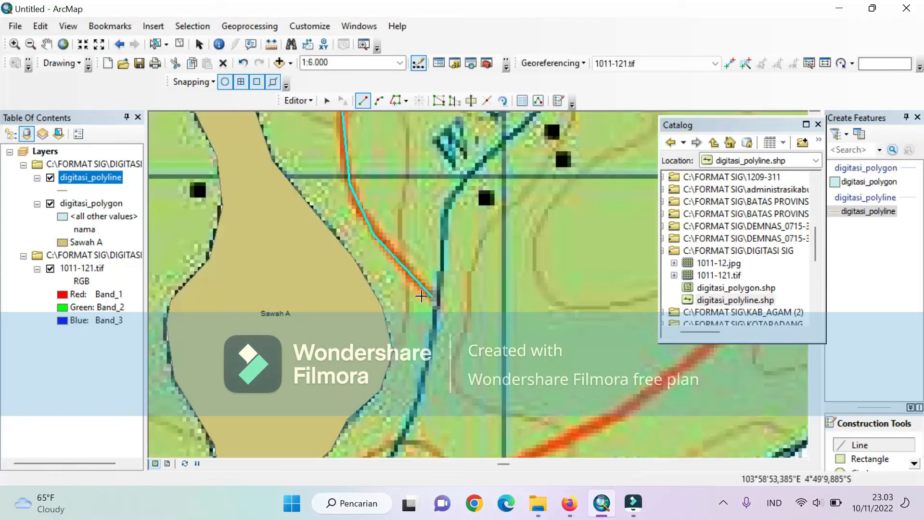
{"action": "scroll", "coordinate": [303, 305], "scroll_direction": "down", "scroll_amount": 2}
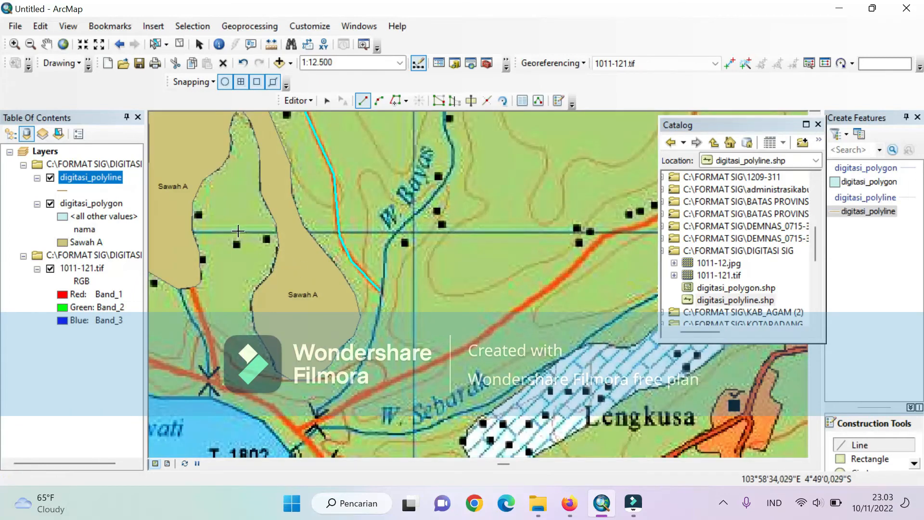
{"action": "left_click", "coordinate": [296, 105]}
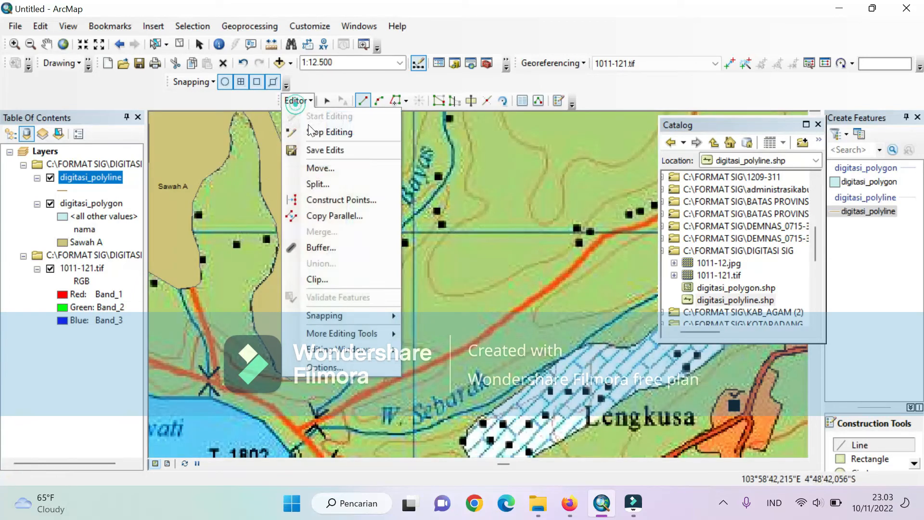
{"action": "left_click", "coordinate": [315, 131]}
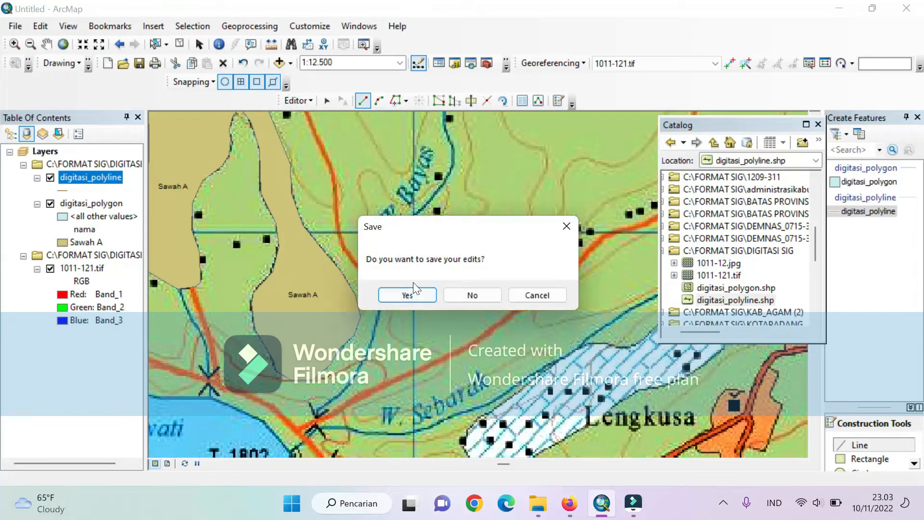
{"action": "left_click", "coordinate": [407, 295]}
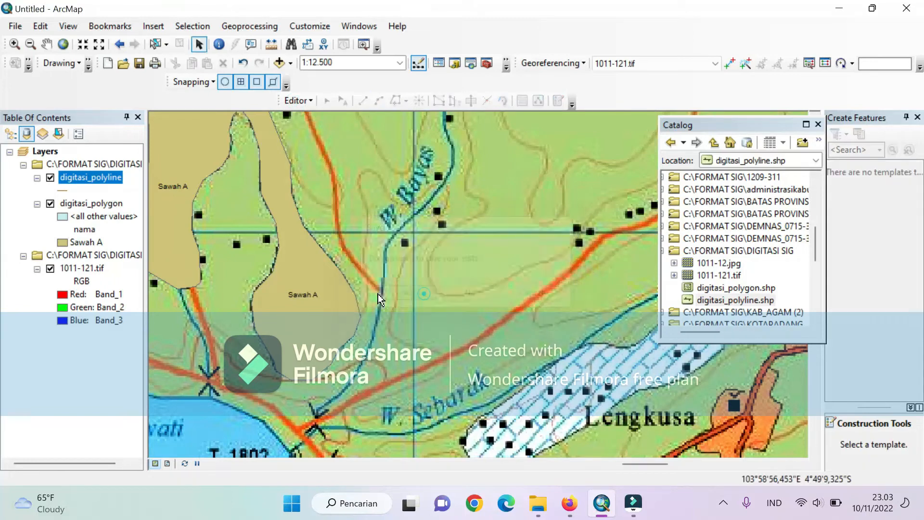
- Add a Text field named nama to the attribute table of digitasi_polyline, adjusting its length
{"action": "right_click", "coordinate": [87, 177]}
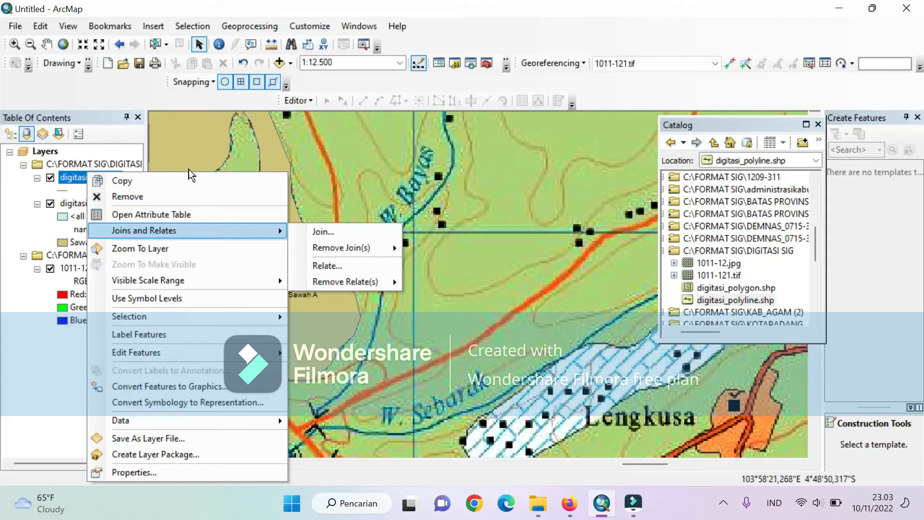
{"action": "left_click", "coordinate": [204, 218]}
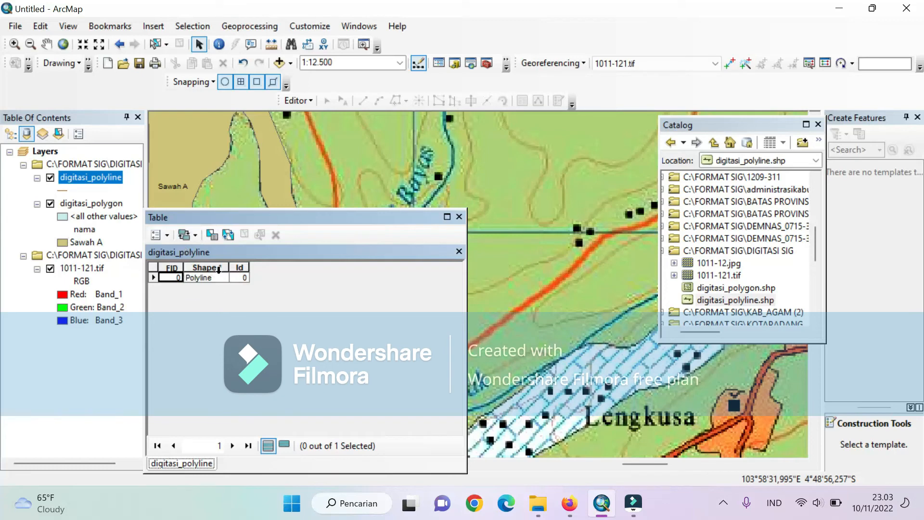
{"action": "left_click", "coordinate": [160, 236]}
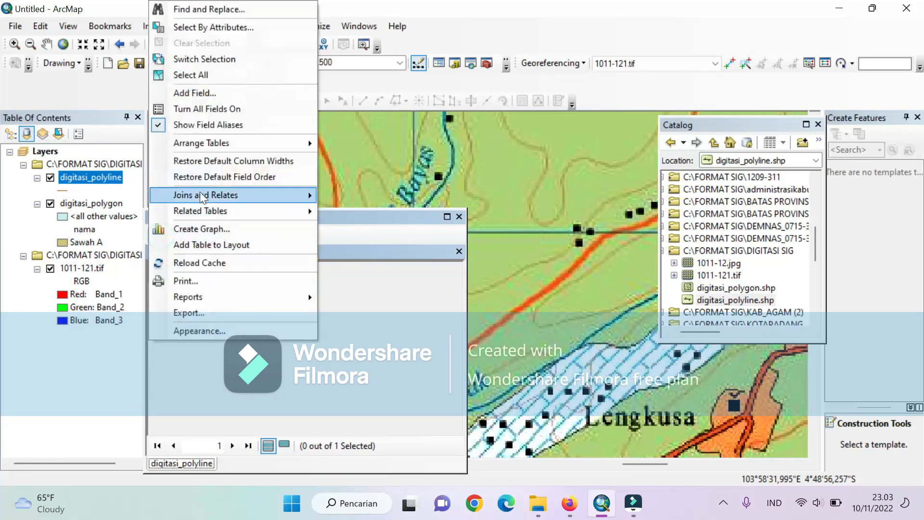
{"action": "left_click", "coordinate": [183, 94]}
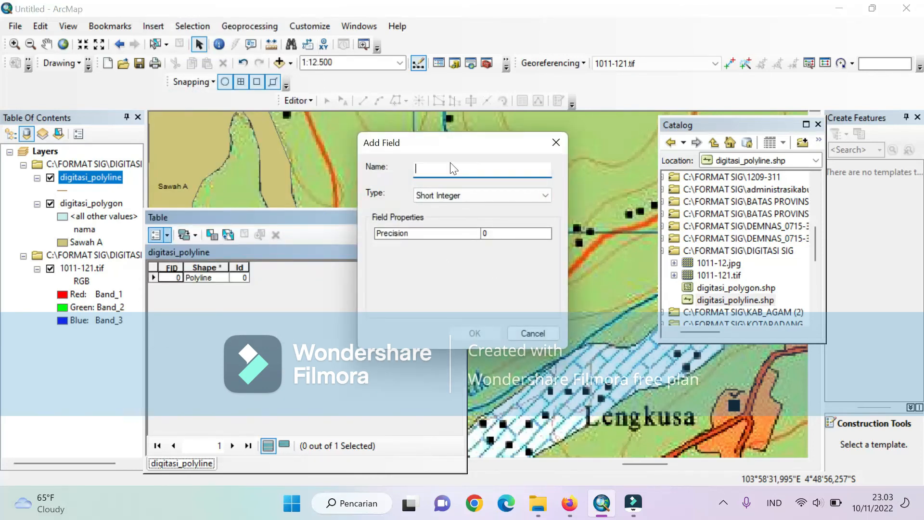
{"action": "type", "text": "nama"}
{"action": "left_click", "coordinate": [449, 193]}
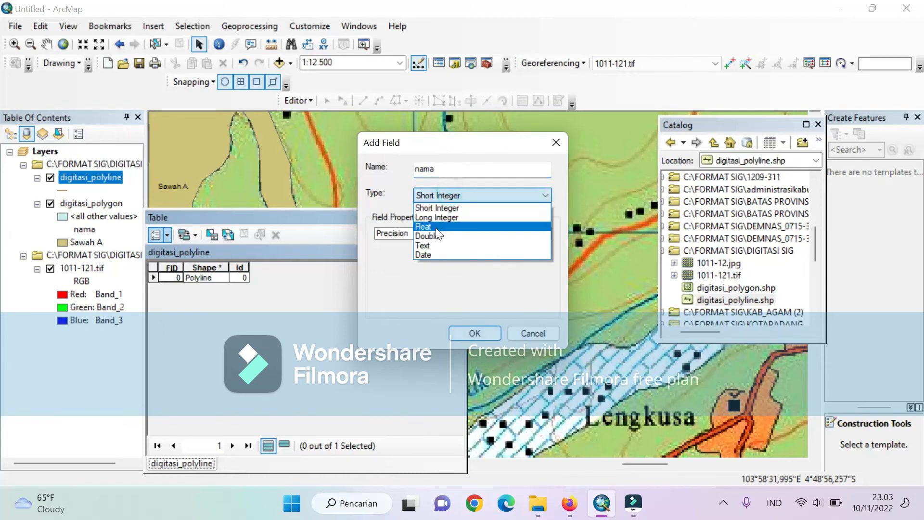
{"action": "left_click", "coordinate": [436, 250]}
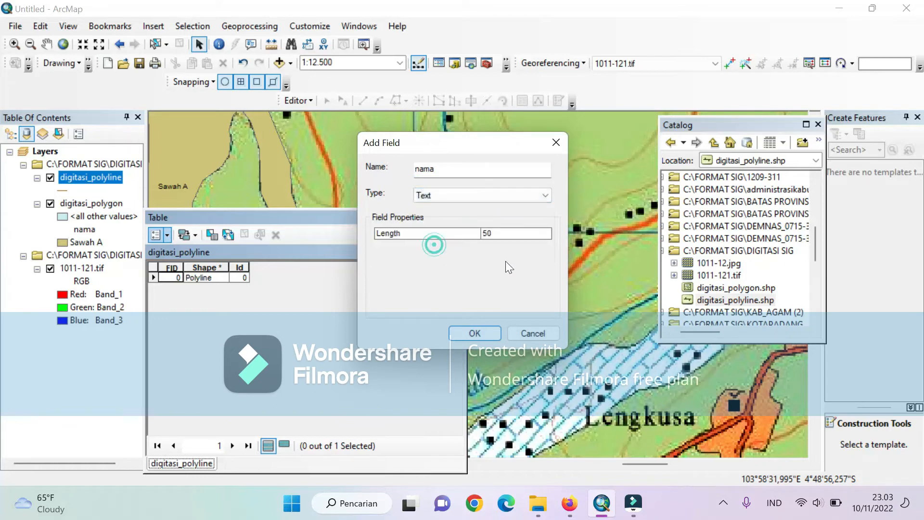
{"action": "left_click", "coordinate": [487, 232]}
{"action": "key", "text": "BackSpace"}
{"action": "type", "text": "1"}
{"action": "left_click", "coordinate": [492, 333]}
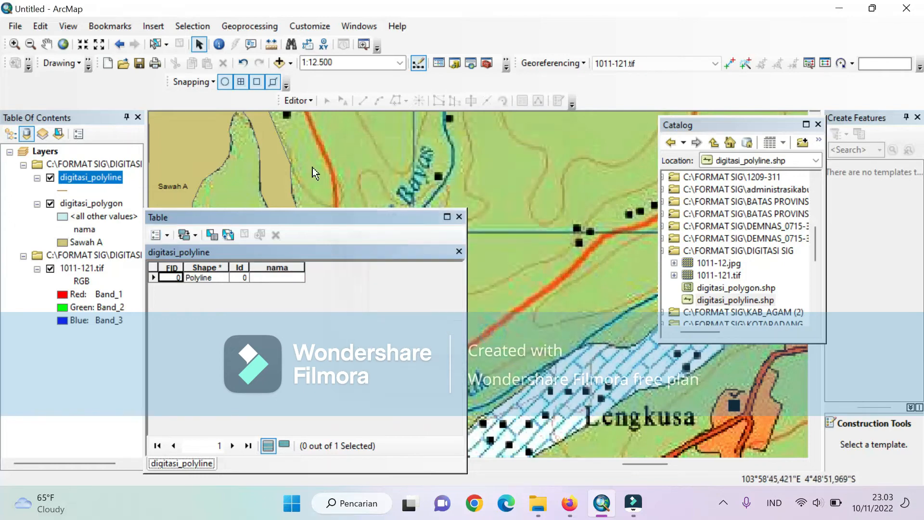
- Start an edit session and enter jalan A as the nama value of the road's record
{"action": "left_click", "coordinate": [300, 106]}
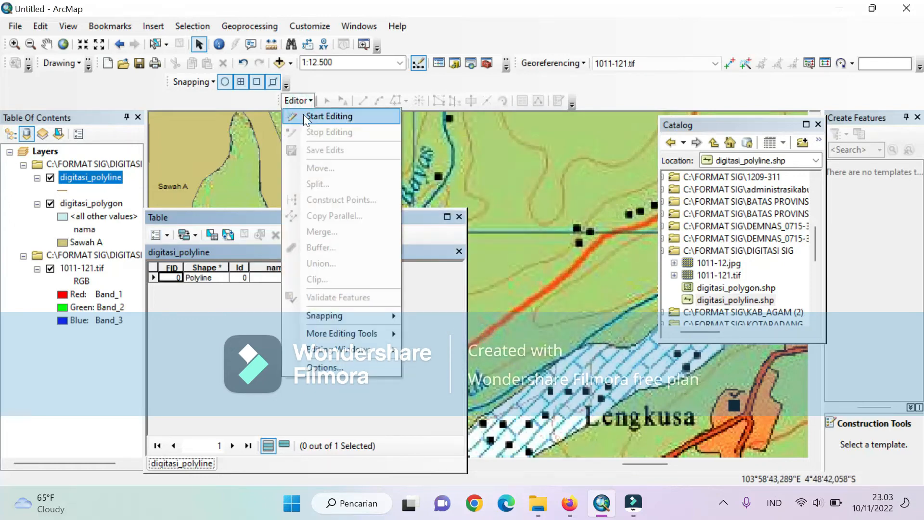
{"action": "left_click", "coordinate": [303, 114]}
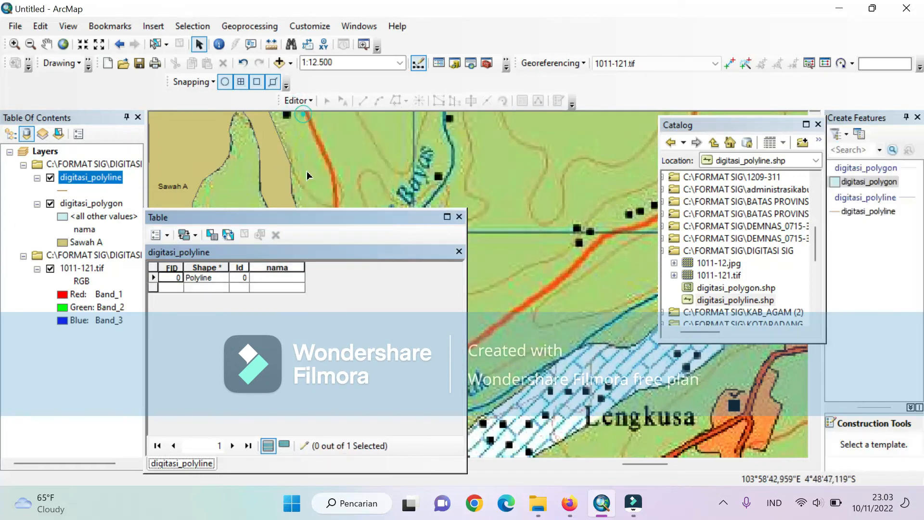
{"action": "left_click", "coordinate": [282, 279]}
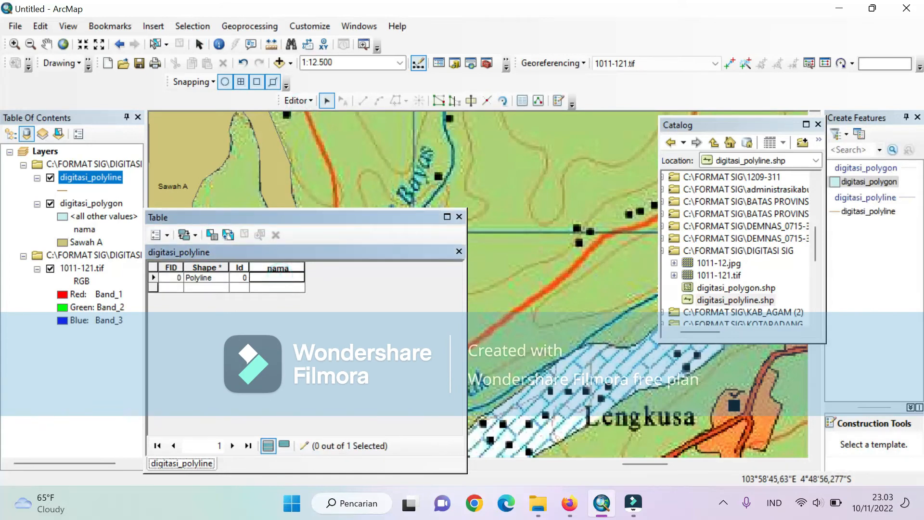
{"action": "left_click", "coordinate": [153, 278]}
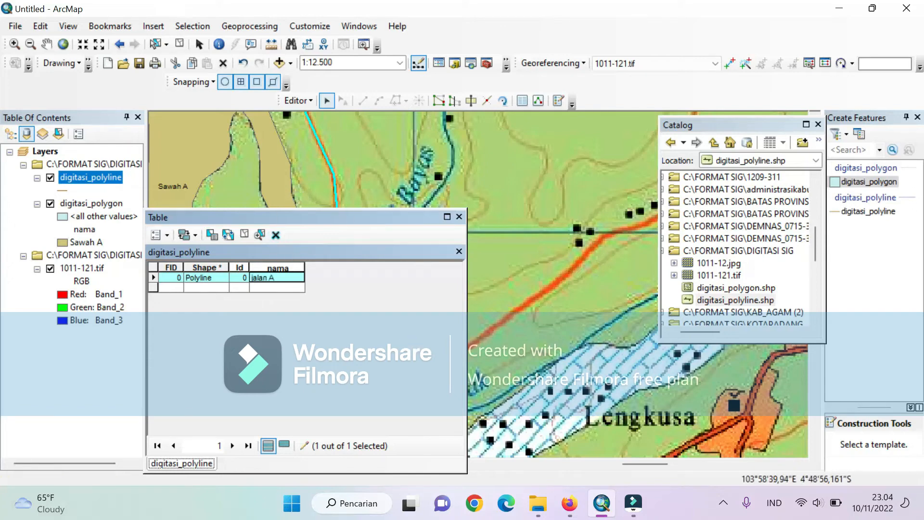
{"action": "left_click", "coordinate": [312, 310]}
- Stop editing and save the road's name in the attribute table
{"action": "left_click", "coordinate": [310, 100]}
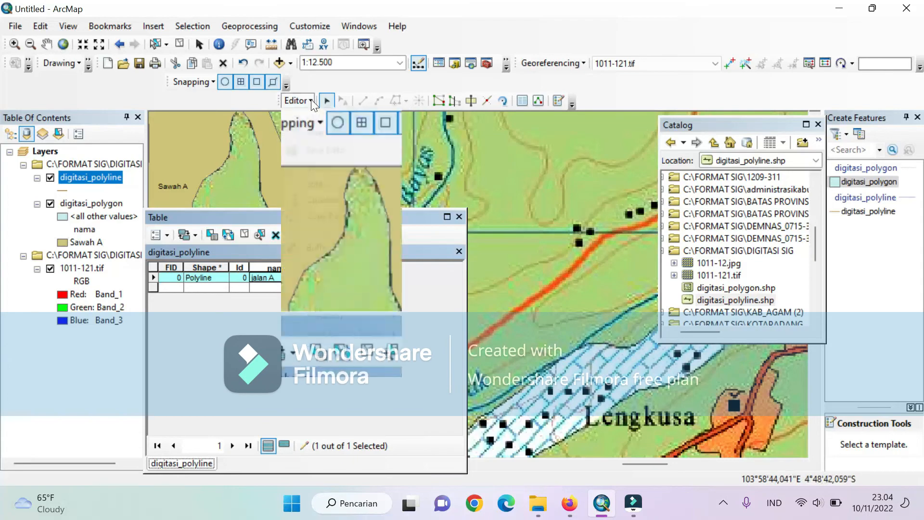
{"action": "left_click", "coordinate": [326, 133]}
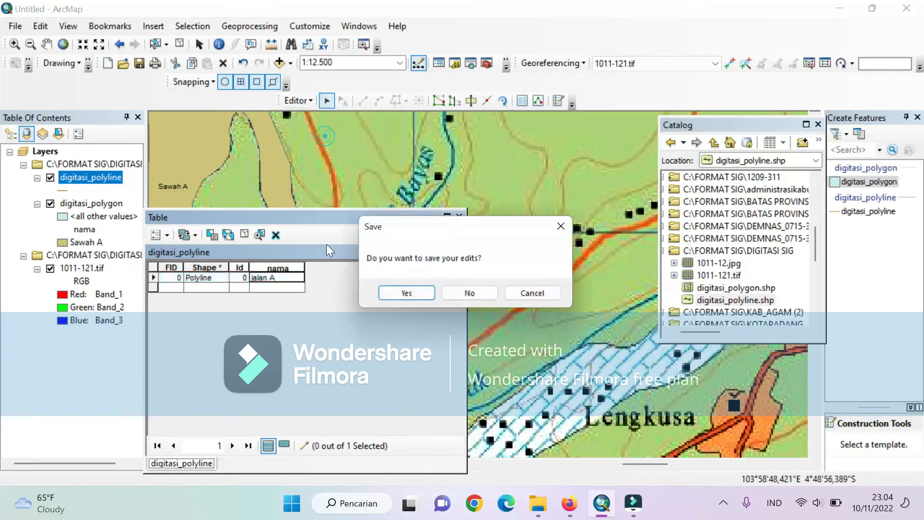
{"action": "left_click", "coordinate": [394, 294]}
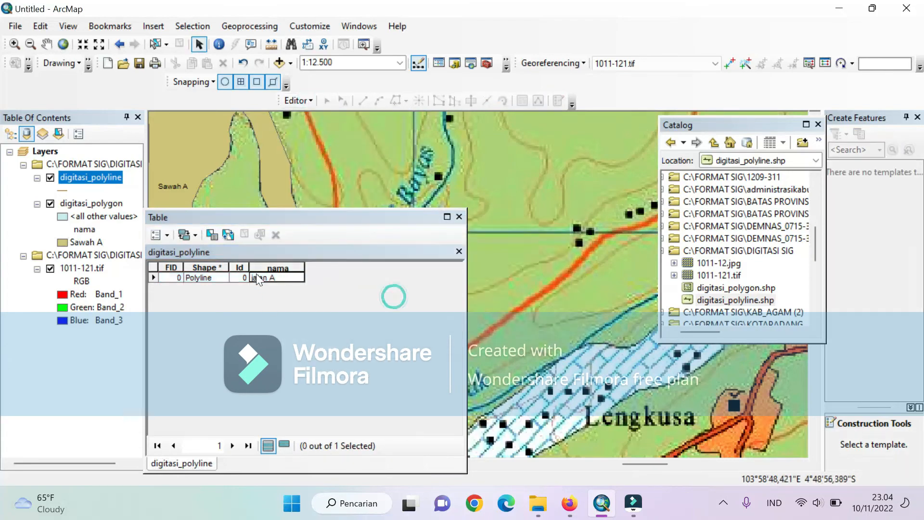
- Add a Short Integer field named panjang to the digitasi_polyline attribute table
{"action": "left_click", "coordinate": [160, 235]}
{"action": "left_click", "coordinate": [341, 289]}
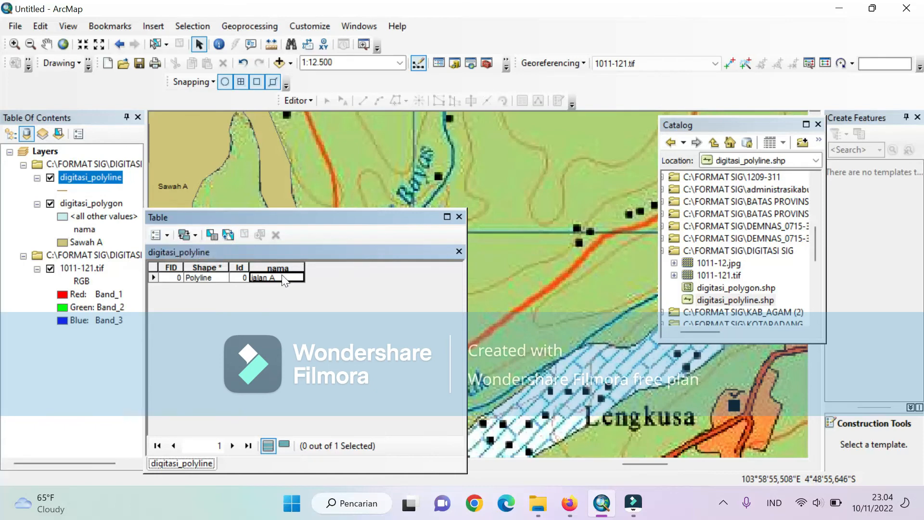
{"action": "left_click", "coordinate": [156, 236]}
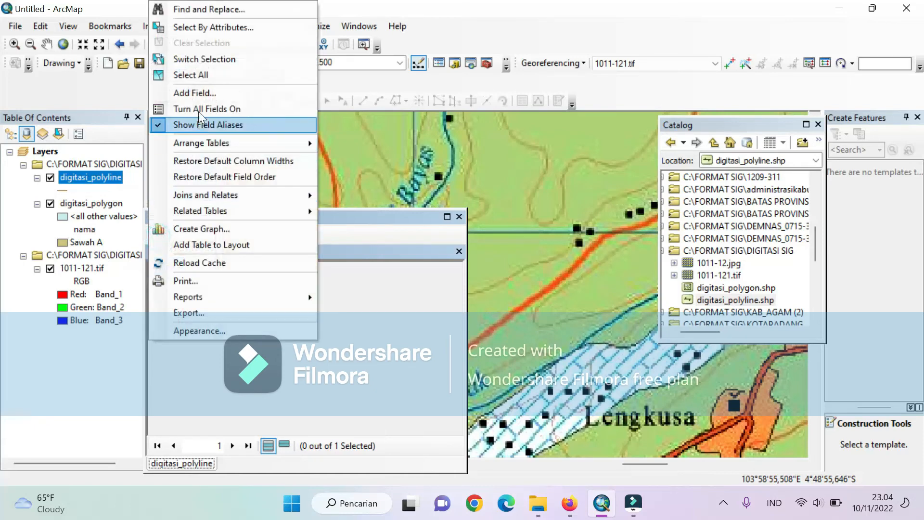
{"action": "left_click", "coordinate": [194, 93]}
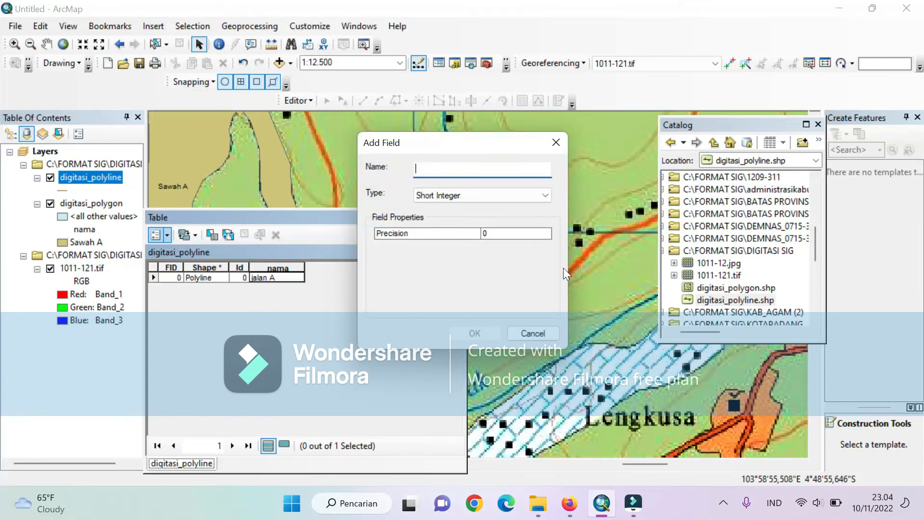
{"action": "type", "text": "panjang"}
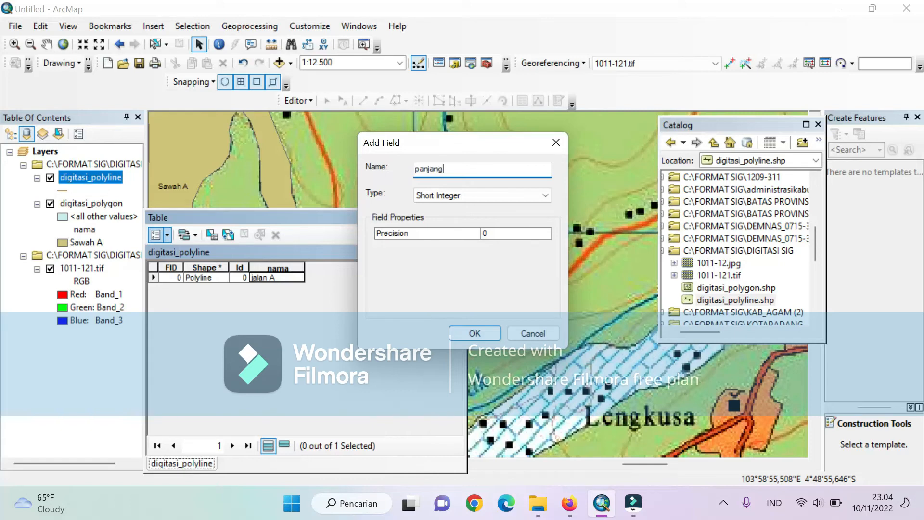
{"action": "left_click", "coordinate": [499, 192]}
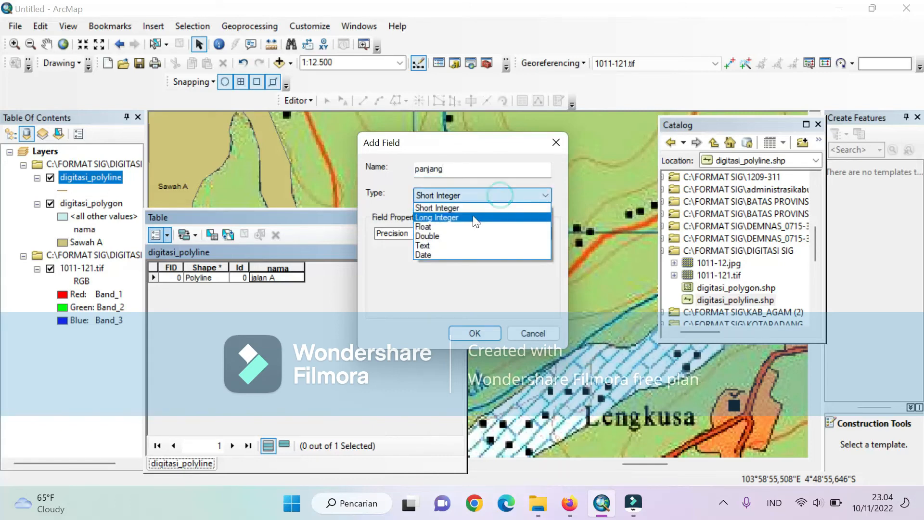
{"action": "left_click", "coordinate": [469, 209]}
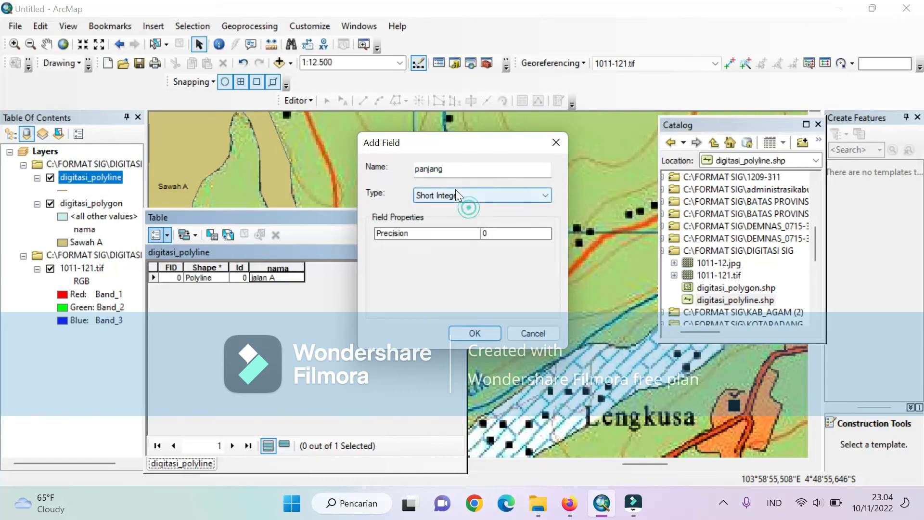
{"action": "left_click", "coordinate": [474, 333]}
{"action": "left_click", "coordinate": [333, 270]}
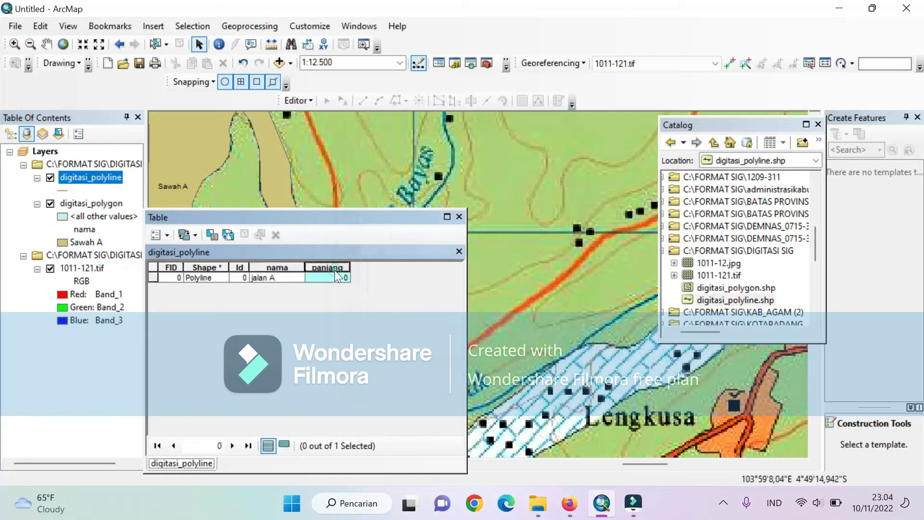
{"action": "right_click", "coordinate": [336, 269]}
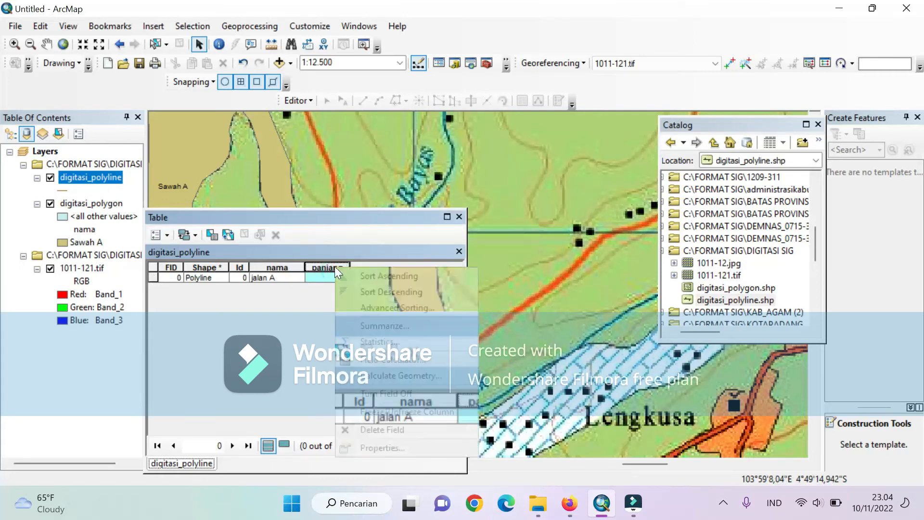
{"action": "left_click", "coordinate": [378, 374]}
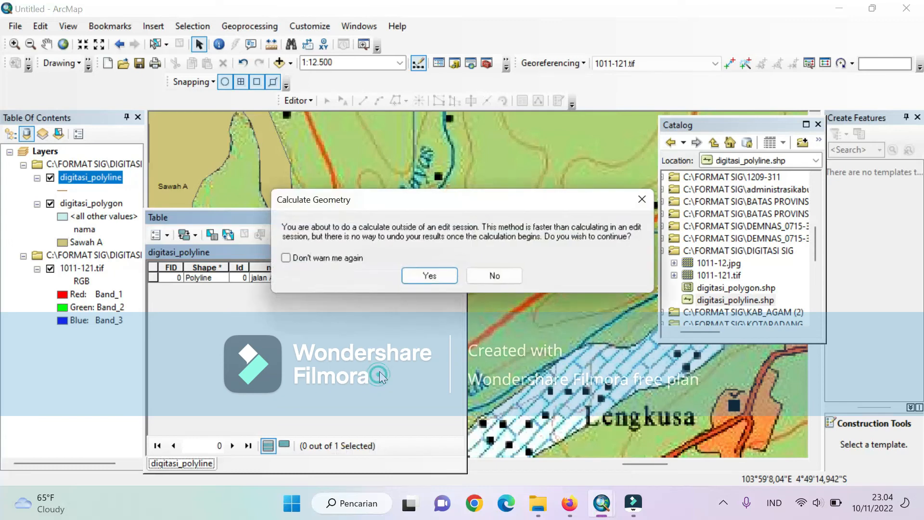
{"action": "left_click", "coordinate": [650, 201]}
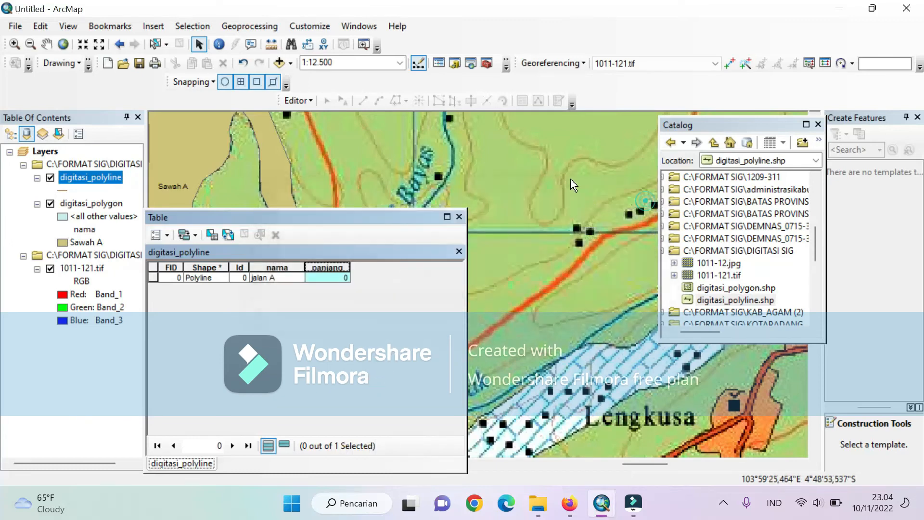
- Within an edit session, calculate the road's length into the panjang field in Kilometers [km], and close the attribute table
{"action": "left_click", "coordinate": [307, 100]}
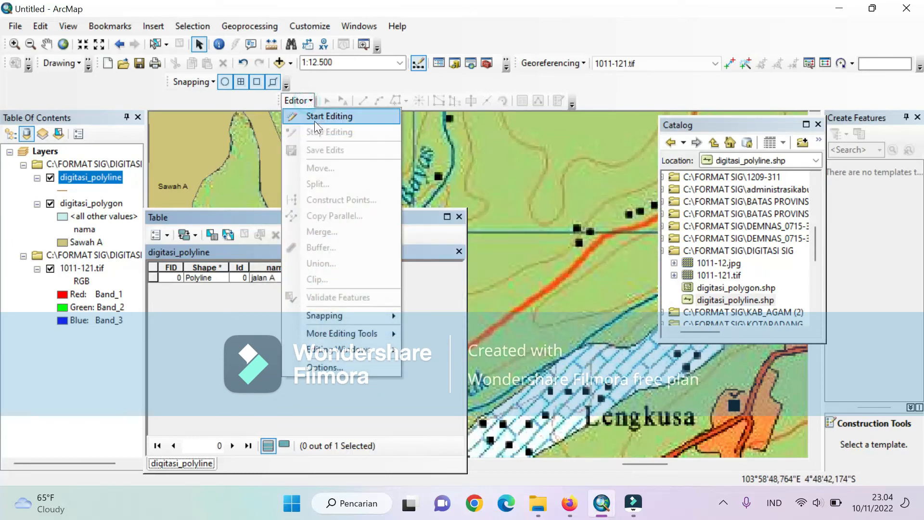
{"action": "left_click", "coordinate": [310, 115]}
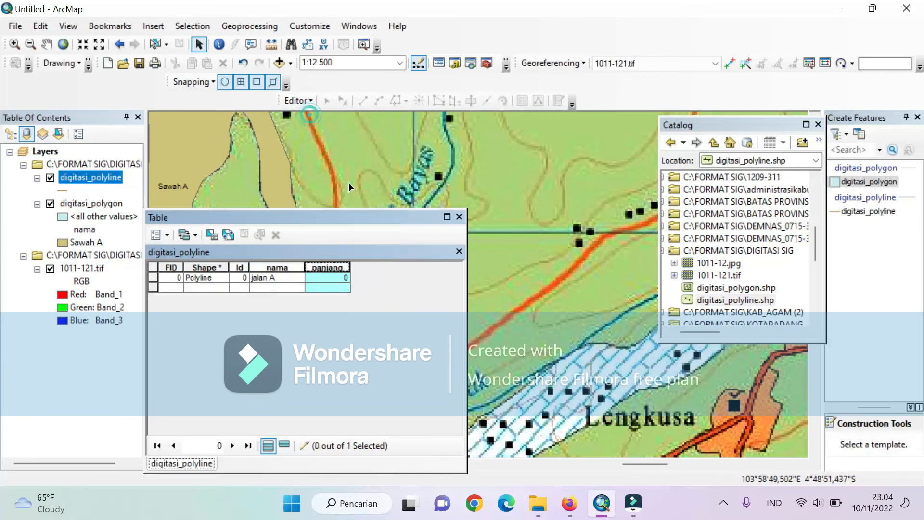
{"action": "right_click", "coordinate": [334, 267]}
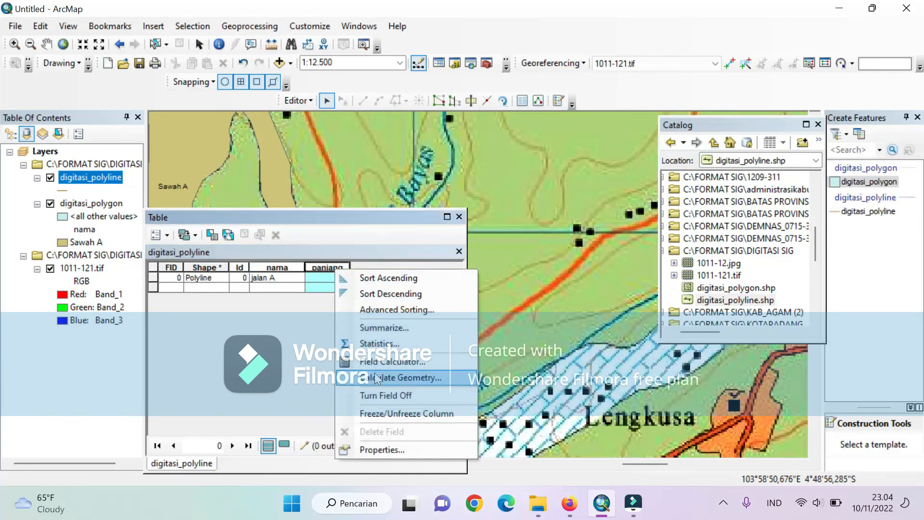
{"action": "left_click", "coordinate": [376, 377]}
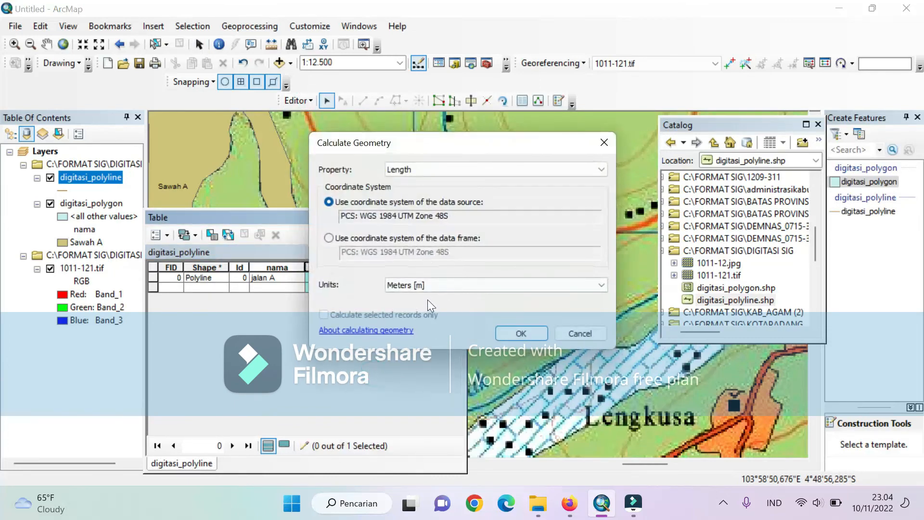
{"action": "left_click", "coordinate": [416, 286]}
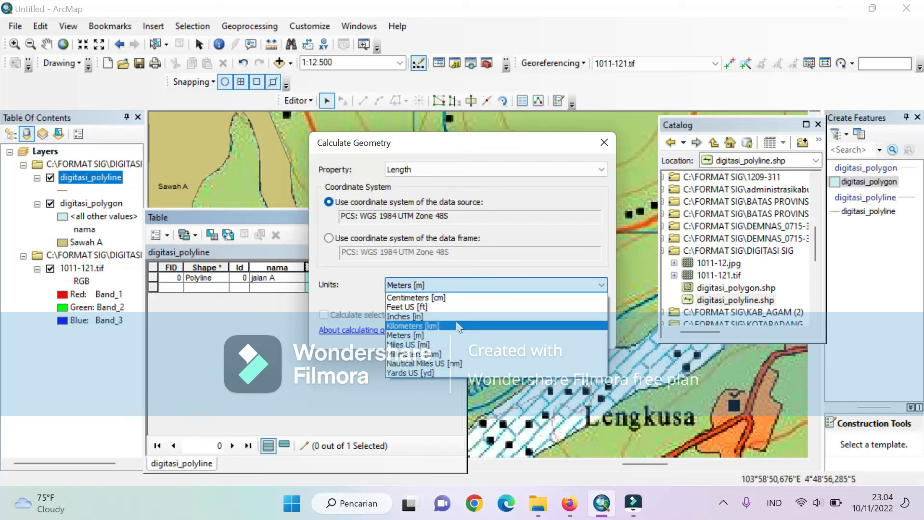
{"action": "left_click", "coordinate": [431, 326]}
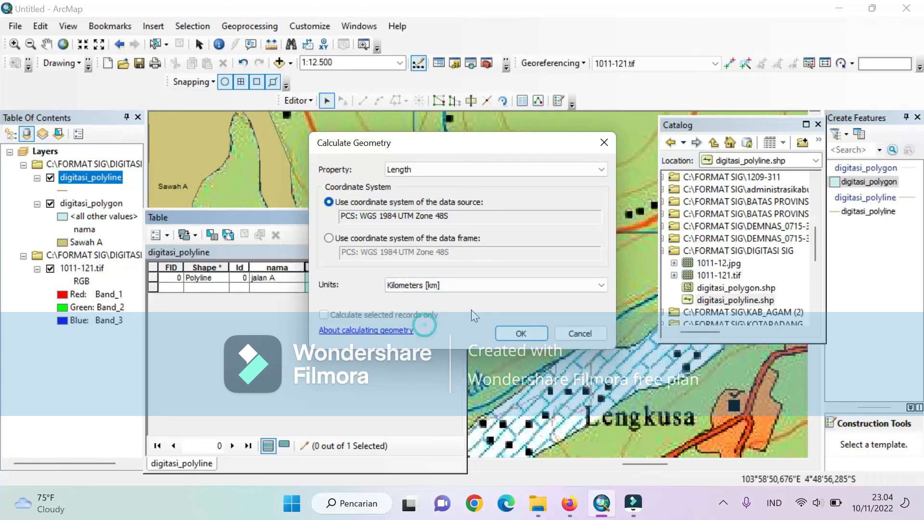
{"action": "left_click", "coordinate": [505, 336]}
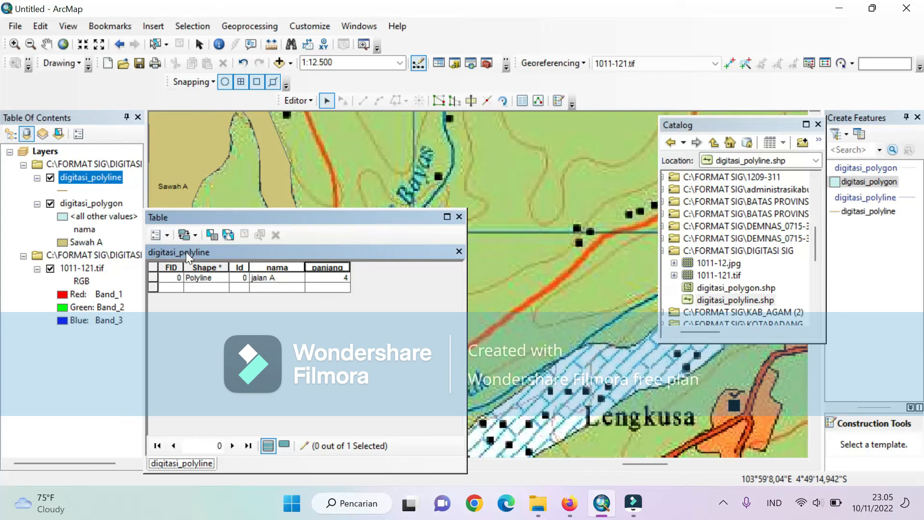
{"action": "left_click", "coordinate": [459, 217]}
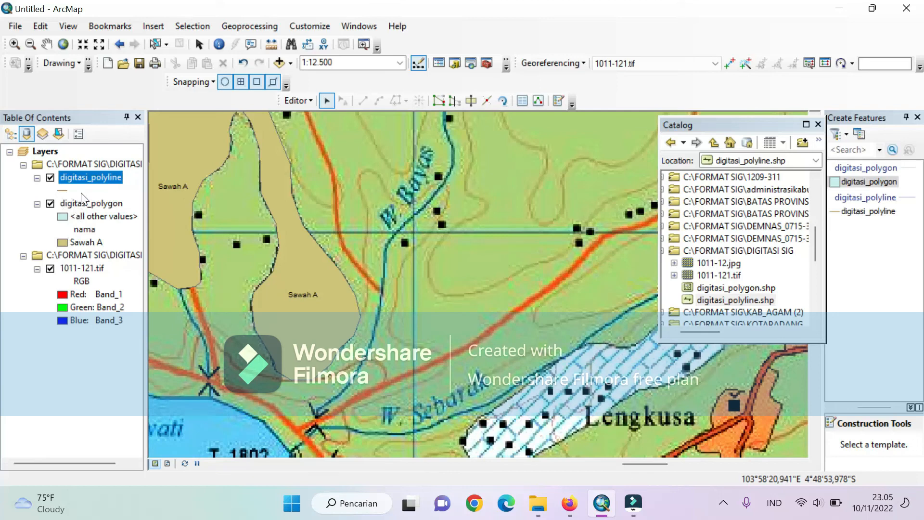
- Open the digitasi_polyline layer properties and enable feature labels using nama as the label field
{"action": "right_click", "coordinate": [73, 174]}
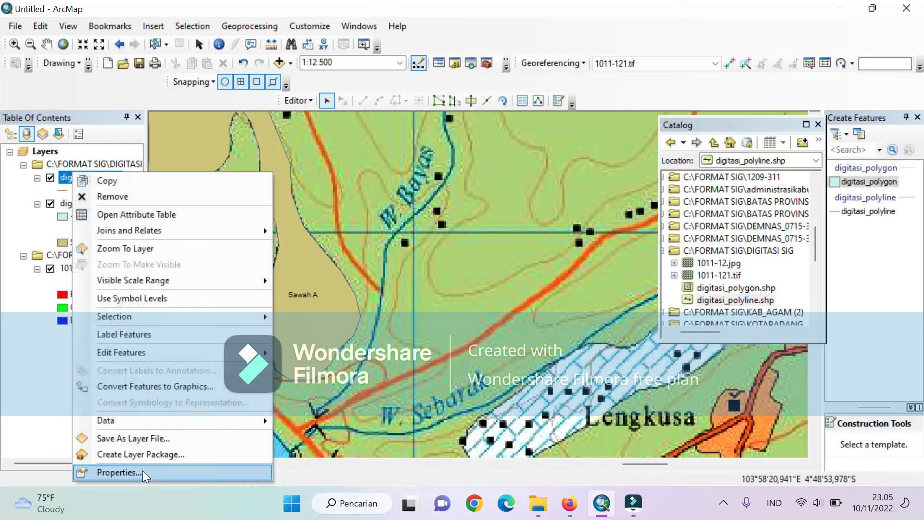
{"action": "left_click", "coordinate": [120, 472]}
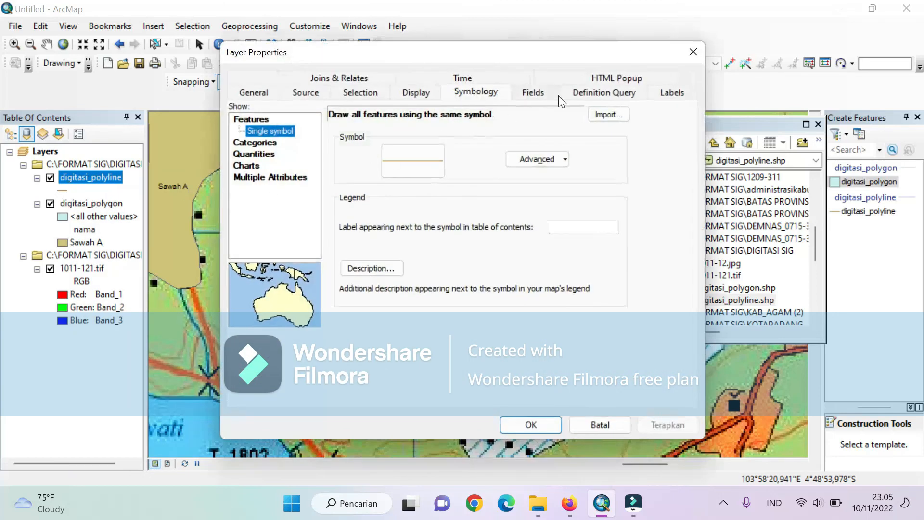
{"action": "left_click", "coordinate": [668, 92]}
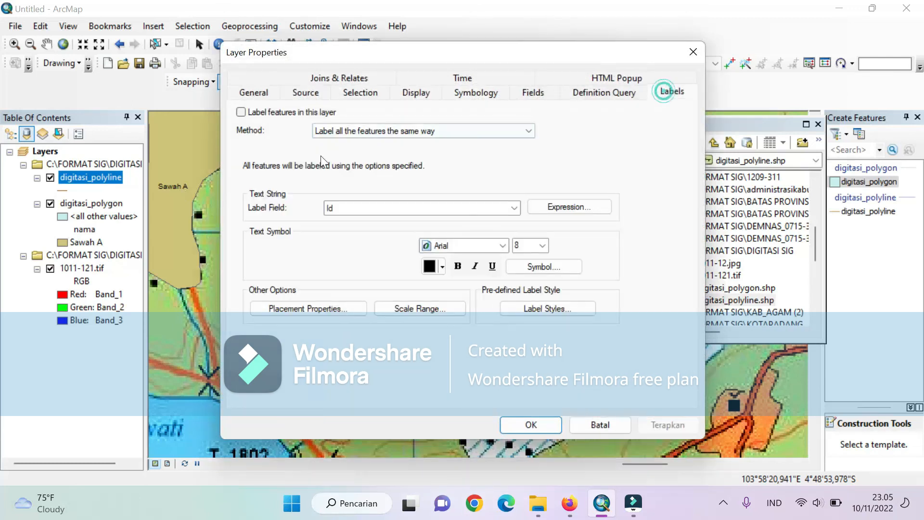
{"action": "left_click", "coordinate": [350, 211]}
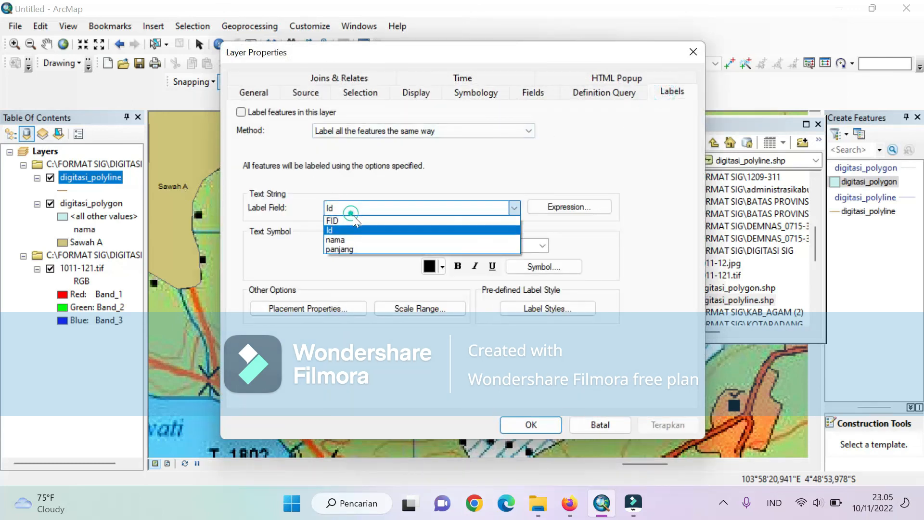
{"action": "left_click", "coordinate": [357, 240]}
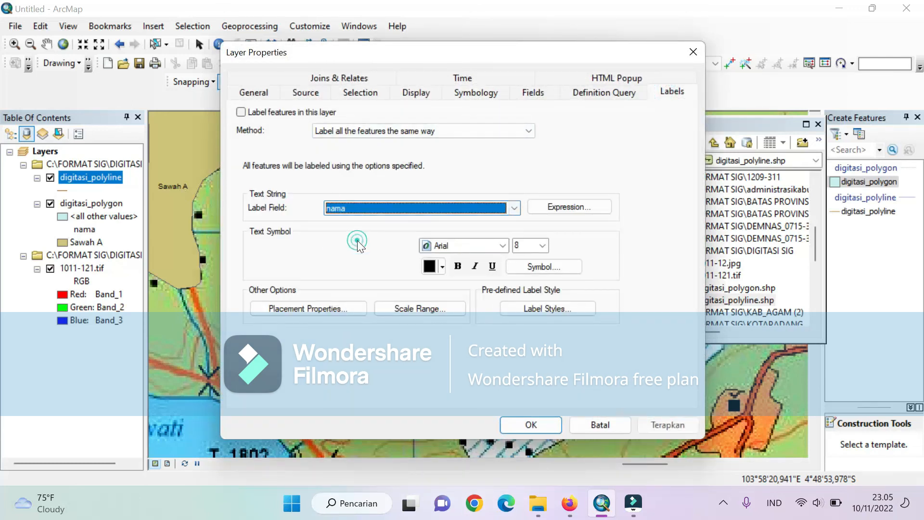
{"action": "left_click", "coordinate": [240, 111]}
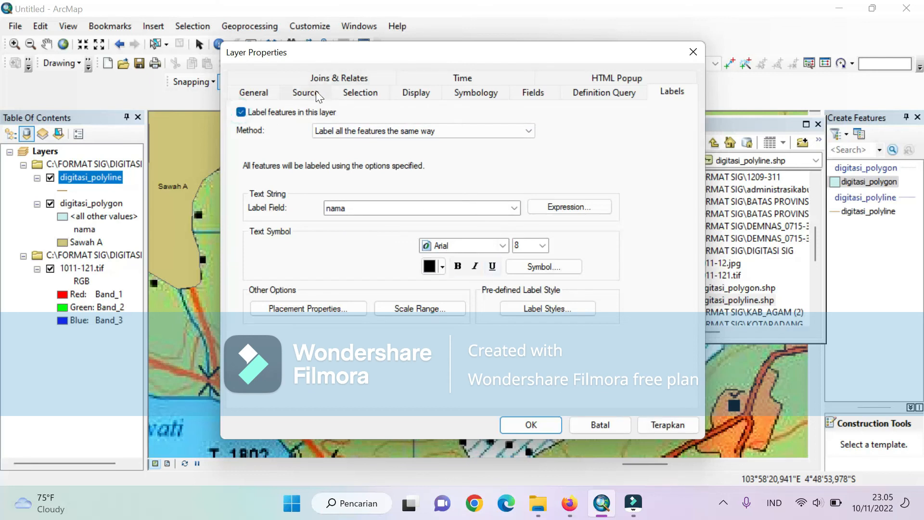
- Symbolize digitasi_polyline by unique values of the nama field, add all values, and apply the layer properties
{"action": "left_click", "coordinate": [471, 92]}
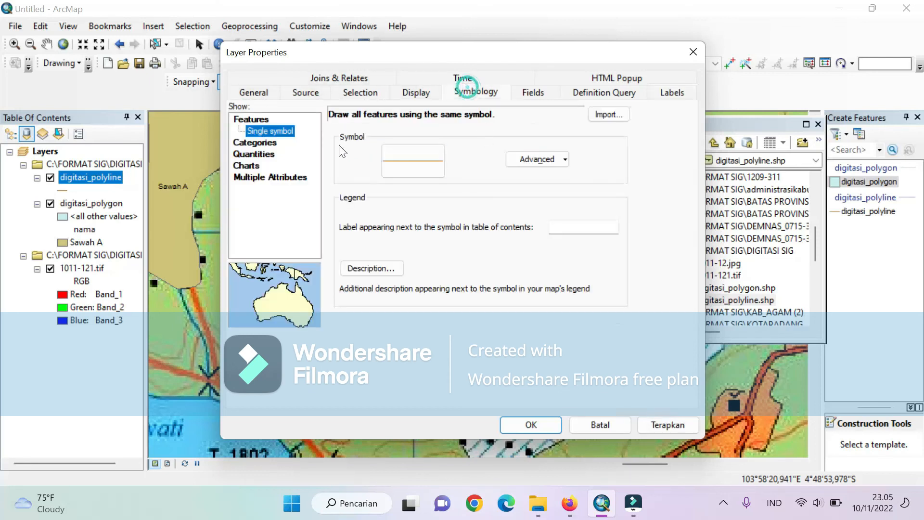
{"action": "left_click", "coordinate": [254, 143]}
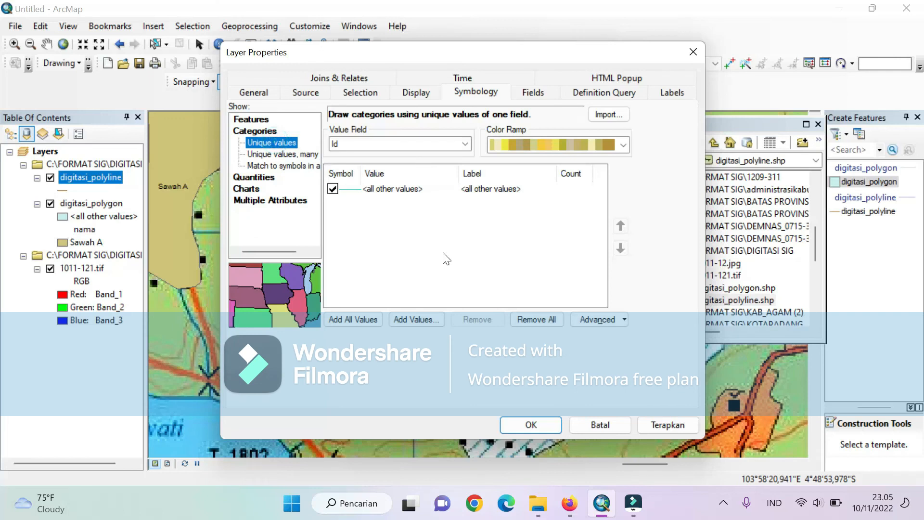
{"action": "left_click", "coordinate": [426, 143]}
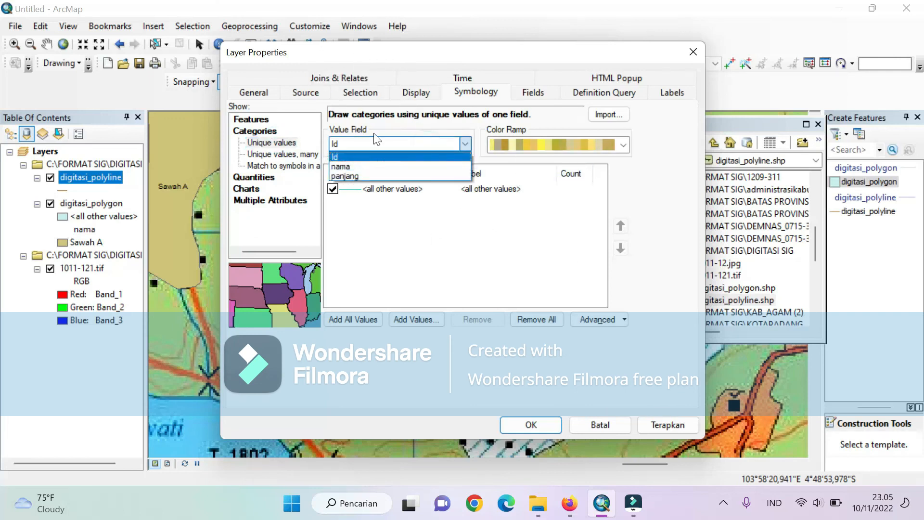
{"action": "left_click", "coordinate": [343, 164]}
{"action": "left_click", "coordinate": [351, 317]}
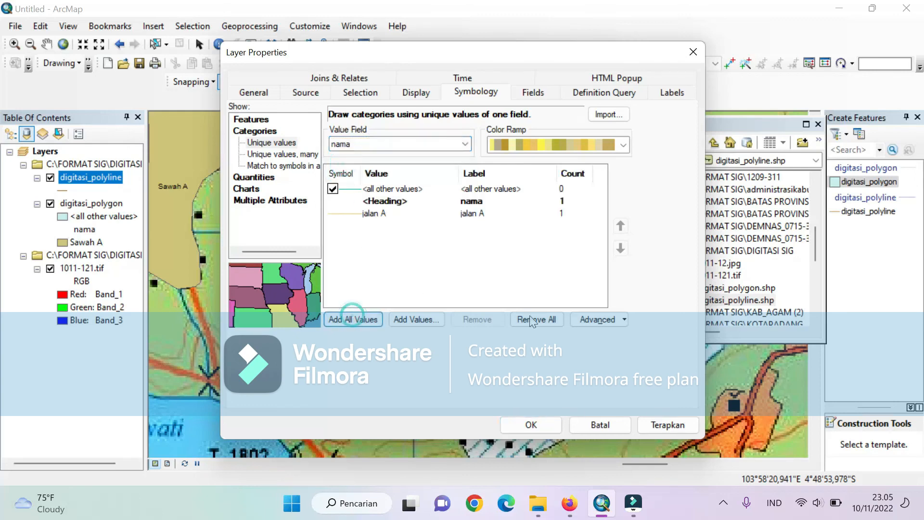
{"action": "left_click", "coordinate": [556, 429]}
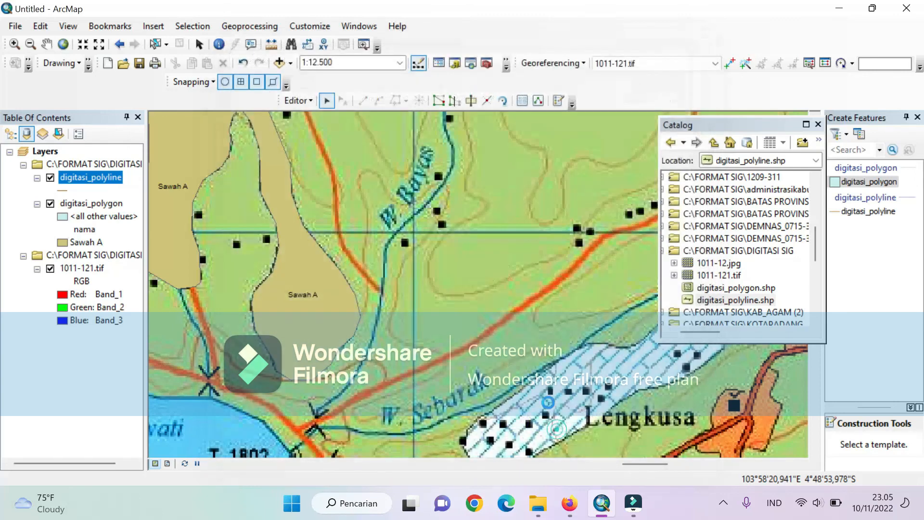
- Examine the jalan A and Sawah A features and labels on the map, temporarily hiding the 1011-121.tif raster
{"action": "scroll", "coordinate": [484, 325], "scroll_direction": "down", "scroll_amount": 2}
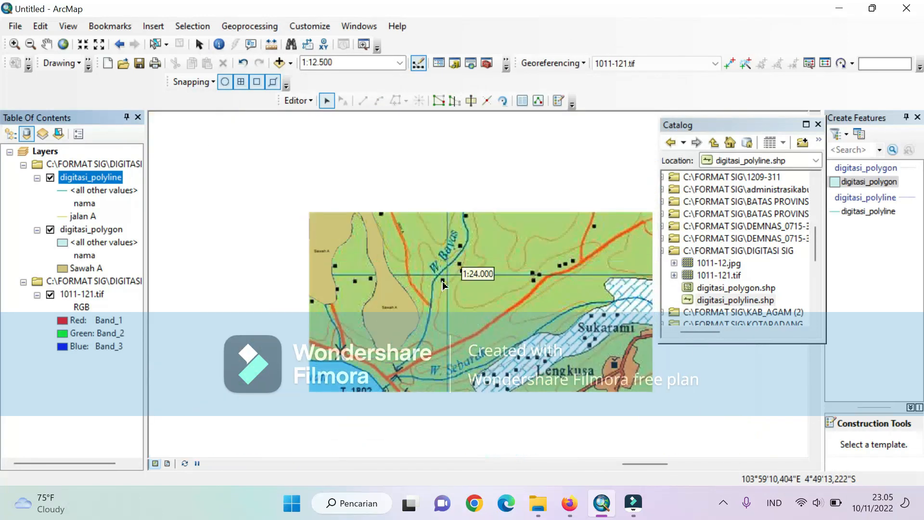
{"action": "scroll", "coordinate": [409, 231], "scroll_direction": "down", "scroll_amount": 1}
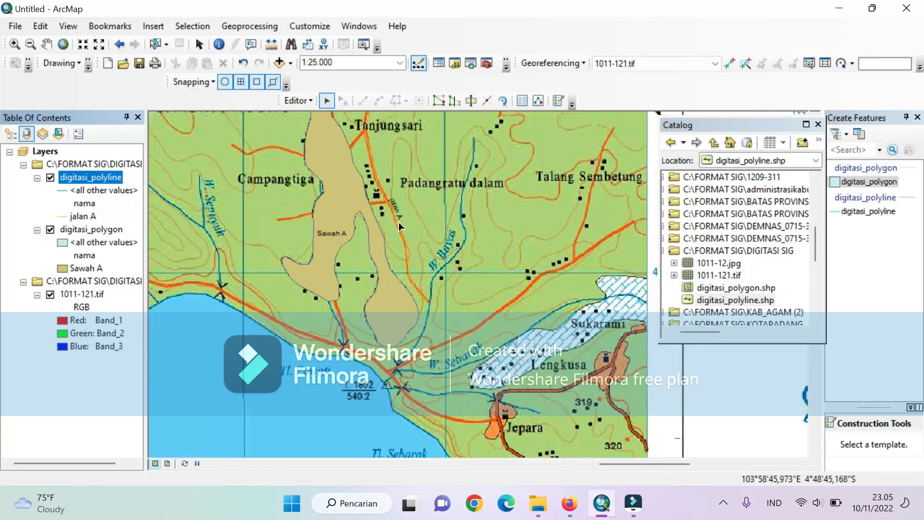
{"action": "scroll", "coordinate": [399, 175], "scroll_direction": "up", "scroll_amount": 3}
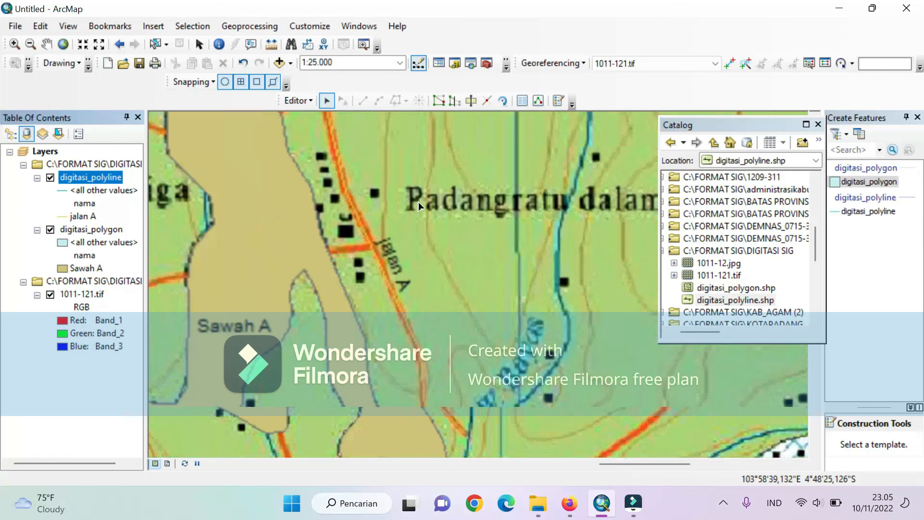
{"action": "scroll", "coordinate": [418, 285], "scroll_direction": "down", "scroll_amount": 3}
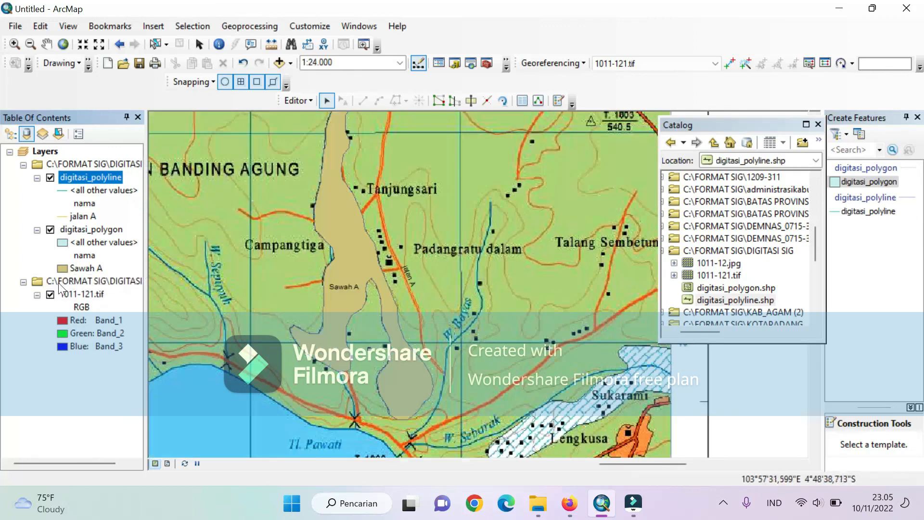
{"action": "left_click", "coordinate": [51, 294]}
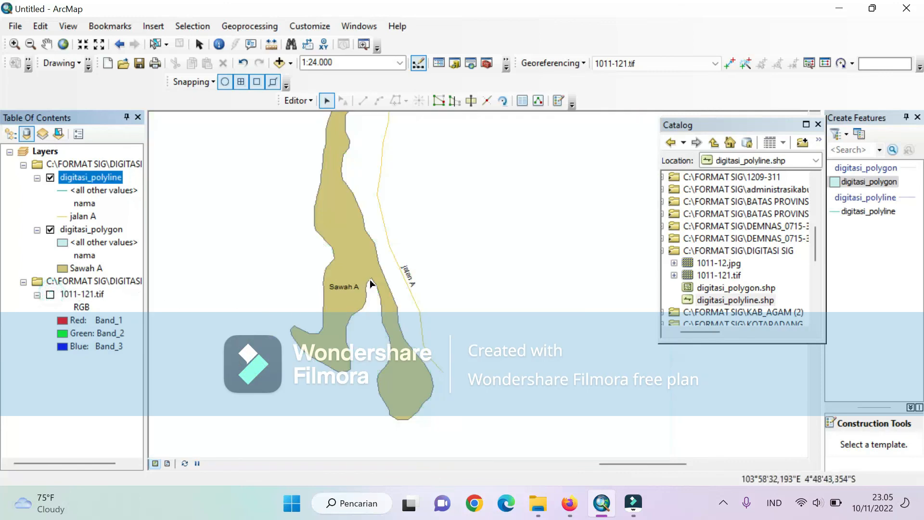
{"action": "scroll", "coordinate": [354, 163], "scroll_direction": "down", "scroll_amount": 3}
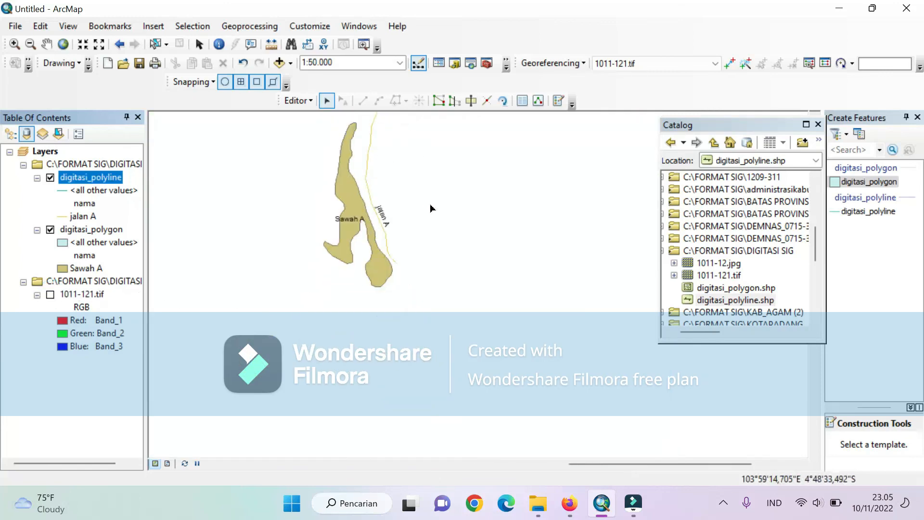
{"action": "scroll", "coordinate": [431, 208], "scroll_direction": "down", "scroll_amount": 2}
{"action": "scroll", "coordinate": [376, 212], "scroll_direction": "down", "scroll_amount": 2}
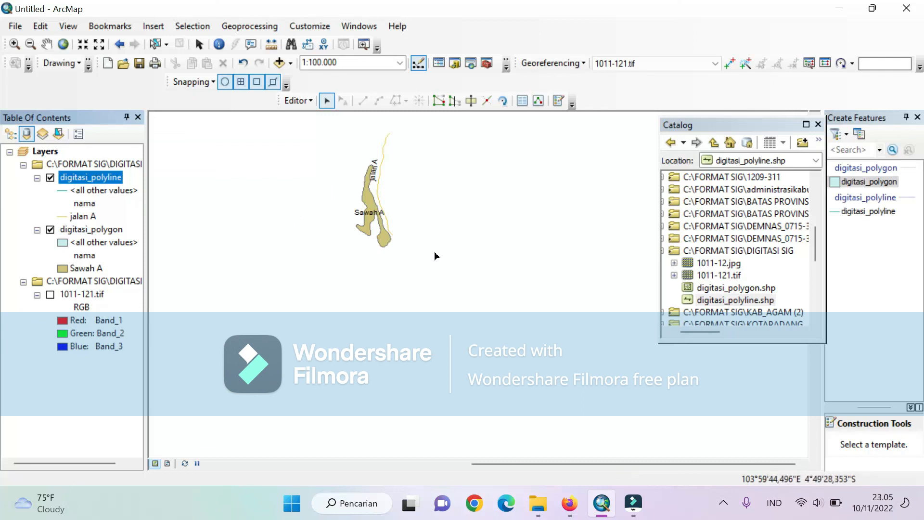
{"action": "scroll", "coordinate": [355, 192], "scroll_direction": "down", "scroll_amount": 3}
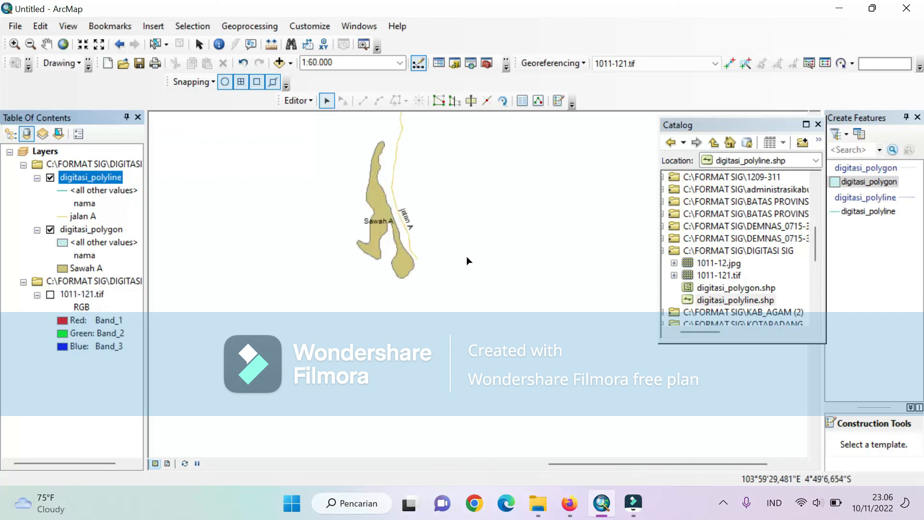
{"action": "left_click", "coordinate": [50, 295]}
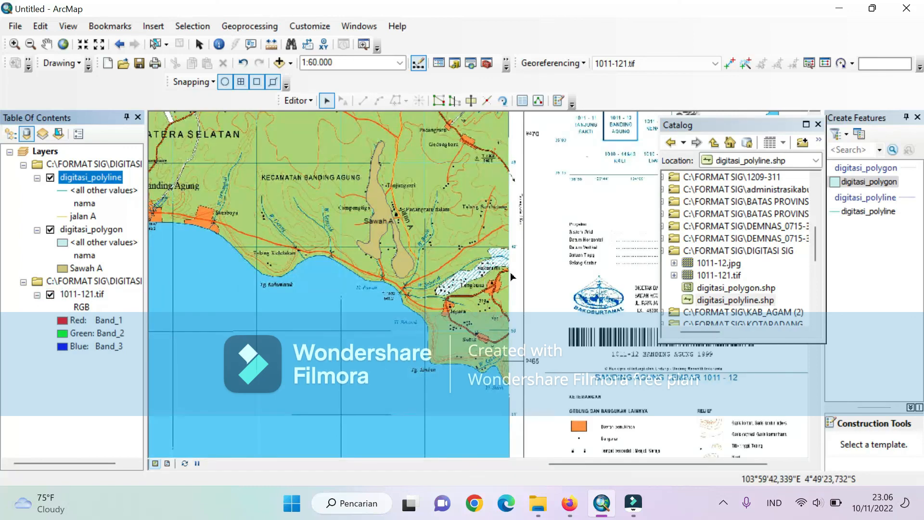